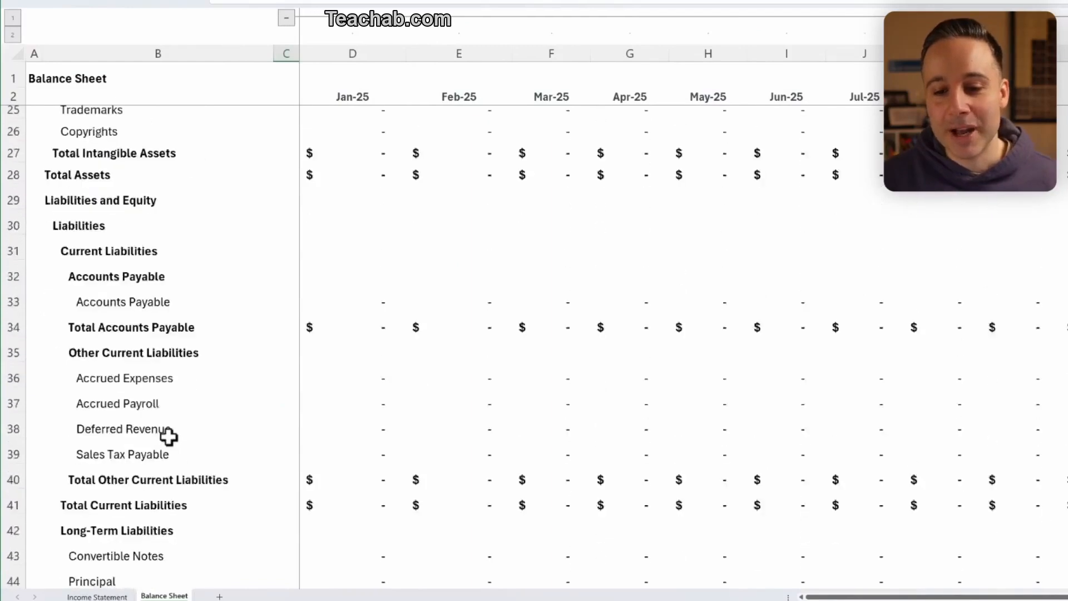
pyautogui.scroll(13, 169, 437)
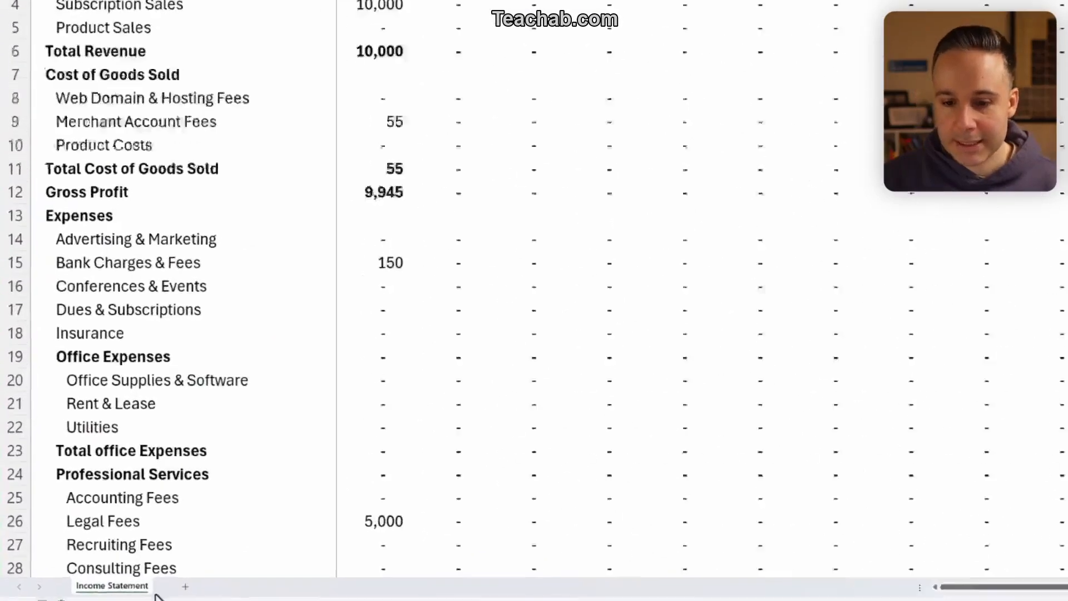
# Create a copy of the Income Statement sheet at the end of the same workbook
pyautogui.rightClick(103, 592)
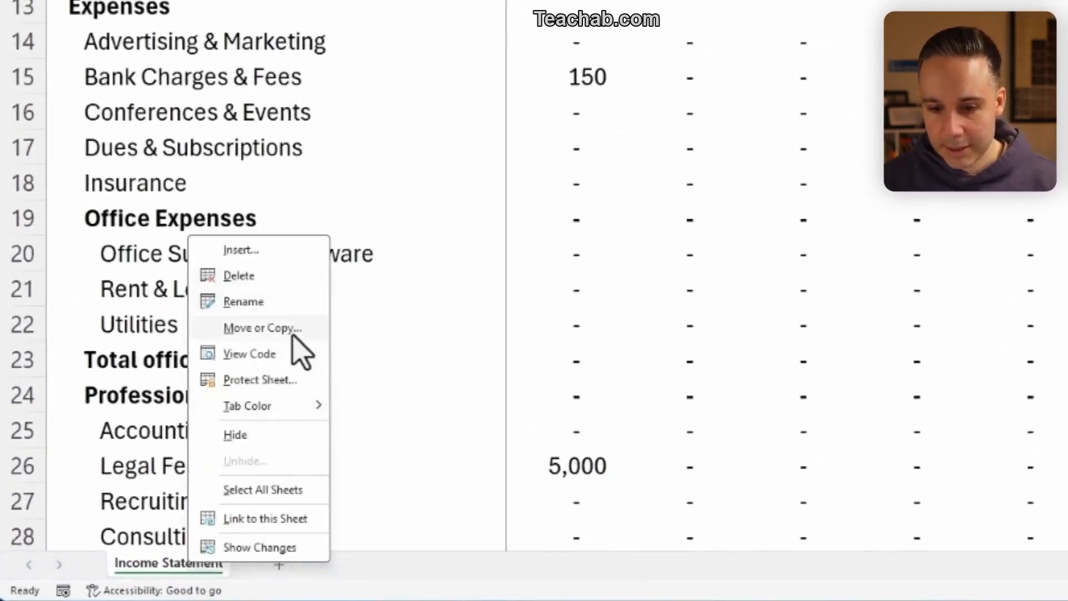
pyautogui.click(293, 334)
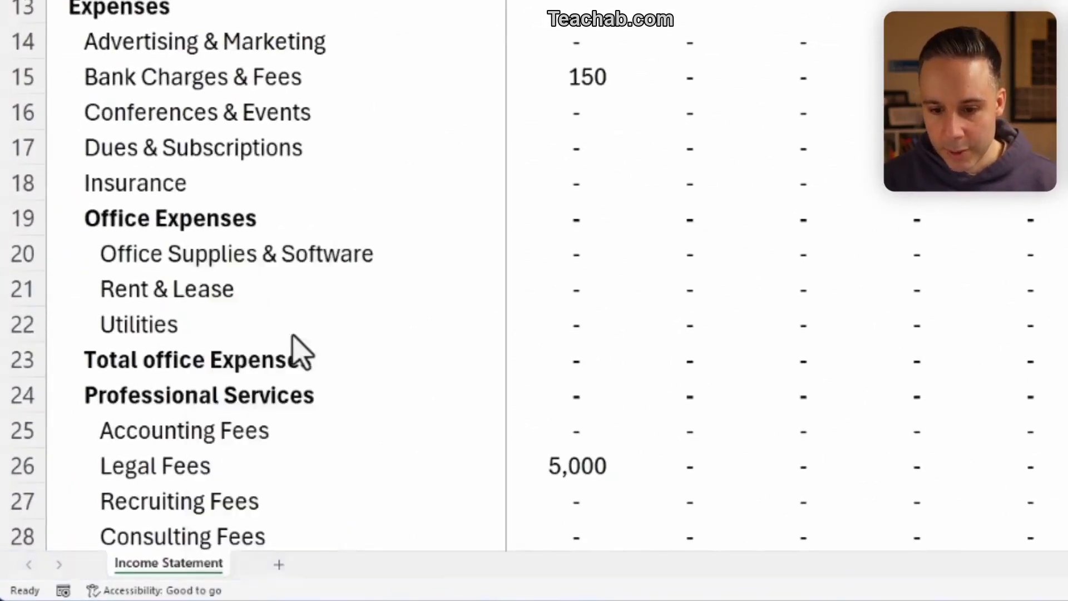
pyautogui.click(198, 437)
pyautogui.click(178, 344)
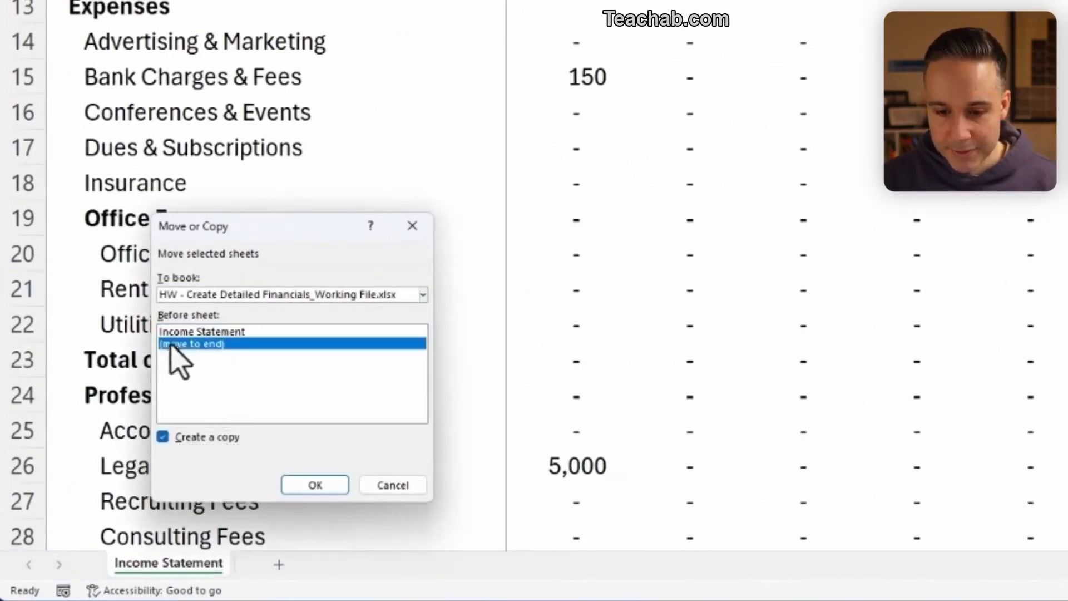
pyautogui.click(334, 486)
# Rename the copied Income Statement sheet as Balance Sheet
pyautogui.rightClick(287, 564)
pyautogui.write('r')
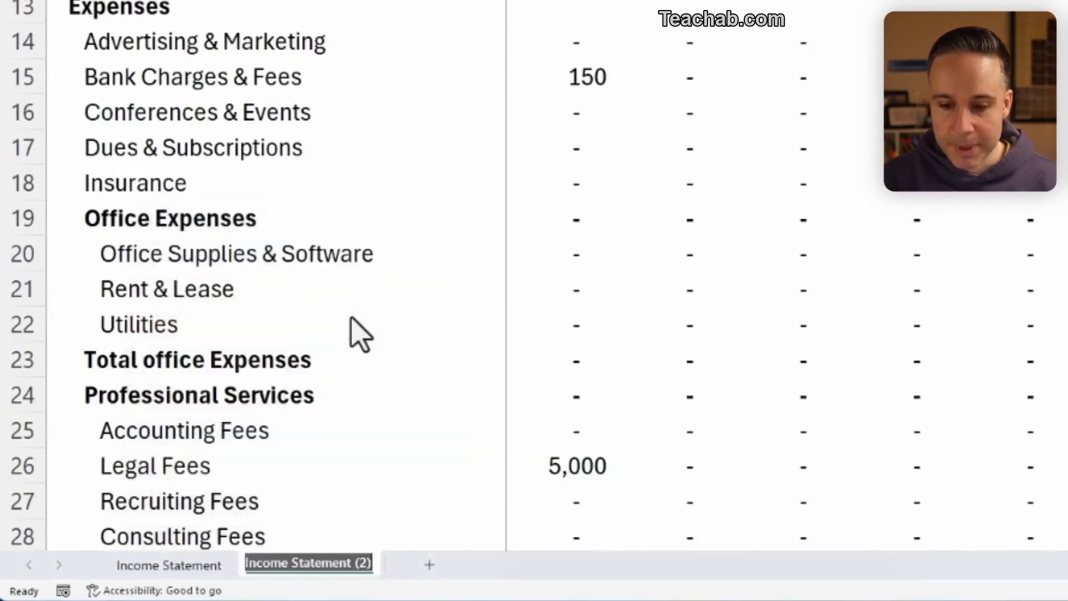
pyautogui.write('Balance Sheet')
pyautogui.press('Return')
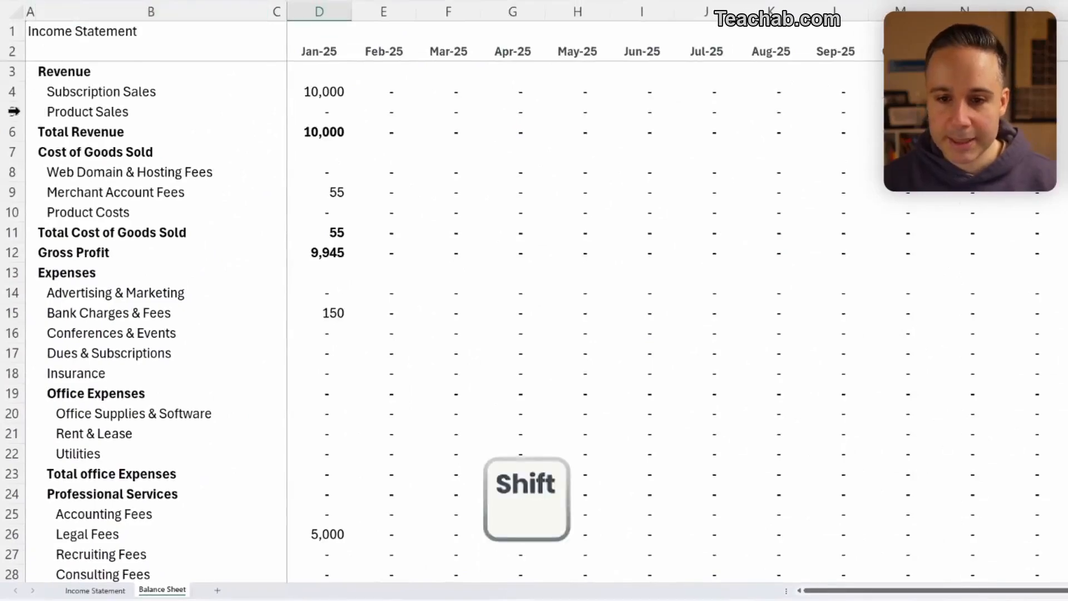
# Delete rows 5 through 54 of the Balance Sheet, from Product Sales down to Net Income
pyautogui.keyDown('shift'); pyautogui.click(12, 112); pyautogui.keyUp('shift')
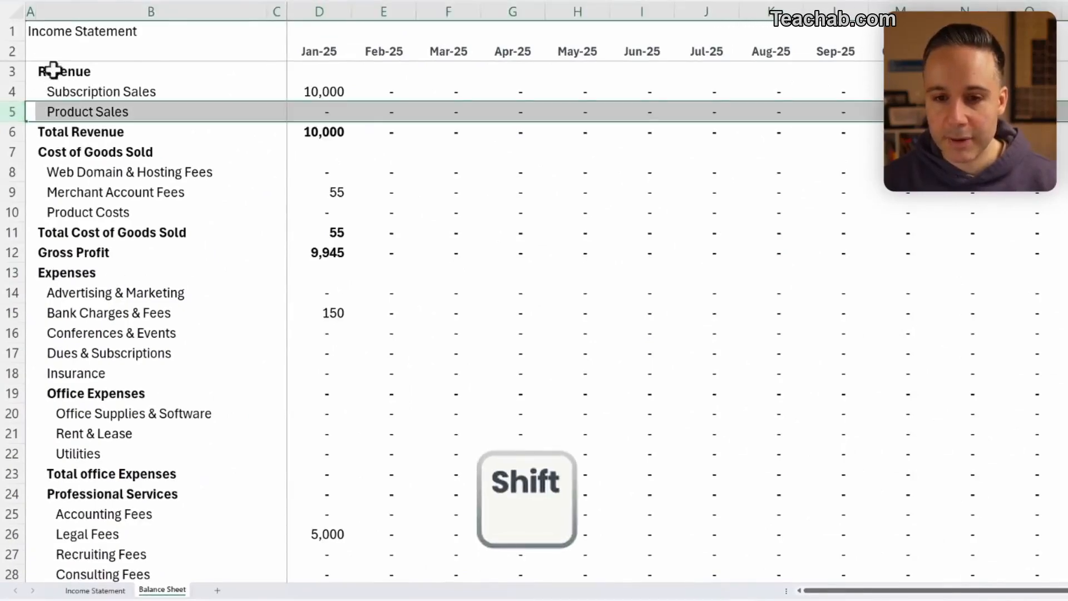
pyautogui.scroll(-7, 53, 439)
pyautogui.scroll(-5, 52, 441)
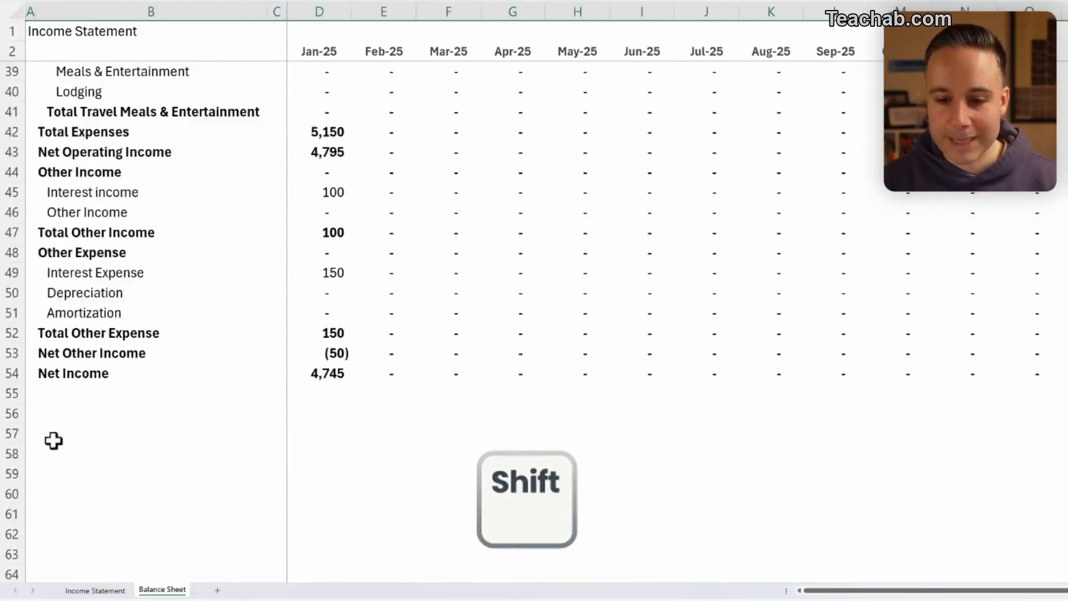
pyautogui.keyDown('shift'); pyautogui.click(13, 373); pyautogui.keyUp('shift')
pyautogui.scroll(6, 193, 400)
pyautogui.scroll(6, 193, 401)
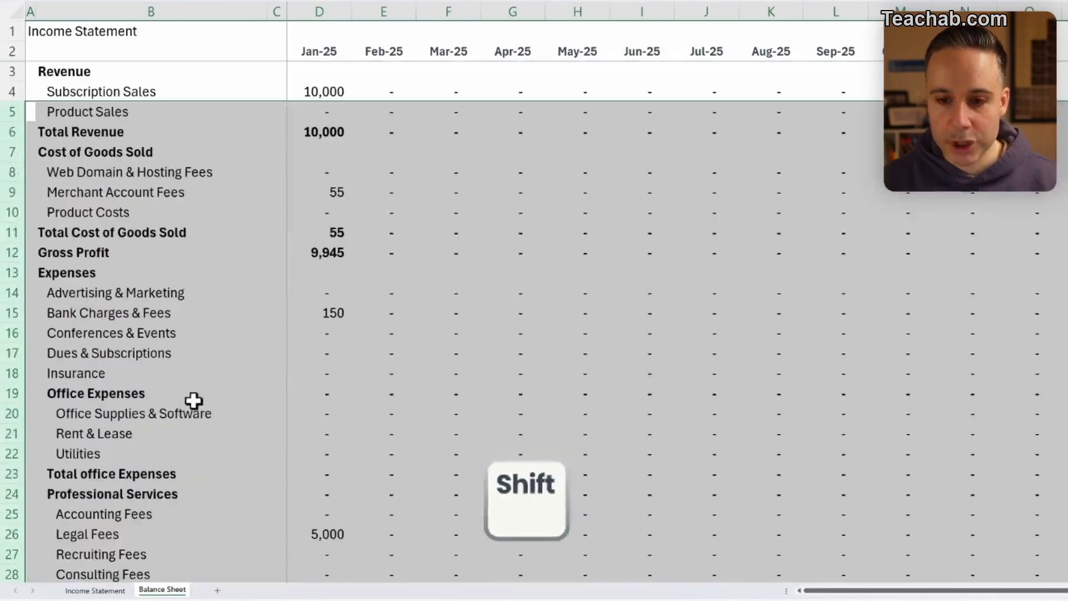
pyautogui.hotkey('ctrl', '-')
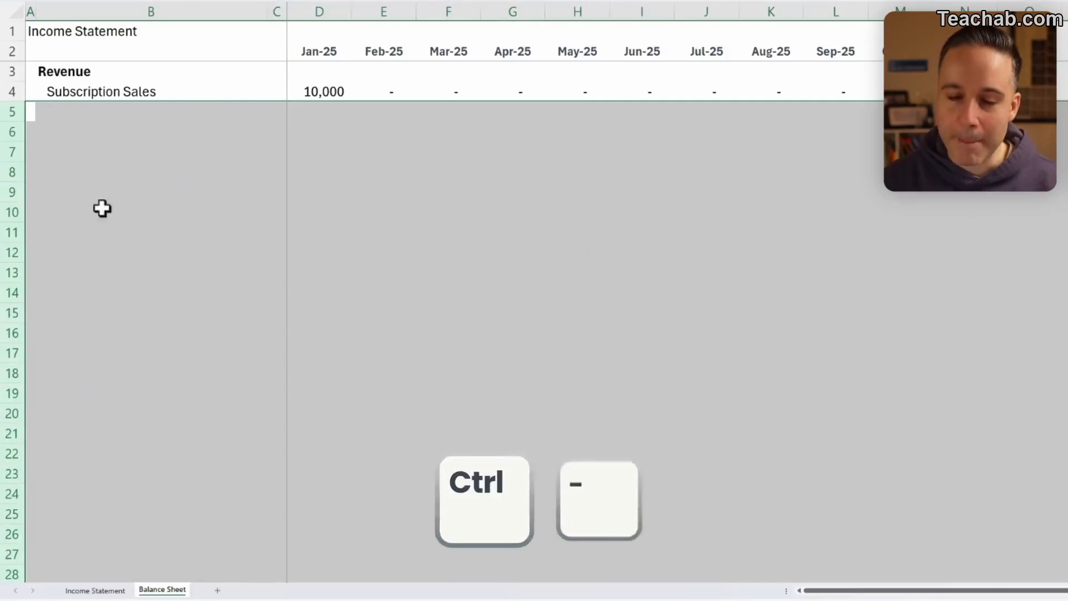
pyautogui.click(98, 194)
# Enter the labels Assets, Current Assets and Bank Account in cells B3 to B5
pyautogui.click(37, 69)
pyautogui.write('Assets')
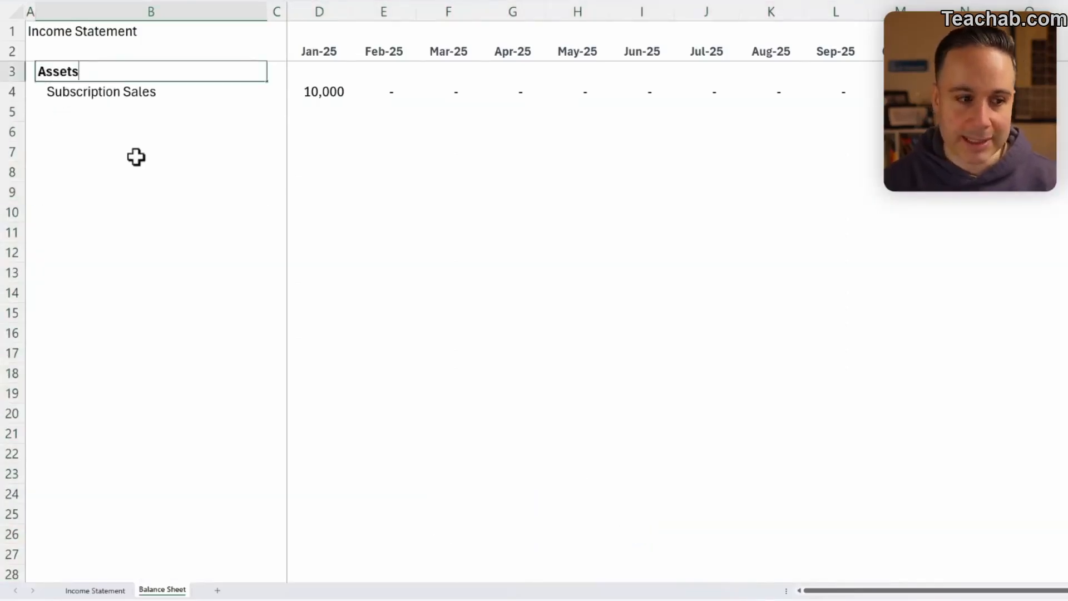
pyautogui.press('Return')
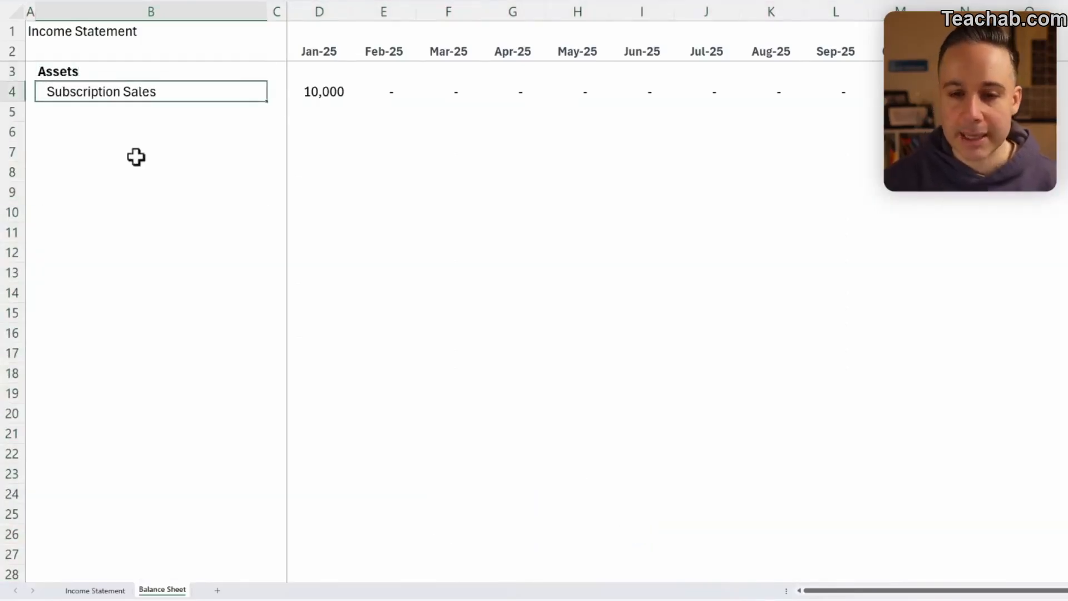
pyautogui.write('Curre')
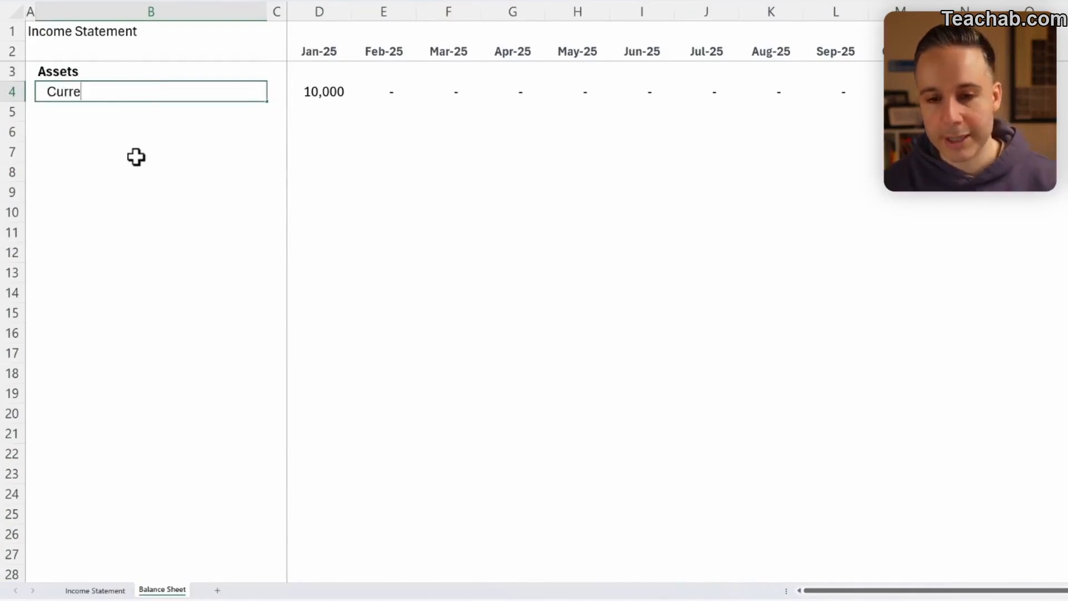
pyautogui.write('nt Assets')
pyautogui.press('Return')
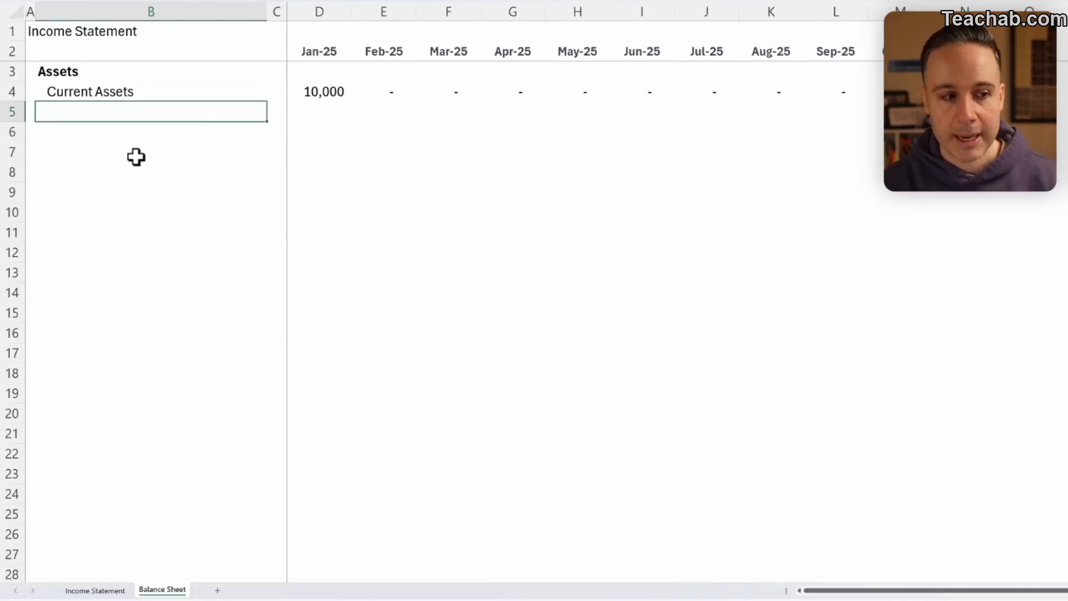
pyautogui.write('Bank Account')
pyautogui.press('Return')
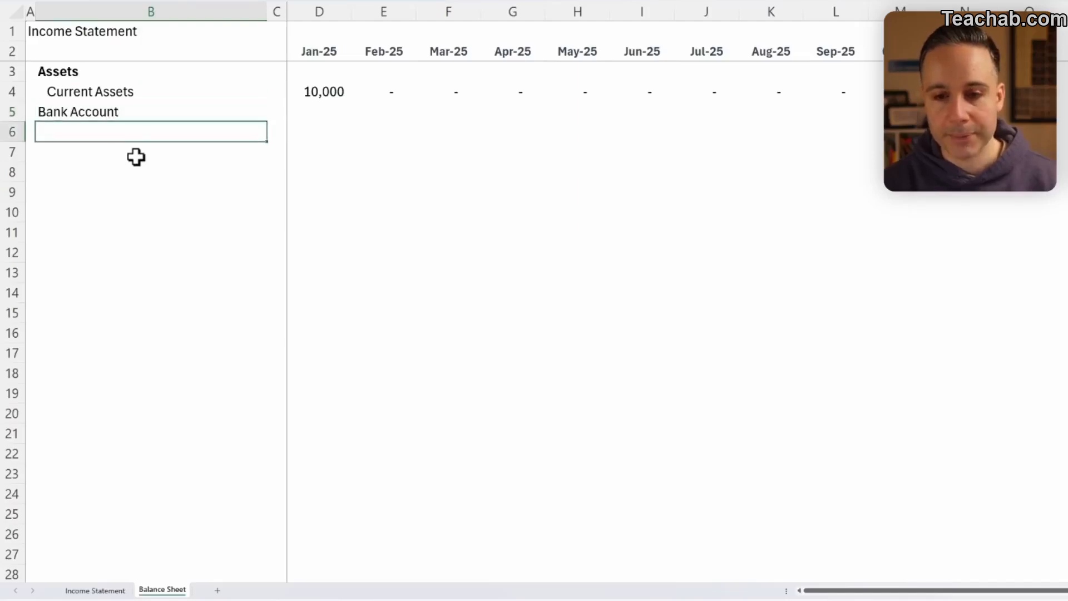
pyautogui.press('Up')
pyautogui.moveTo(78, 73); pyautogui.dragTo(103, 155)
pyautogui.click(112, 257)
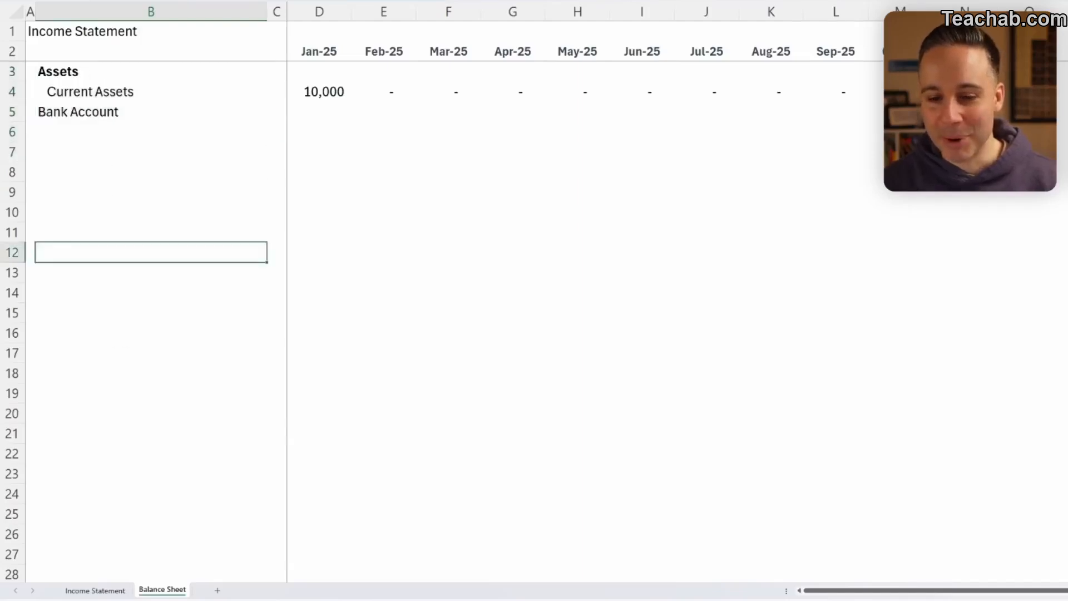
pyautogui.click(95, 590)
pyautogui.click(161, 590)
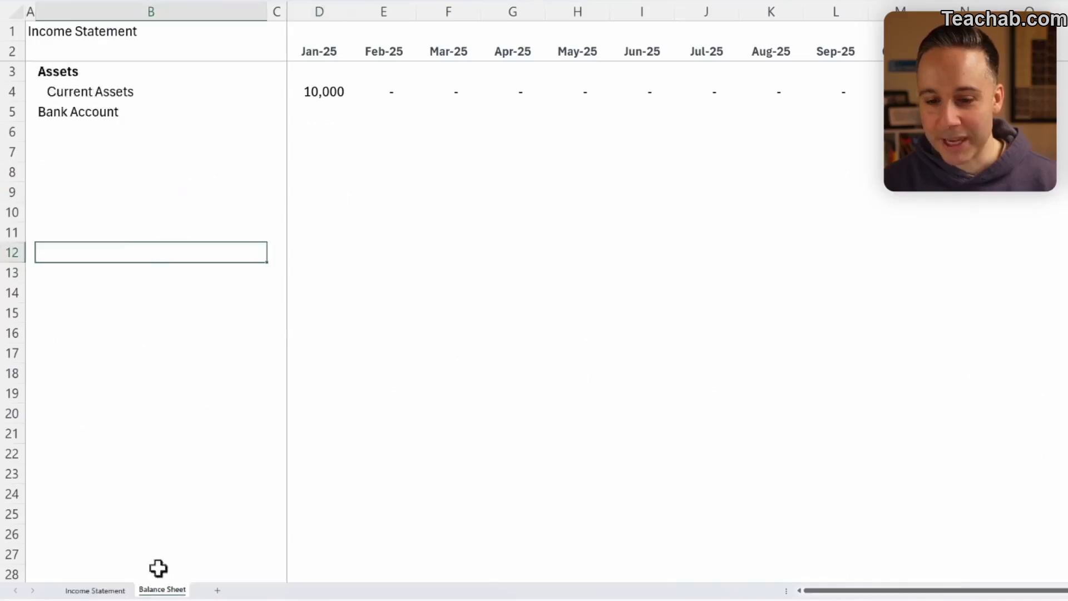
# Enter Checking Account in B6 and Total Bank Accounts in B7
pyautogui.click(103, 129)
pyautogui.write('Chec')
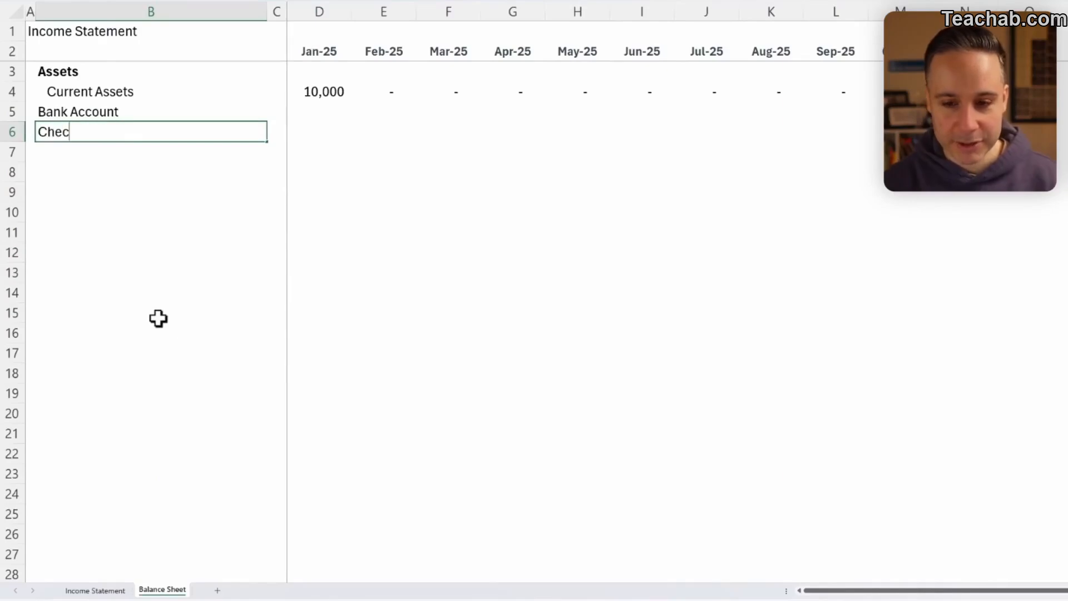
pyautogui.write('king Account')
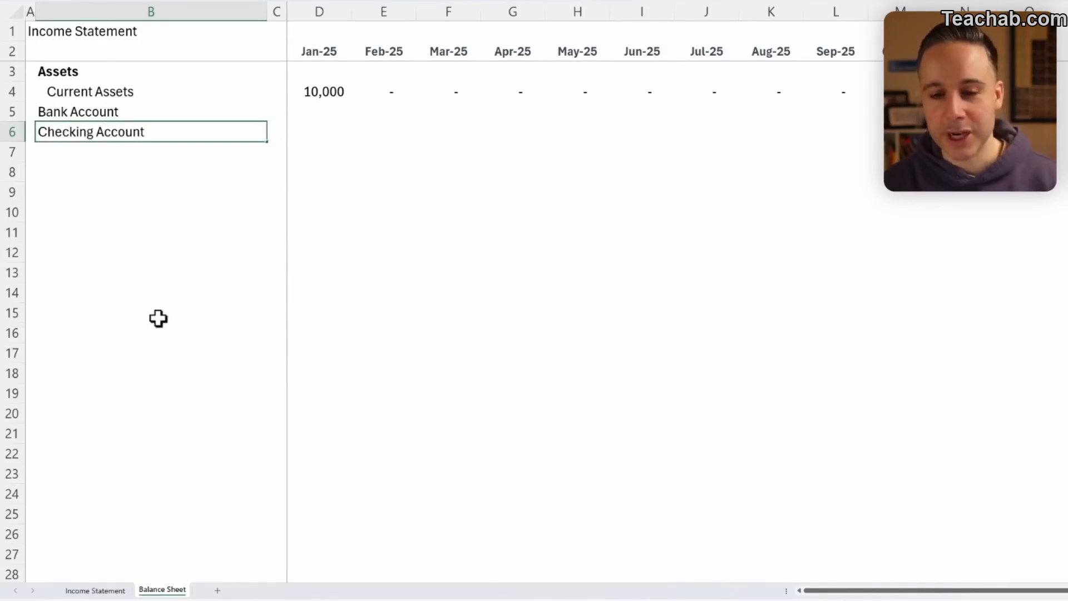
pyautogui.press('Return')
pyautogui.write('Total Bank Accounts')
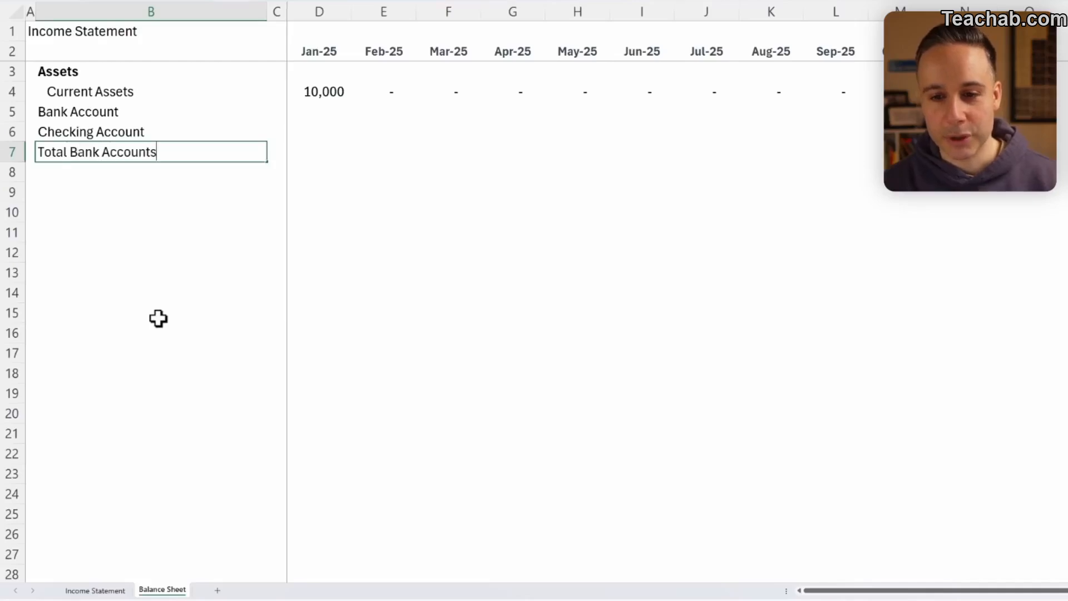
pyautogui.press('Return')
# Enter Accounts Receivable in both B8 and B9, and Total Accounts Receivable in B10
pyautogui.write('Accounts ')
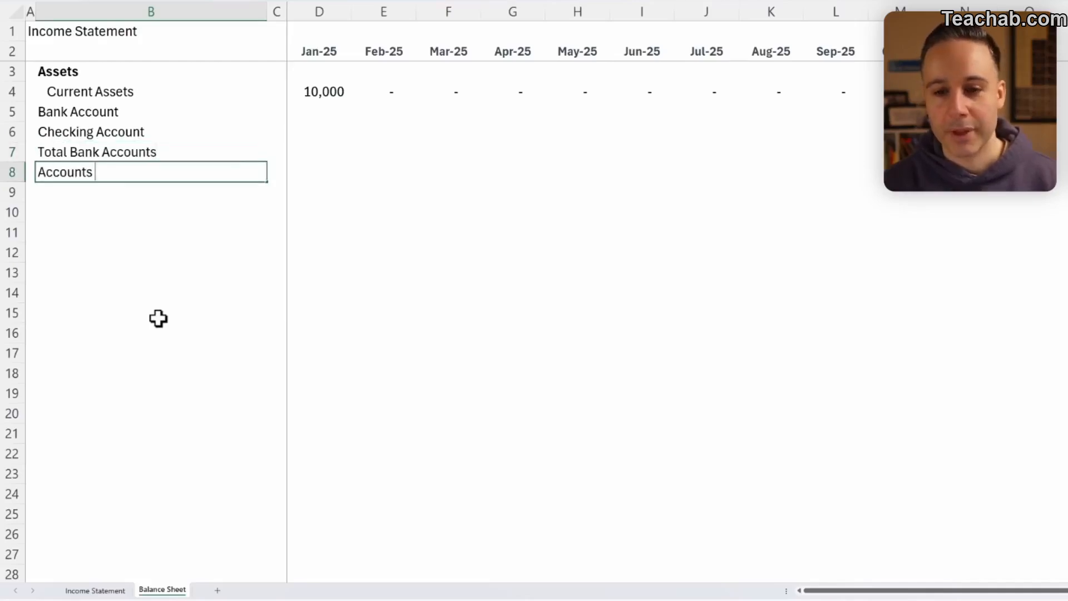
pyautogui.write('Receivable')
pyautogui.press('Return')
pyautogui.write('Accounts R')
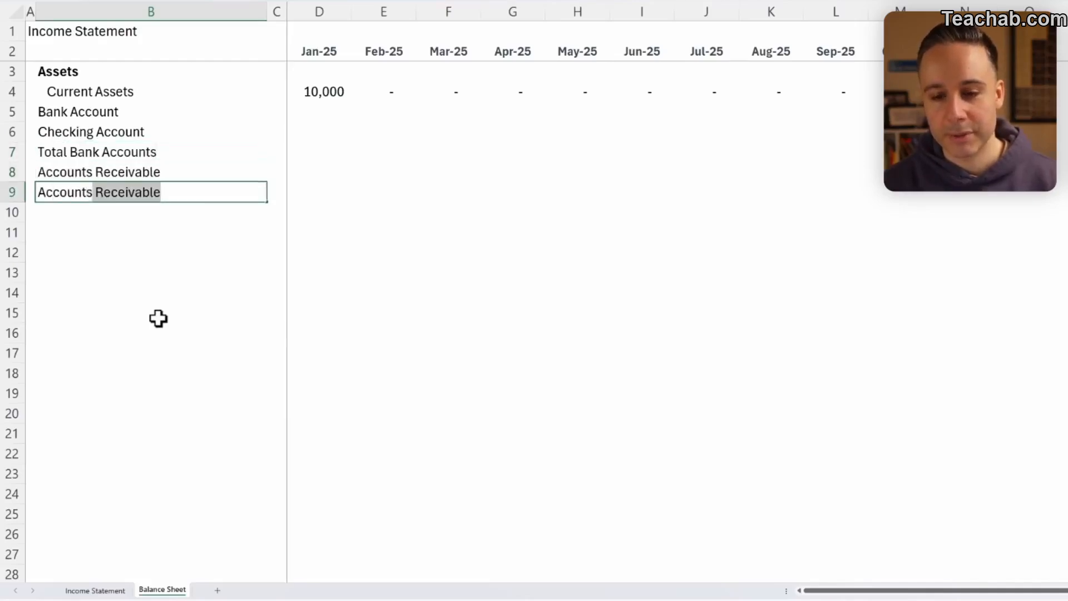
pyautogui.write('eceivable')
pyautogui.press('Return')
pyautogui.write('Total A')
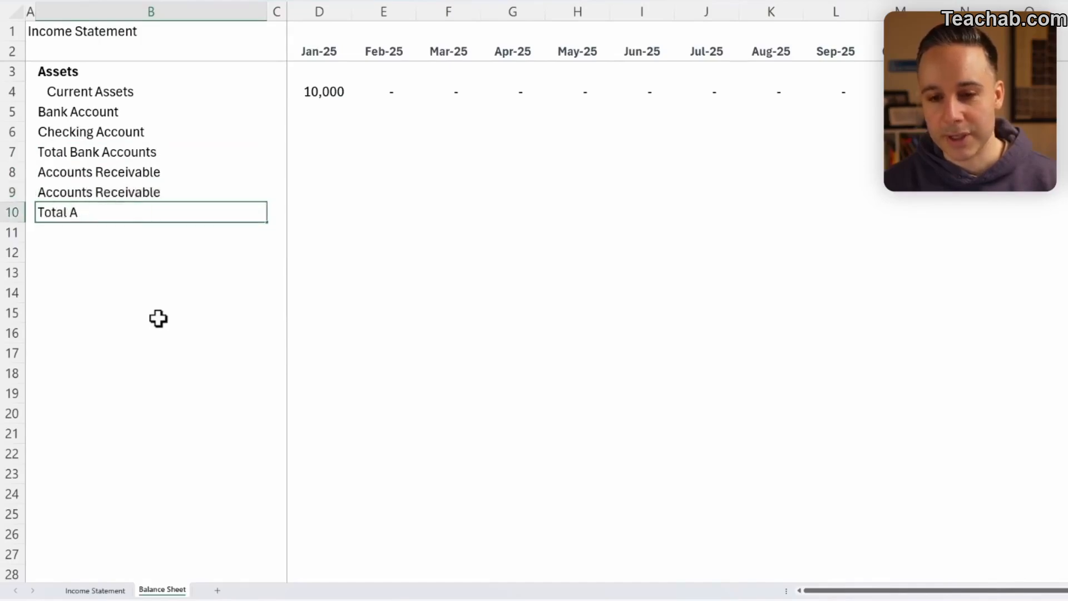
pyautogui.write('ccounts Receivable')
pyautogui.press('Return')
pyautogui.press('Up')
pyautogui.press('Up')
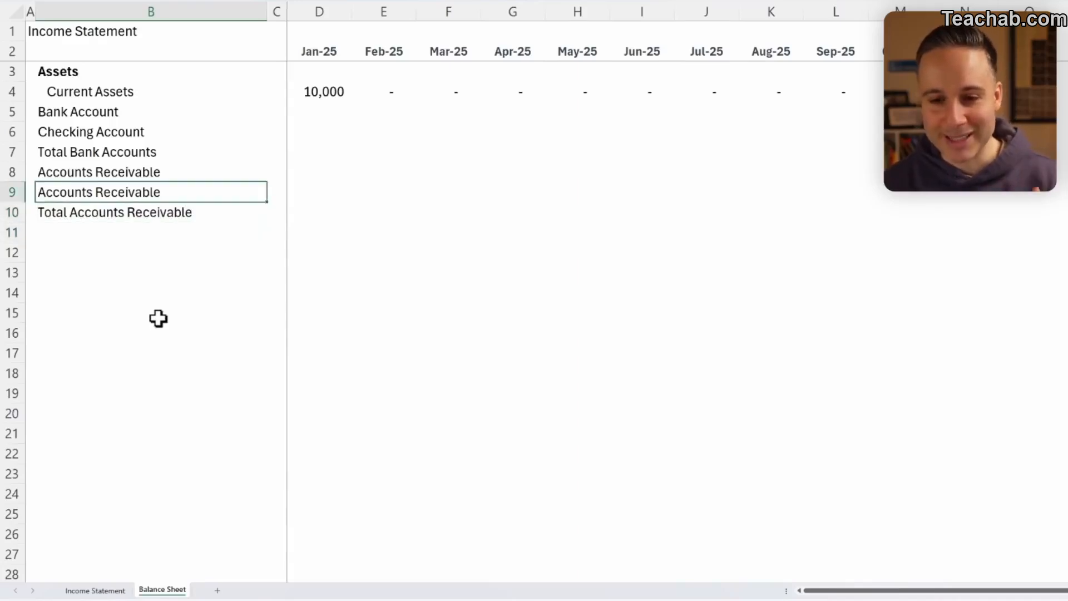
# Enter the labels Other Current Assets, Prepaid Expenses and Inventory in cells B11 to B13
pyautogui.click(93, 228)
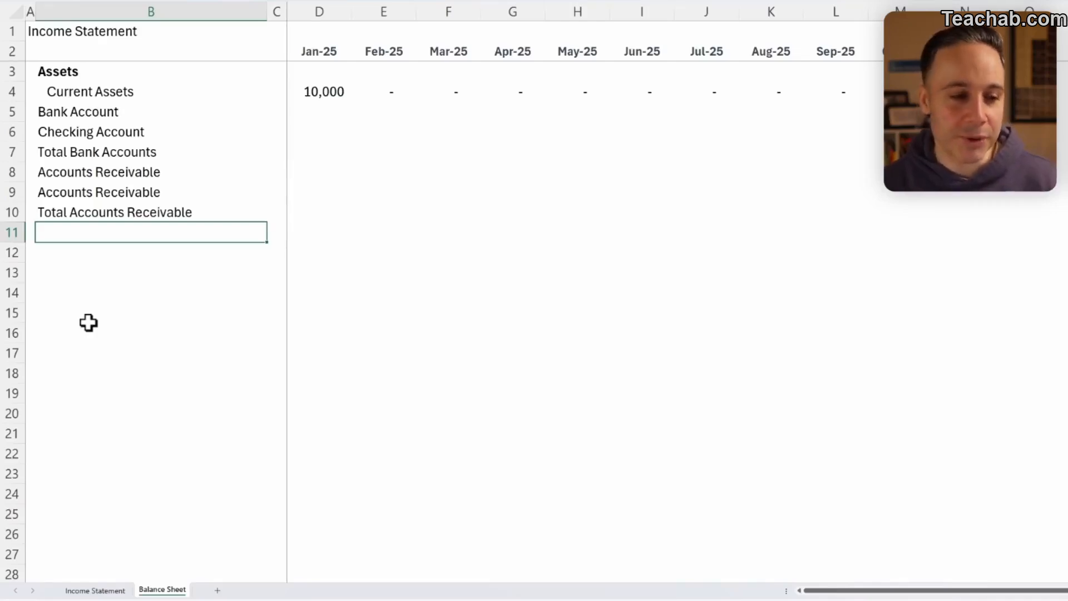
pyautogui.write('Other Curre')
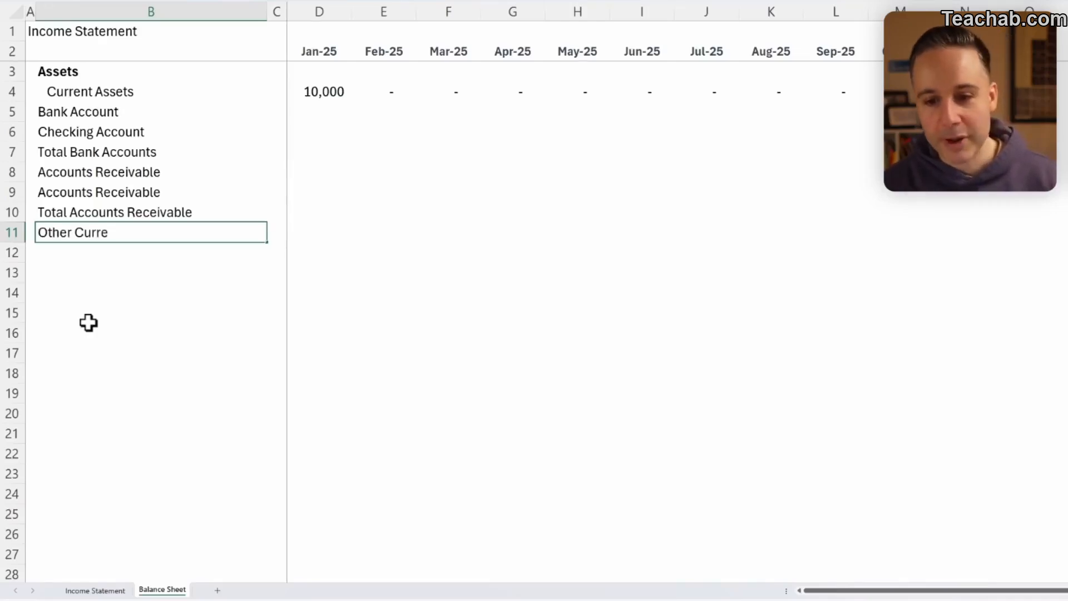
pyautogui.write('nt Assets')
pyautogui.press('Return')
pyautogui.write('Prepaid')
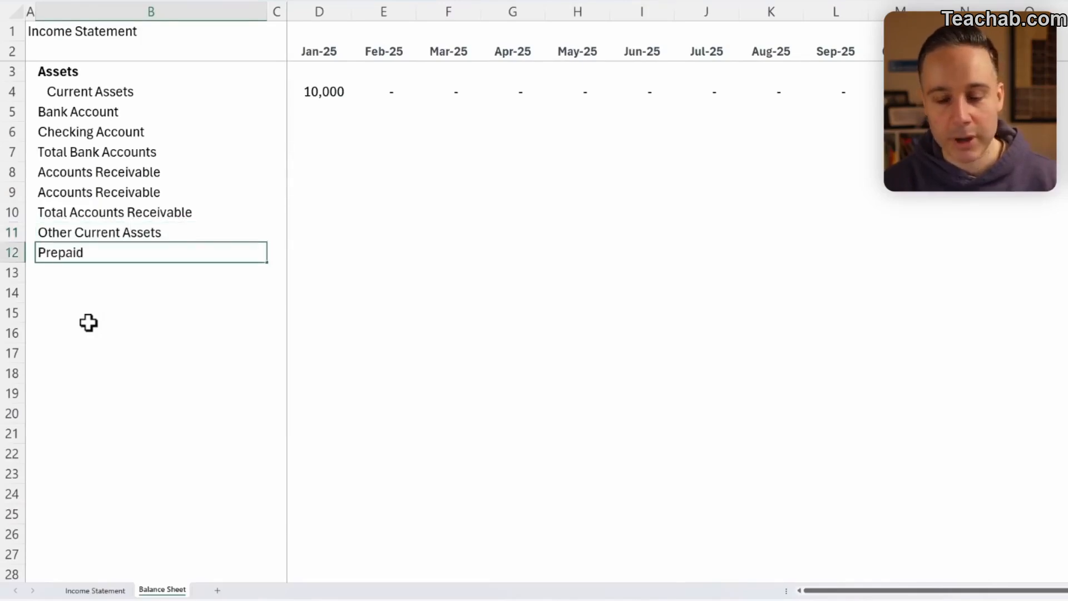
pyautogui.write(' Expenses')
pyautogui.press('Return')
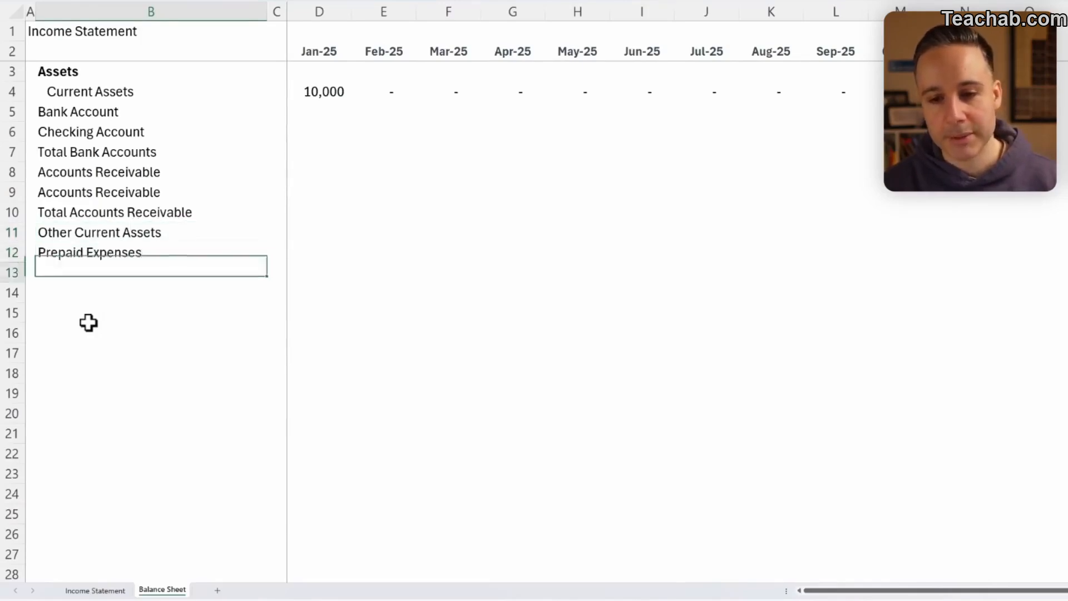
pyautogui.write('Inventory')
pyautogui.press('Return')
# Enter the labels Security Deposit, Due to/from Officers and Total Other Current Assets in cells B14 to B16
pyautogui.write('Security Deposit')
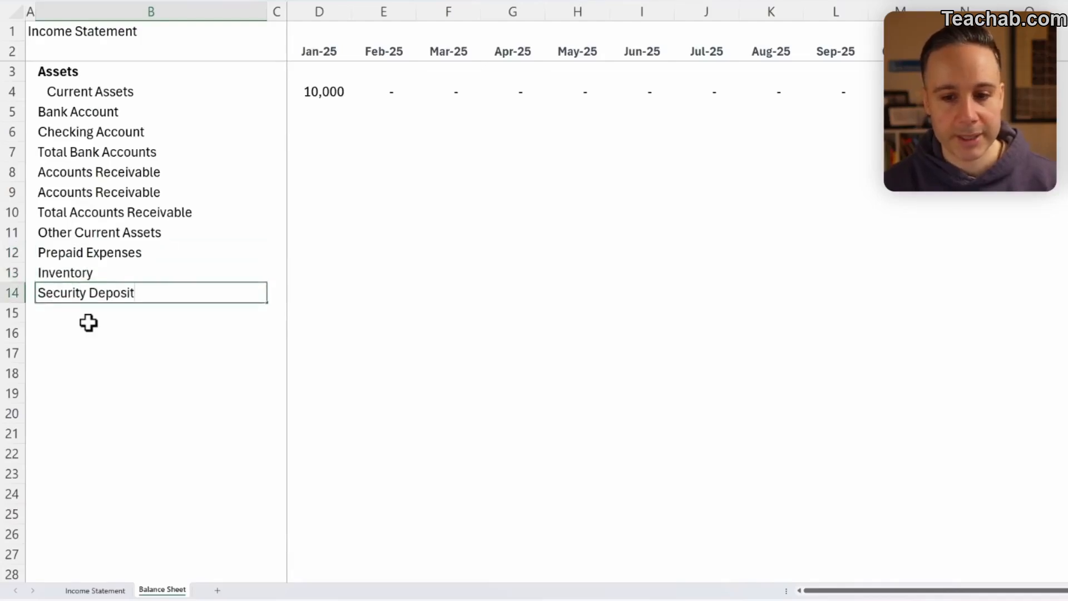
pyautogui.press('Return')
pyautogui.write('Due to/from Off')
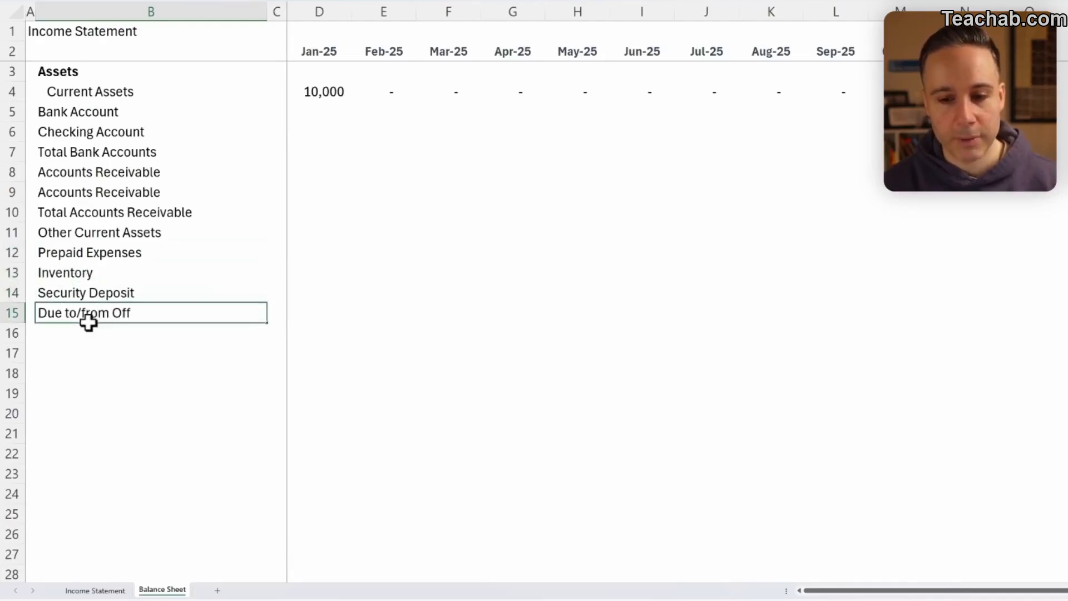
pyautogui.write('icers')
pyautogui.press('Return')
pyautogui.write('Total Other C')
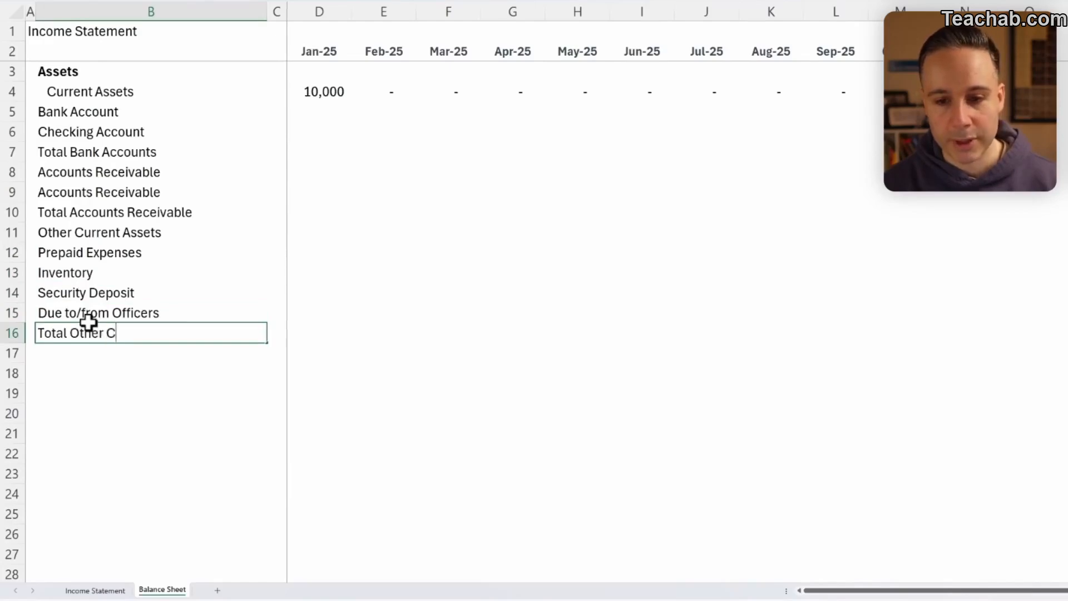
pyautogui.write('urrent Assets')
pyautogui.press('Return')
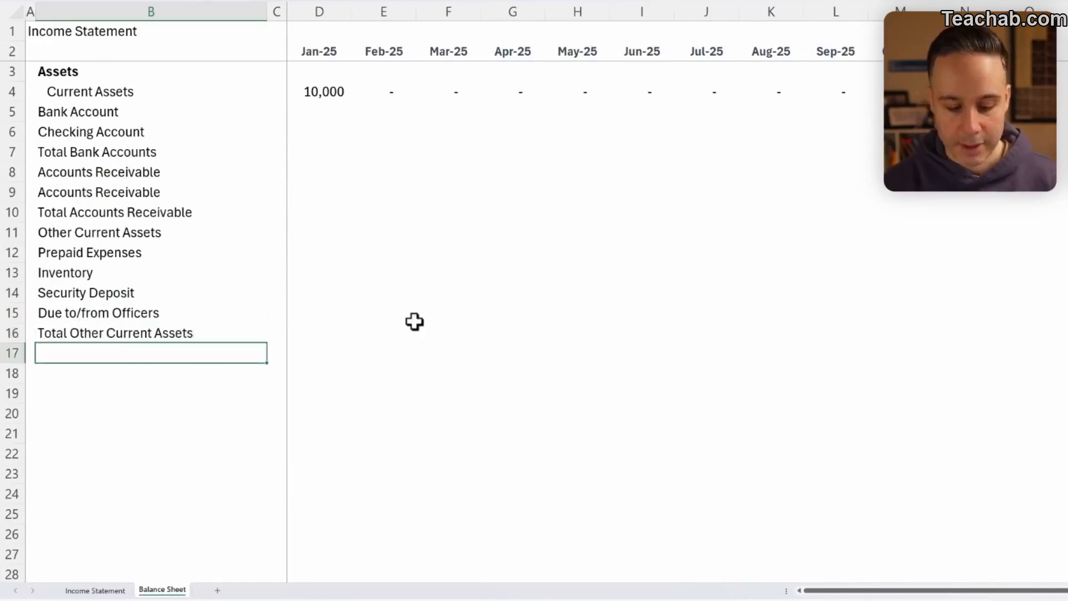
# Enter Total Current Assets in B17 and the Fixed Assets heading in B18
pyautogui.write('Total')
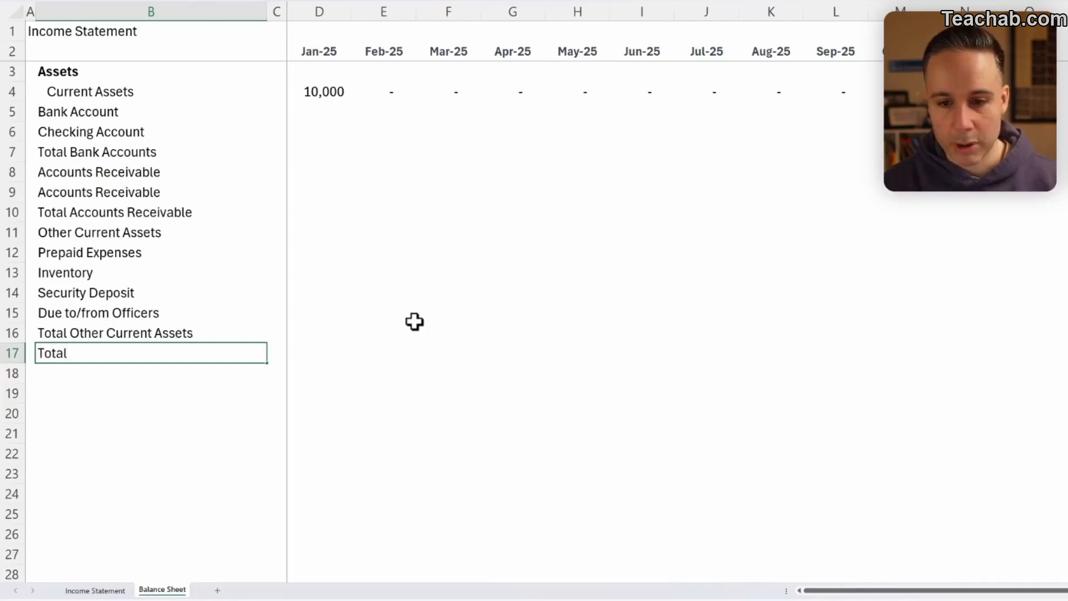
pyautogui.write(' Current Assets')
pyautogui.press('Return')
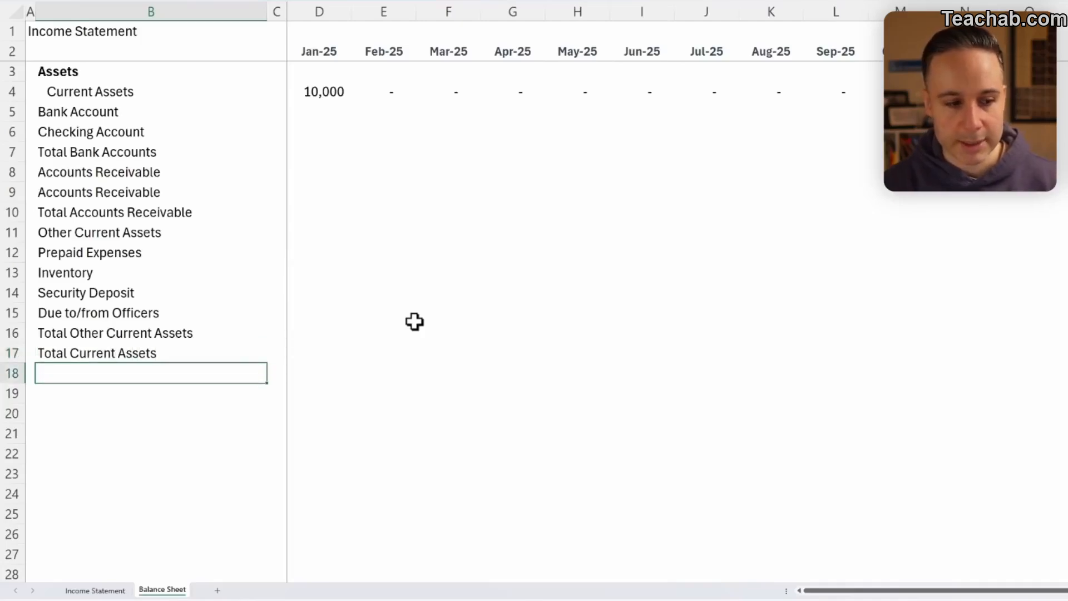
pyautogui.write('Fixed Assets')
pyautogui.press('Return')
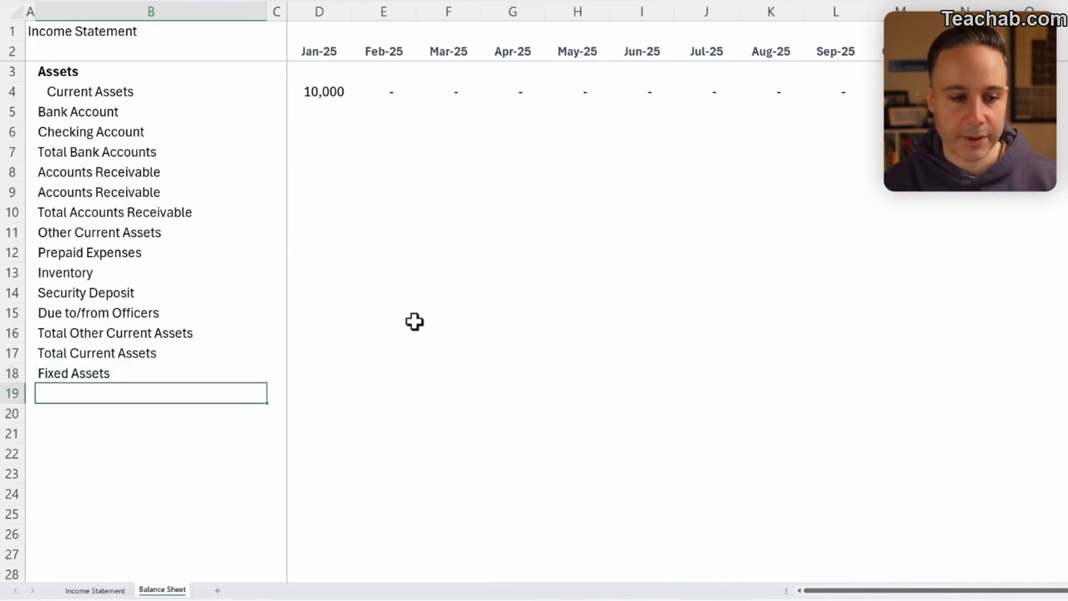
# Enter the fixed asset labels Computers, Furniture and Equipment in cells B19 to B21
pyautogui.write('Computers')
pyautogui.press('Return')
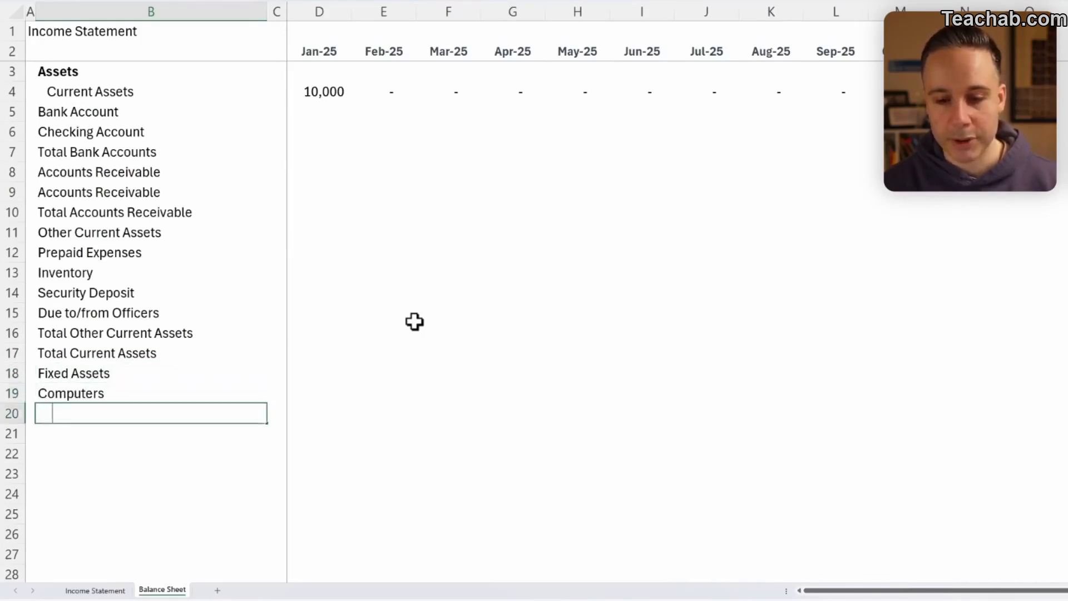
pyautogui.write('Furniture')
pyautogui.press('Return')
pyautogui.write('Equipment')
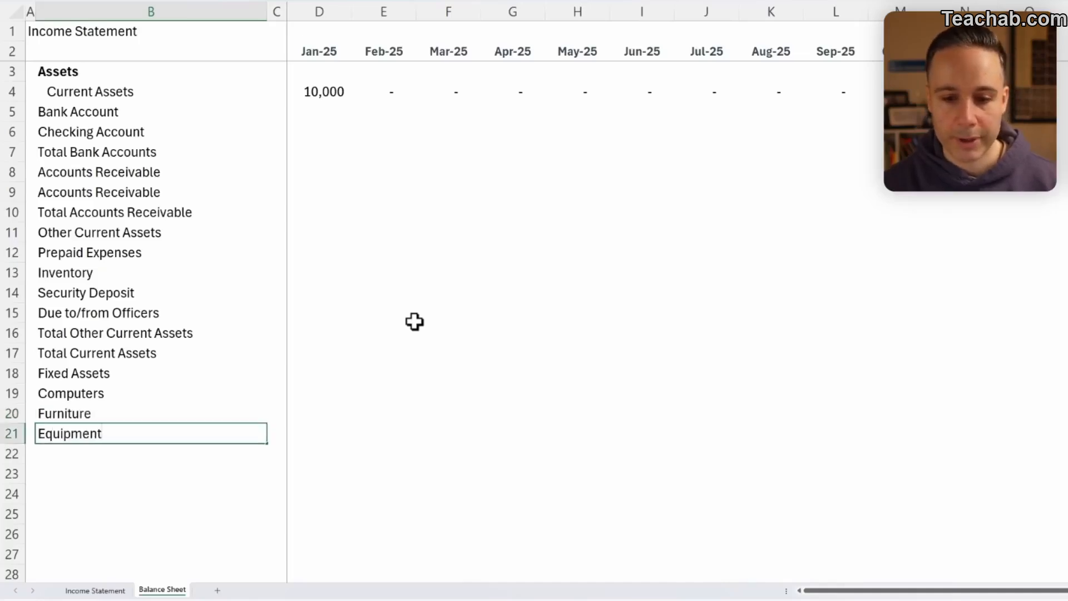
pyautogui.press('Return')
# Enter Accumulated Depreciation in B22 and Total Fixed Assets in B23
pyautogui.write('A')
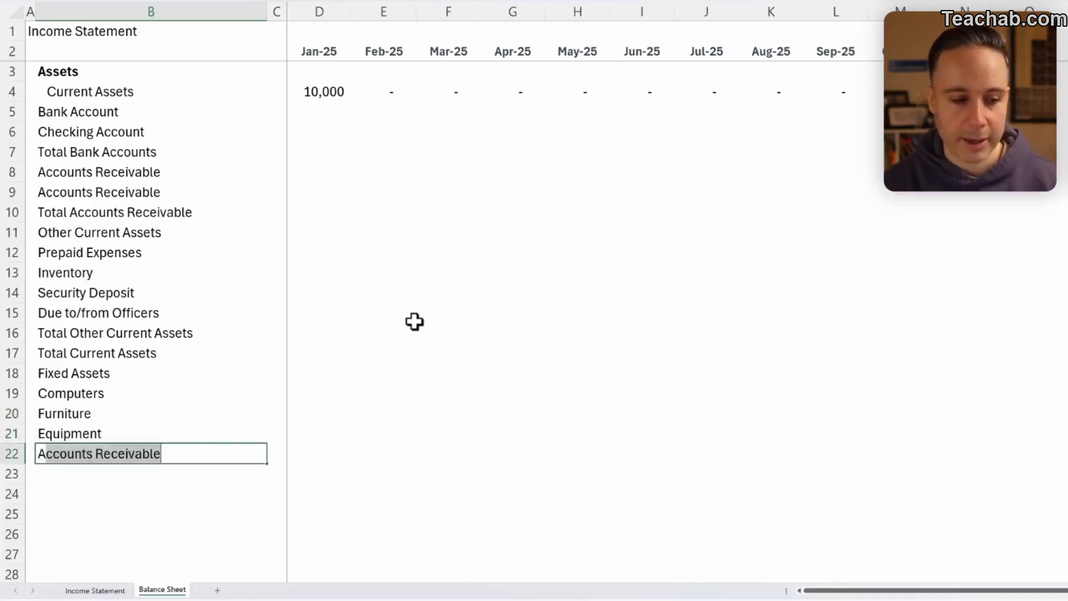
pyautogui.write('ccumulated Depreciation')
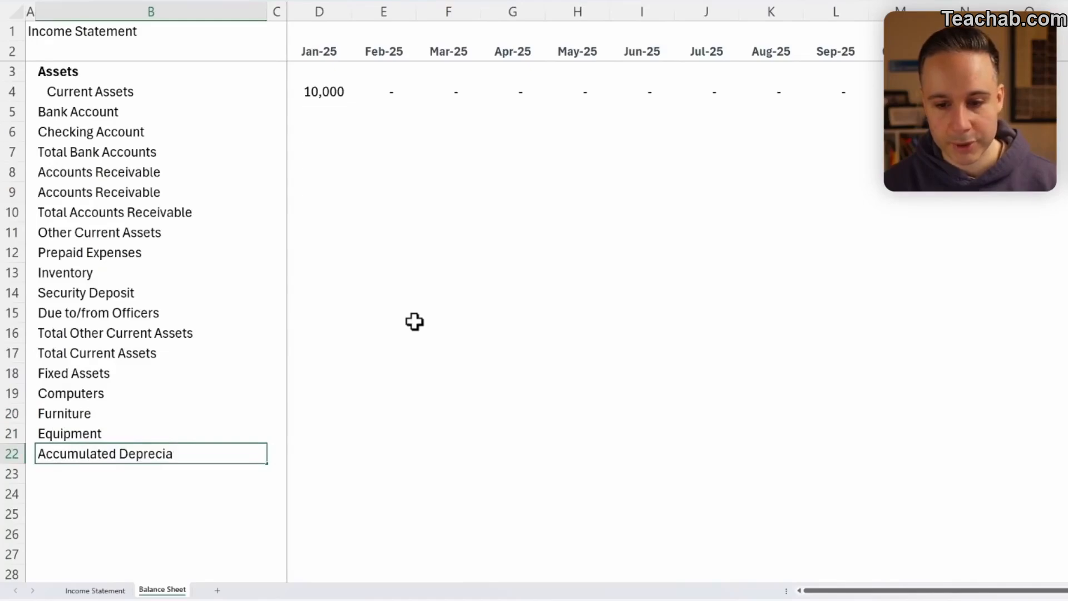
pyautogui.press('Return')
pyautogui.write('Total Fxied')
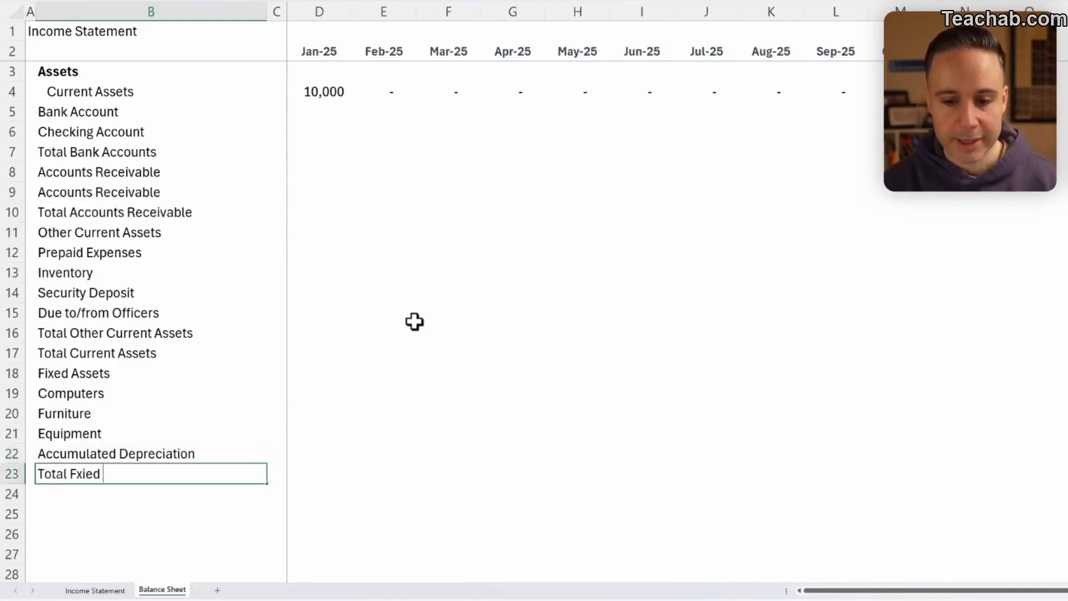
pyautogui.press('BackSpace')
pyautogui.press('BackSpace')
pyautogui.write('ixed Assets')
pyautogui.press('Return')
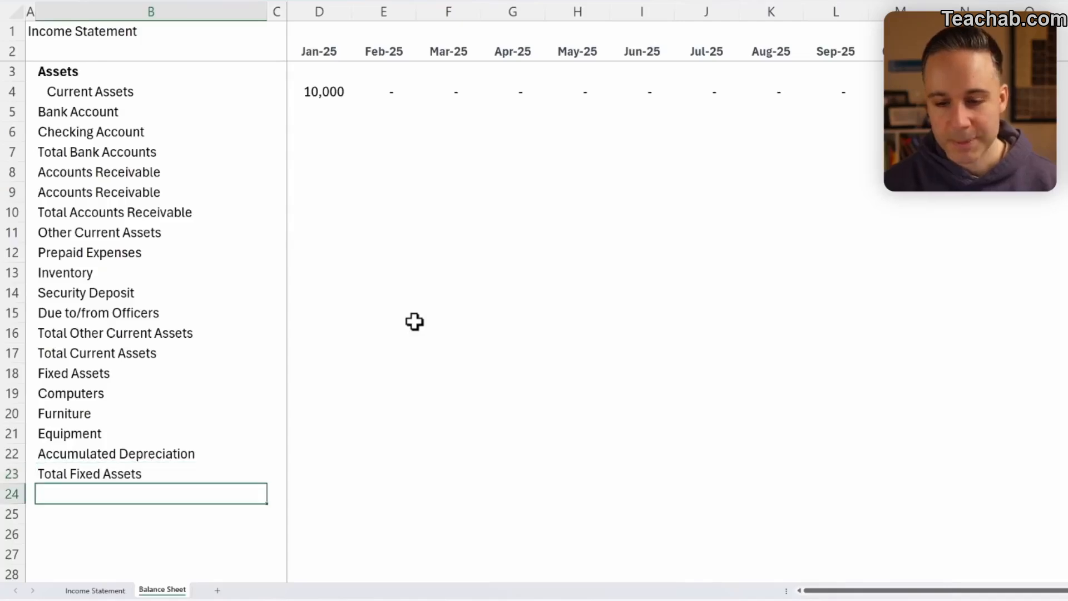
# Enter the Intangible Assets heading in B24, with Trademarks in B25 and Copyrights in B26
pyautogui.scroll(-4, 415, 321)
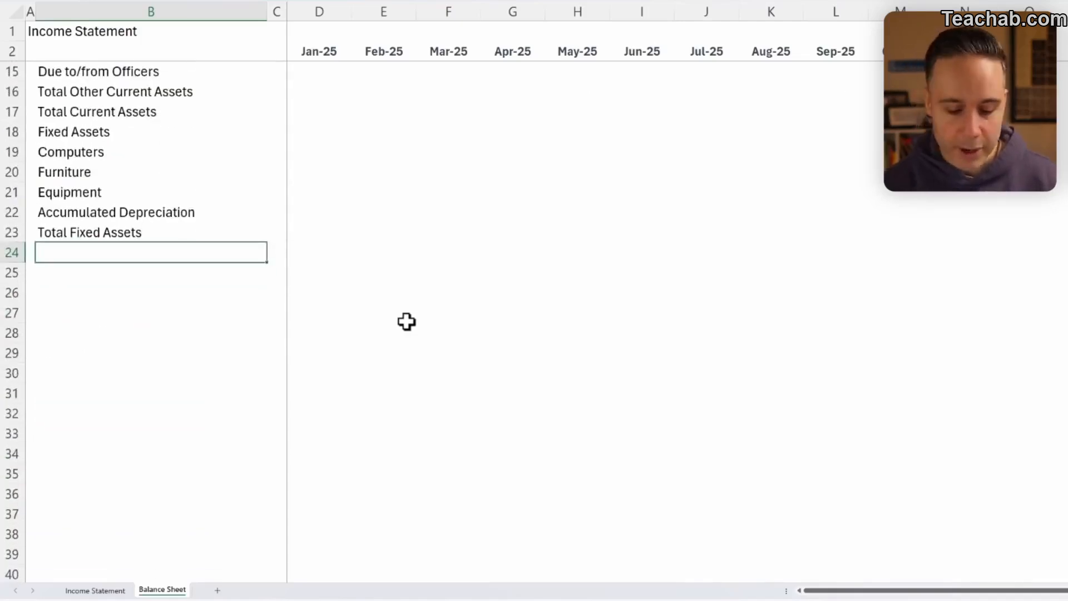
pyautogui.write('Intangible Assets')
pyautogui.press('Return')
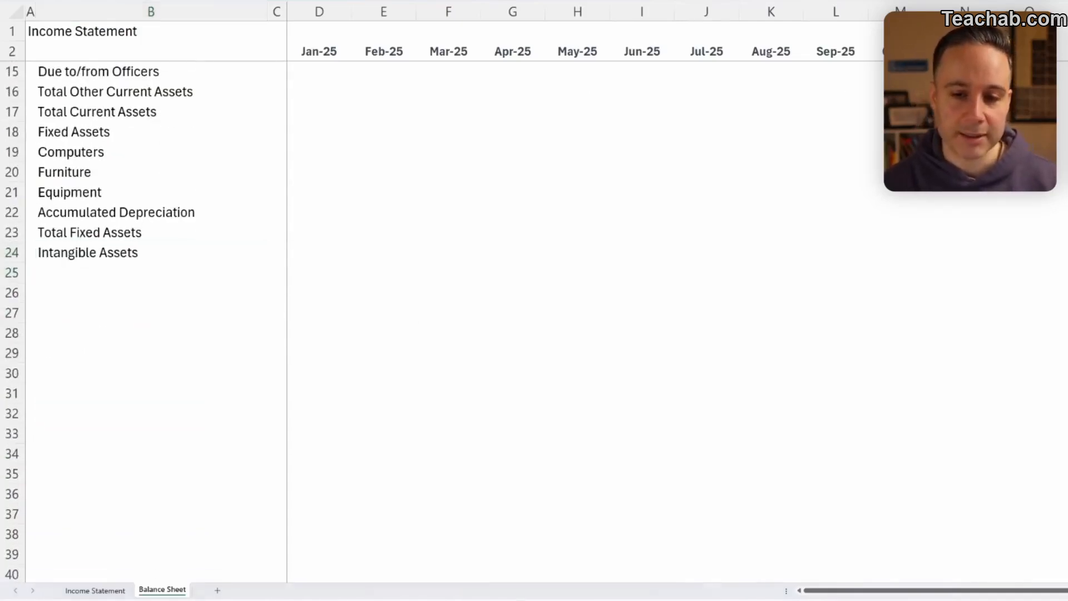
pyautogui.click(163, 278)
pyautogui.write('Trademarks')
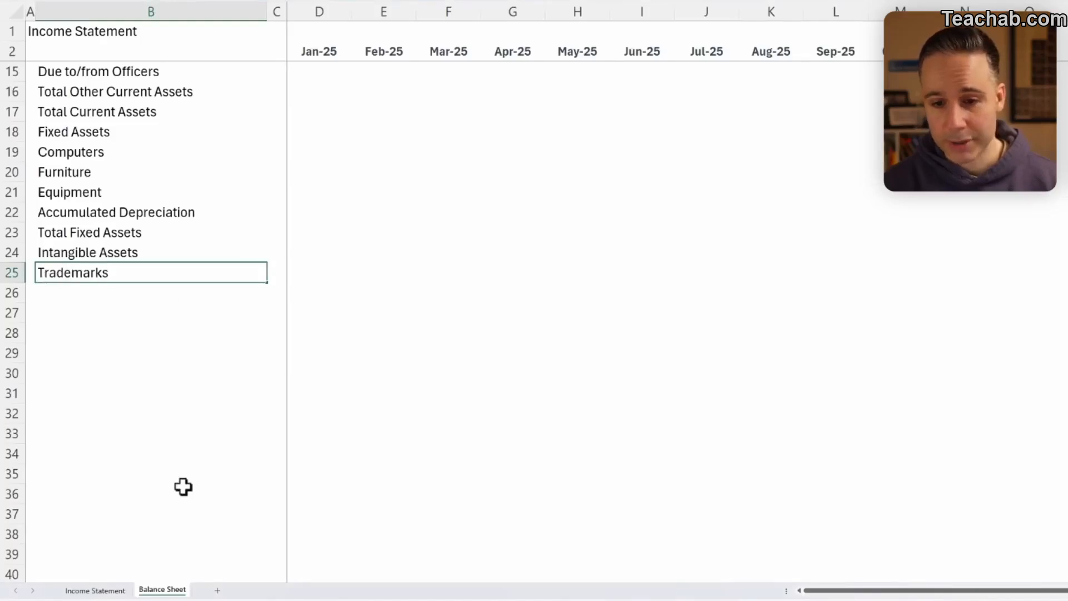
pyautogui.press('Return')
pyautogui.write('Copyrights')
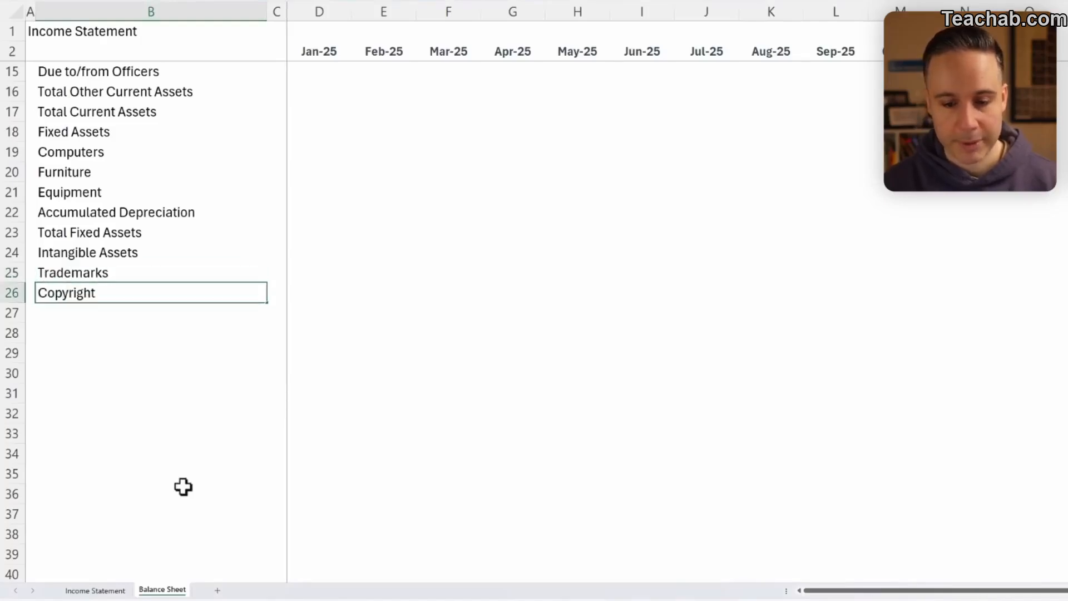
pyautogui.press('Return')
# Enter Total Intangible Assets in B27 and Total Assets in B28
pyautogui.write('Total Intangible Assets')
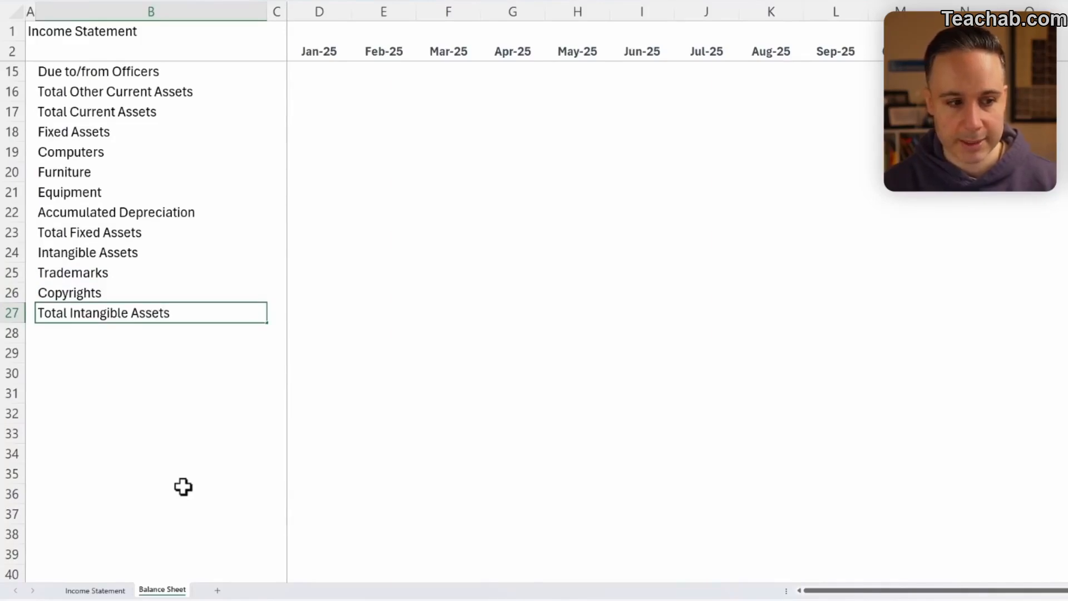
pyautogui.press('Return')
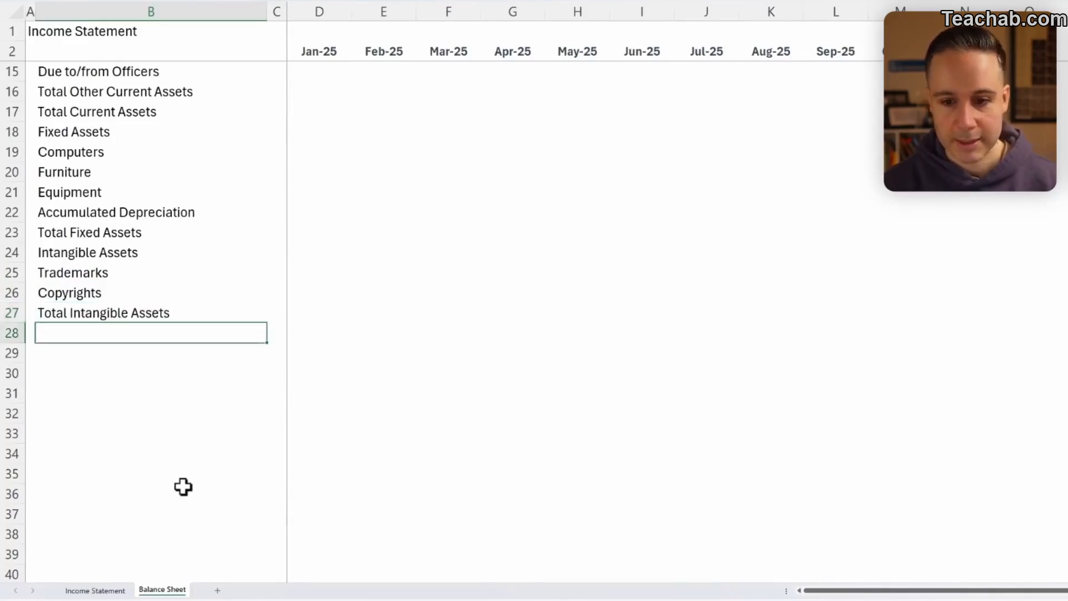
pyautogui.write('Total Assets')
pyautogui.press('Return')
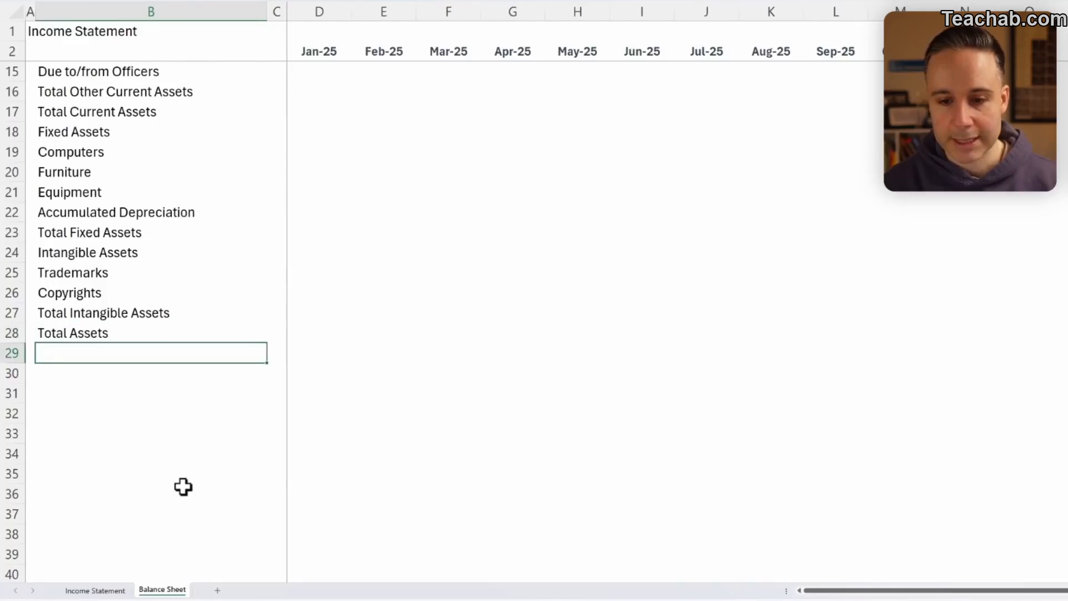
# Enter the headings Liabilities and Equity, Liabilities, and Current Liabilities in cells B29 to B31
pyautogui.write('Liabilities and Equity')
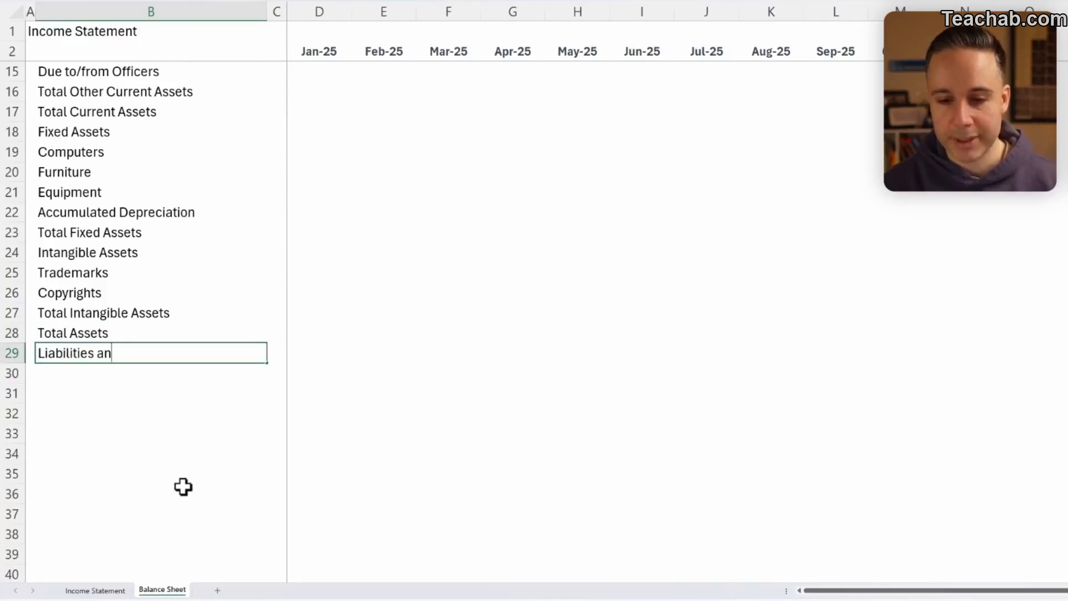
pyautogui.press('Return')
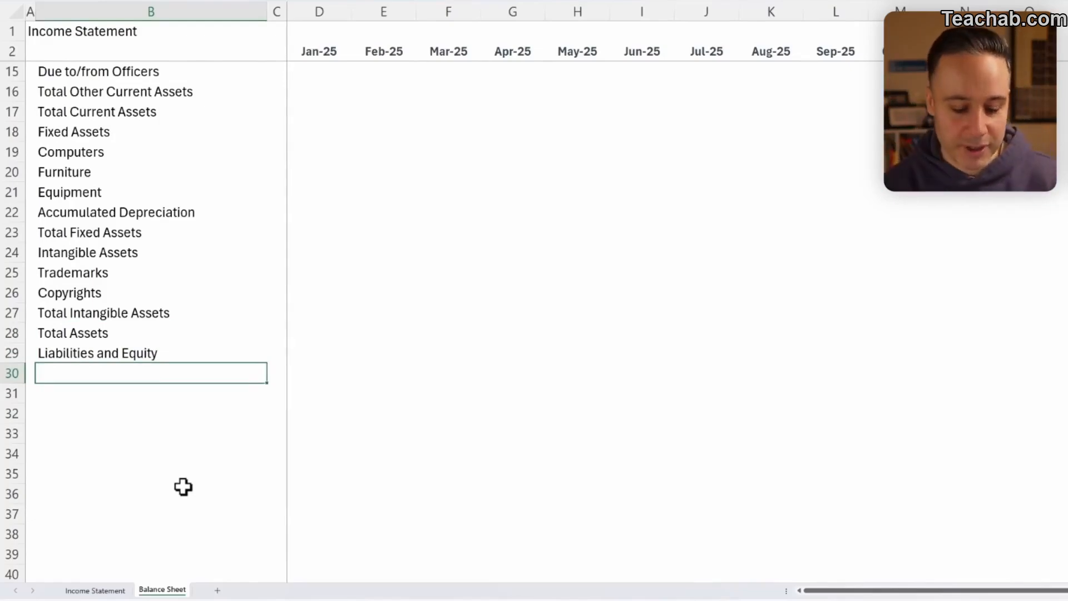
pyautogui.write('Liabilities')
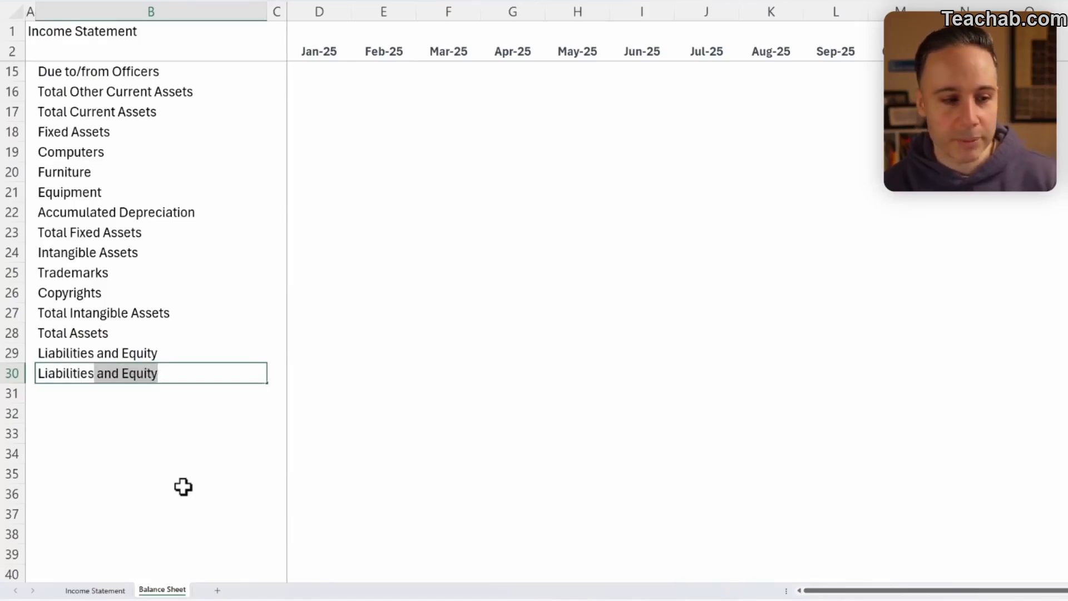
pyautogui.press('Delete')
pyautogui.press('Return')
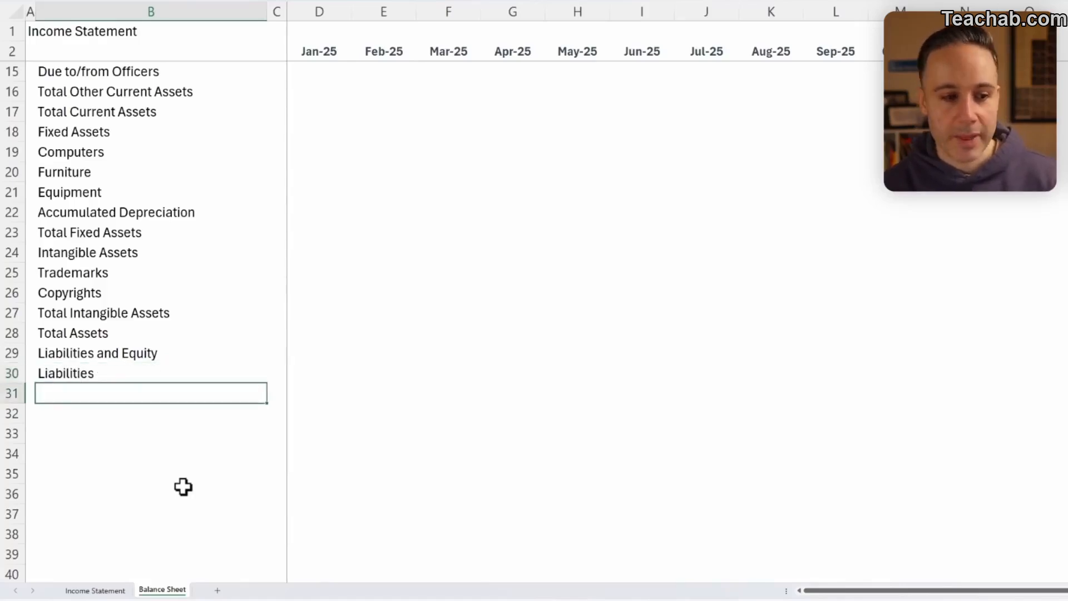
pyautogui.write('Current Liabilities')
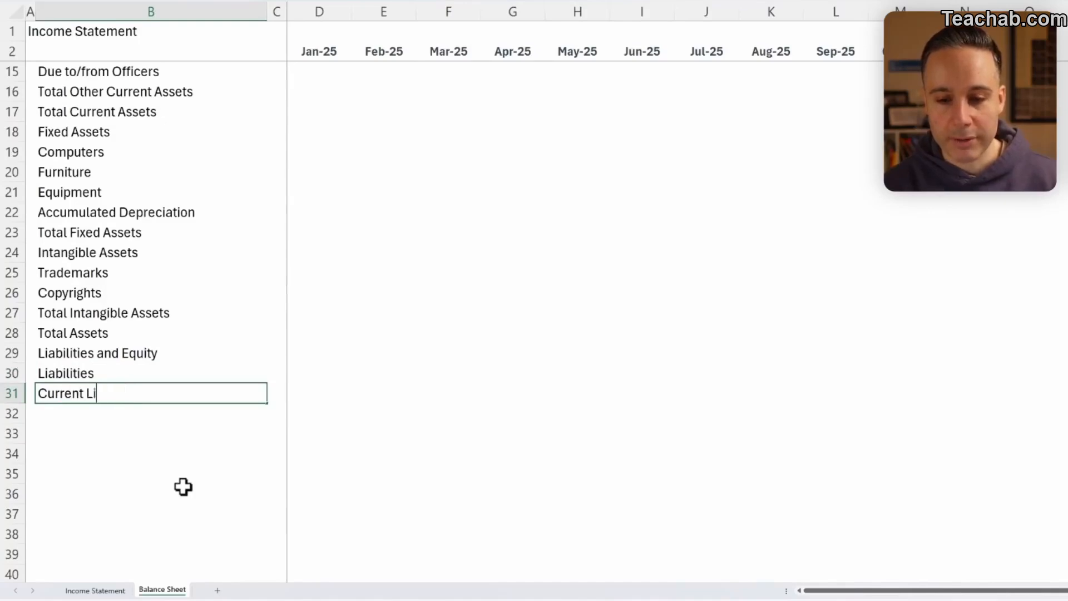
pyautogui.press('Return')
# Enter Accounts Payable in both B32 and B33, and Total Accounts Payable in B34
pyautogui.write('Accounts Payable')
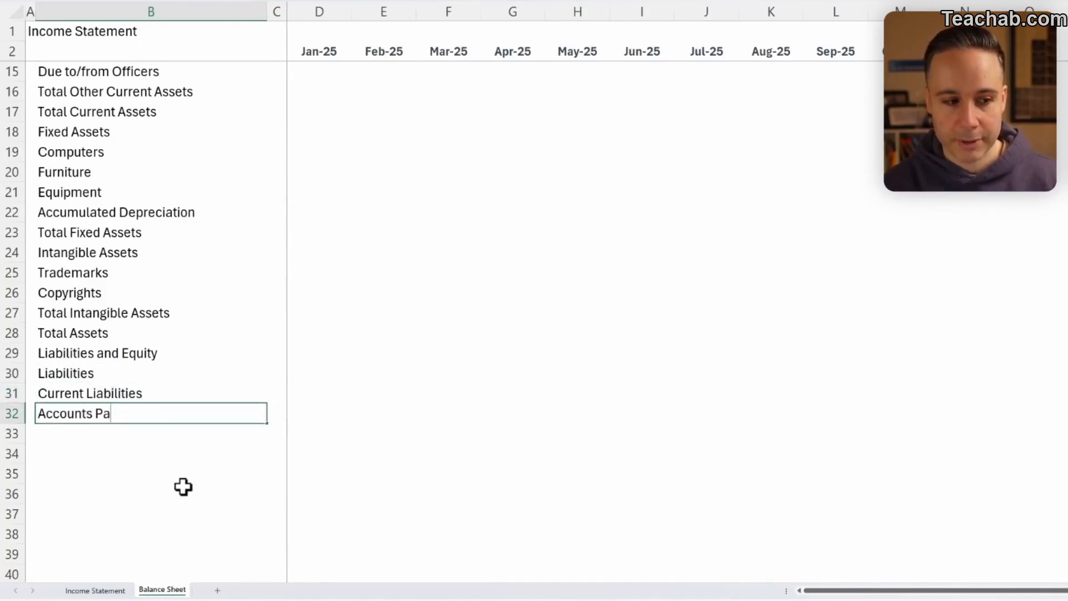
pyautogui.press('Return')
pyautogui.write('Accounts Payable')
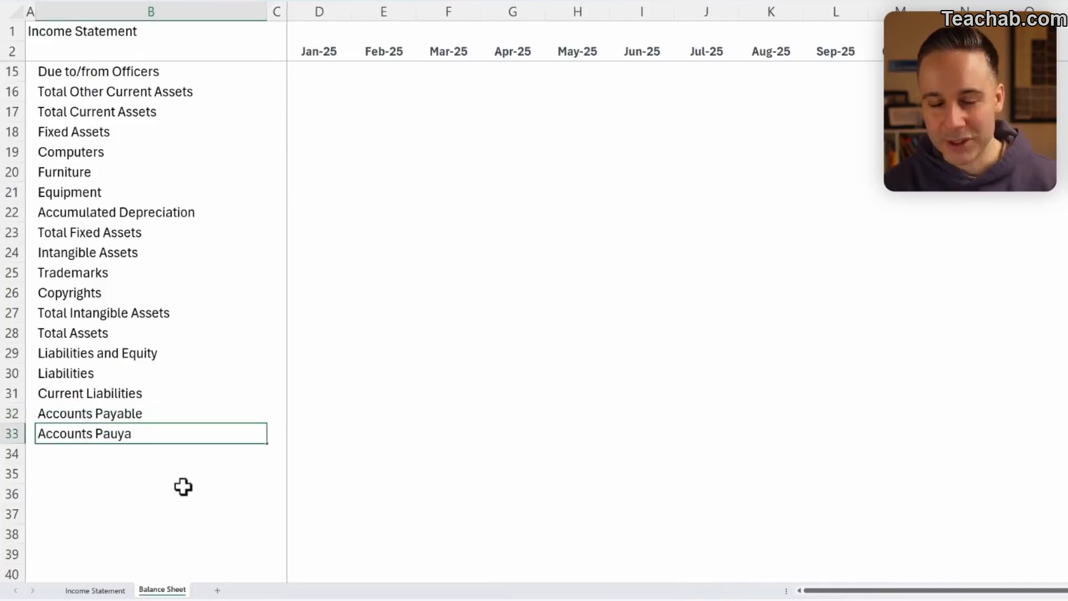
pyautogui.press('Return')
pyautogui.write('Total ')
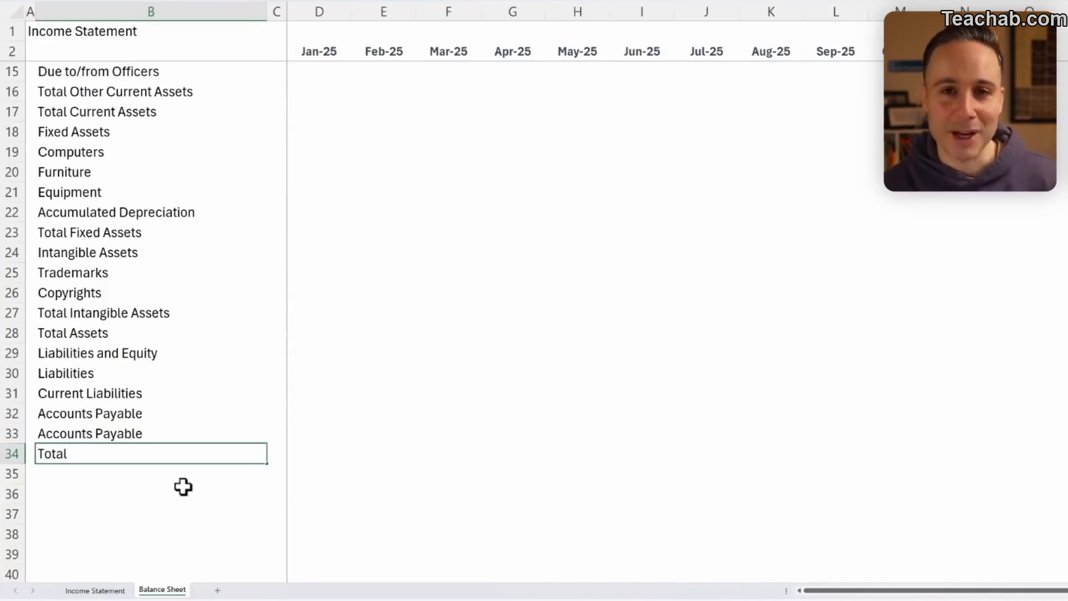
pyautogui.write('Accounts Payable')
pyautogui.press('Return')
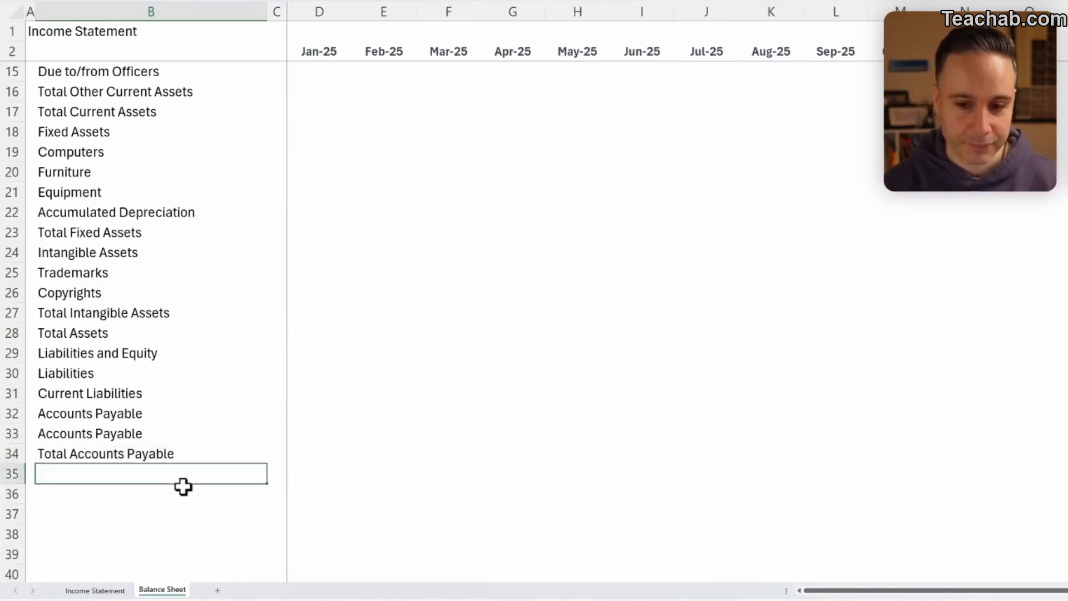
# Enter the labels Other Current Liabilities, Accrued Expenses and Accrued Payroll in cells B35 to B37
pyautogui.write('Other Current Liabilities')
pyautogui.press('Return')
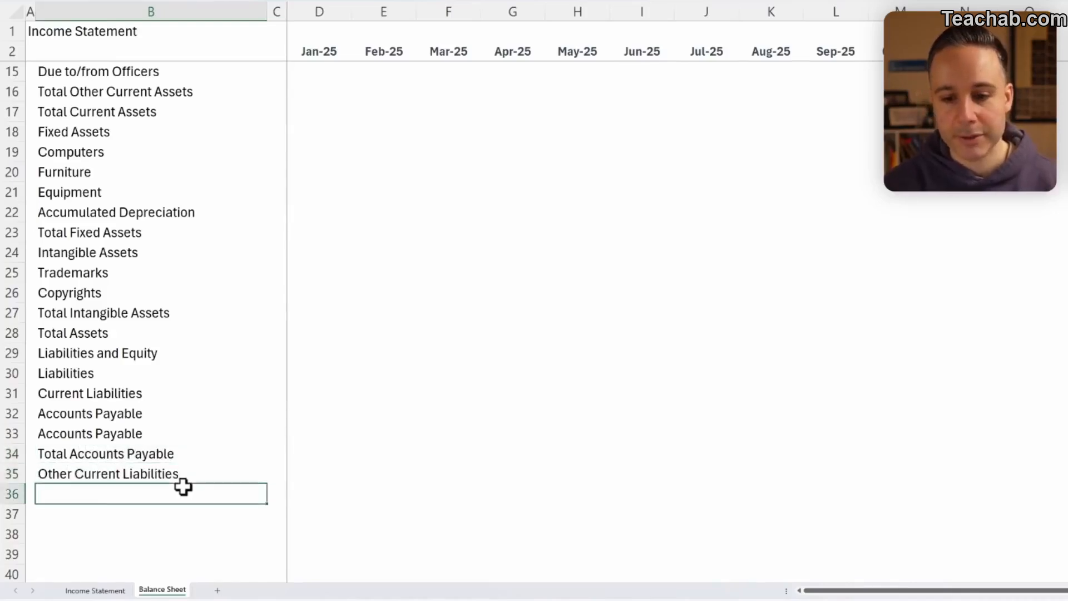
pyautogui.write('Accrued Expenses')
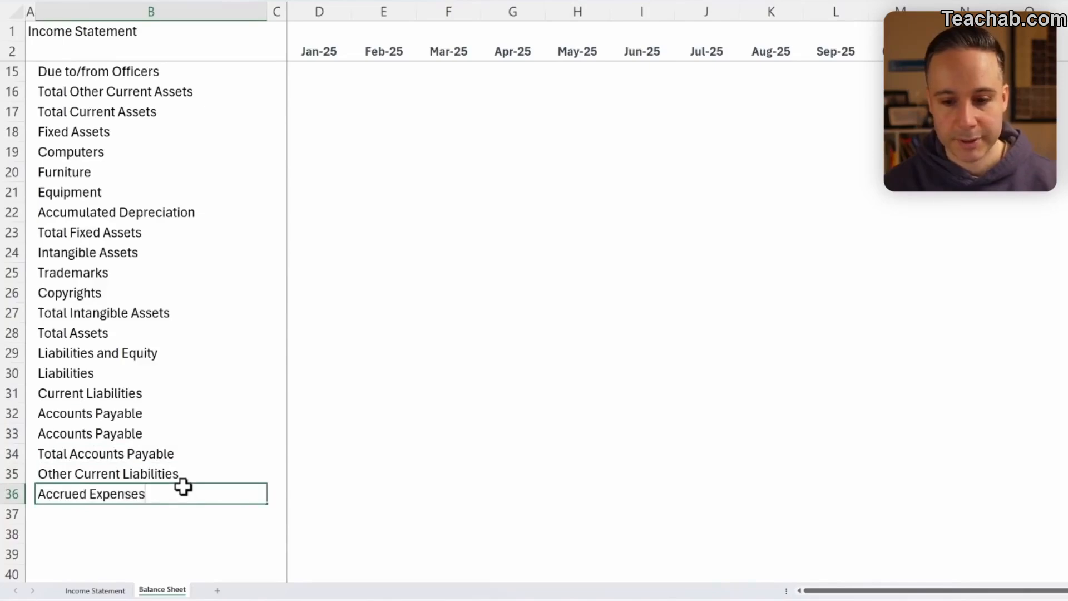
pyautogui.press('Return')
pyautogui.write('Accrued Payroll')
pyautogui.press('Return')
# Enter the labels Deferred Revenue, Sales Tax Payable and Total Other Current Liabilities in cells B38 to B40
pyautogui.write('Deferred Revenue')
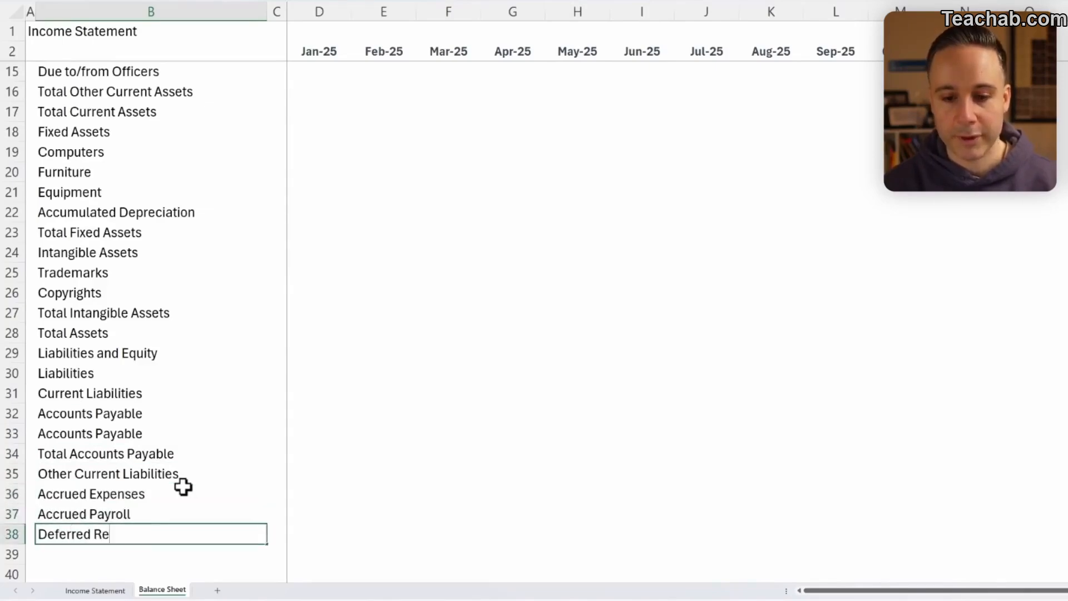
pyautogui.press('Return')
pyautogui.write('Sales Tax Payable')
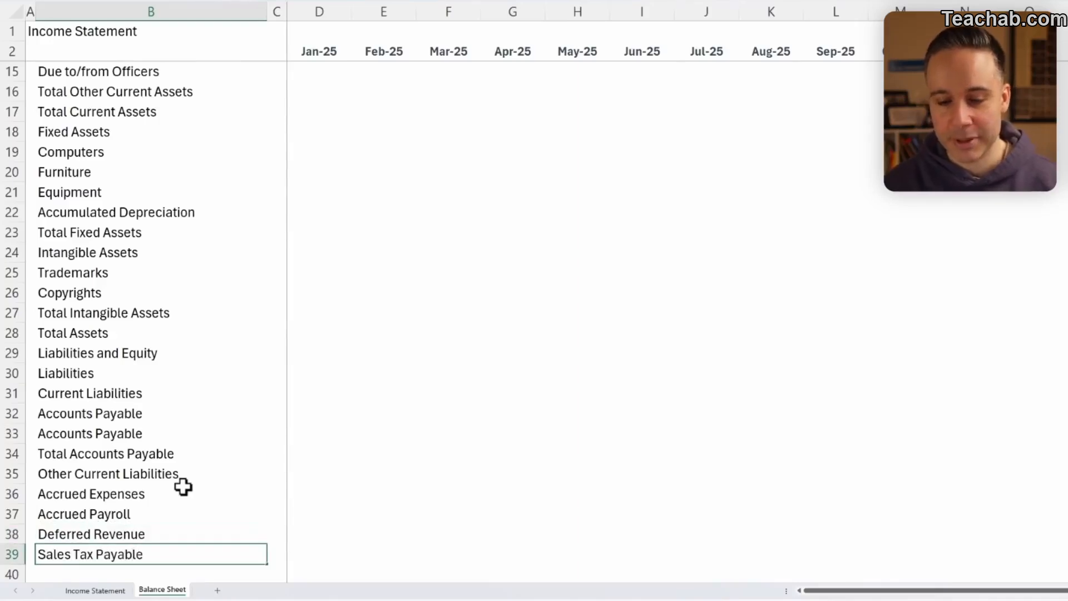
pyautogui.press('Return')
pyautogui.write('Total Ot')
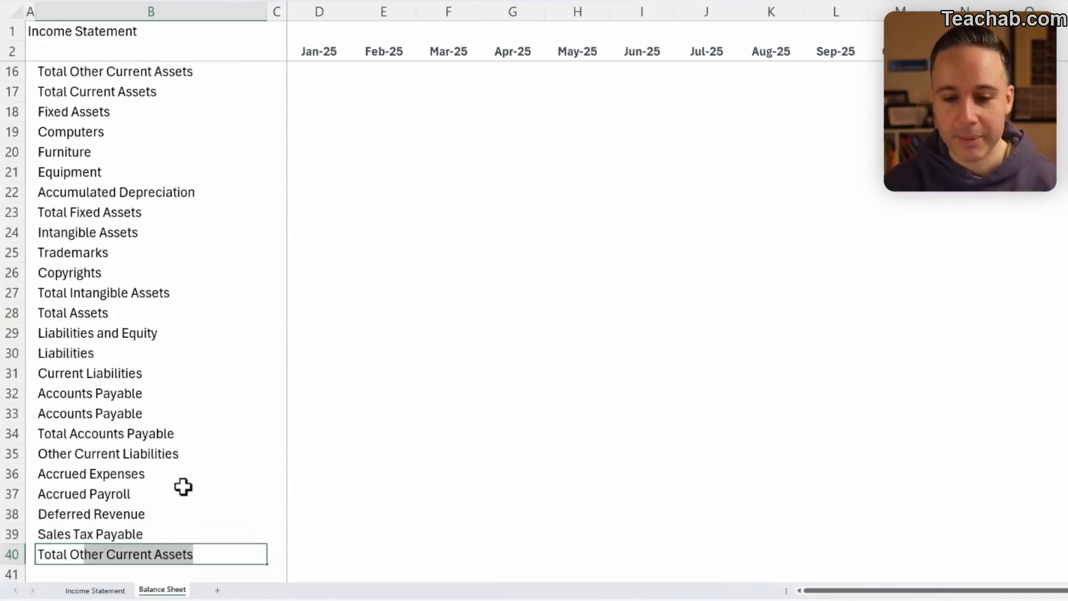
pyautogui.write('her Current L')
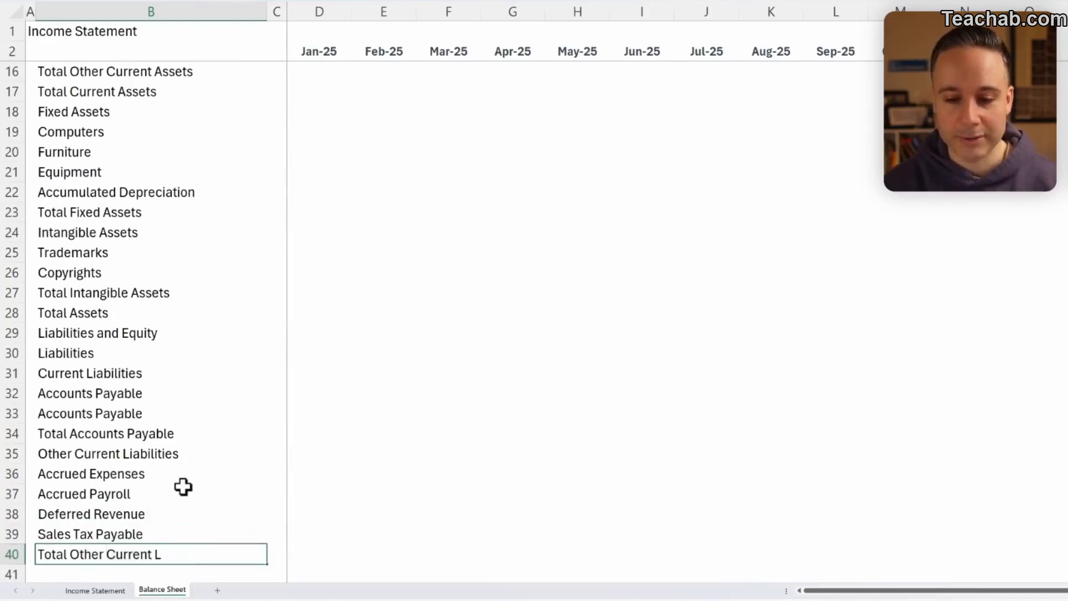
pyautogui.write('iabilities')
pyautogui.press('Return')
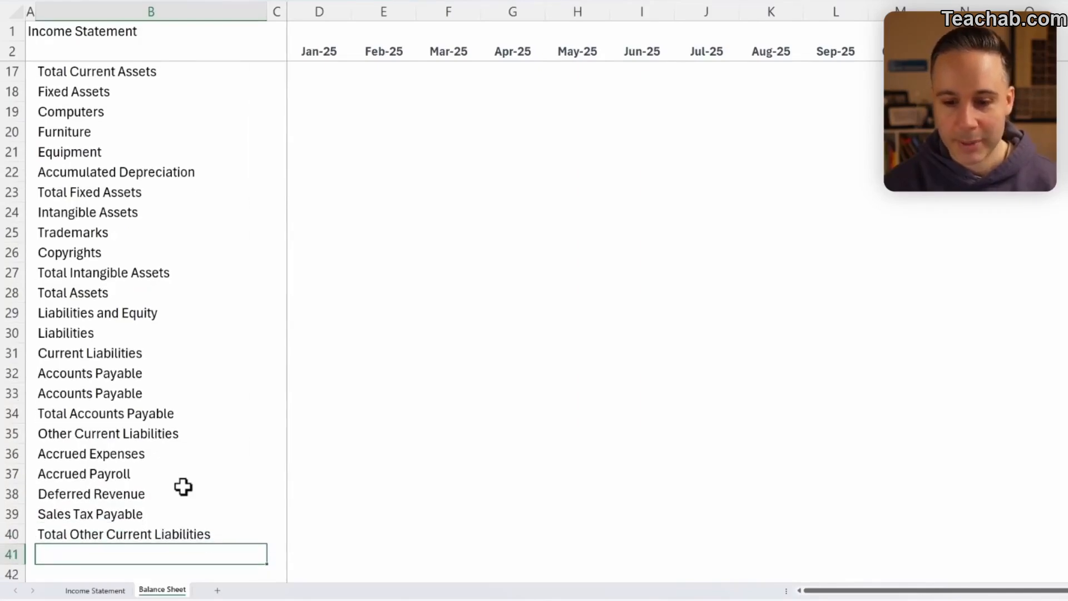
# Enter the Long-Term Liabilities heading in B41 and Convertible Notes in B42
pyautogui.write('Long-Term')
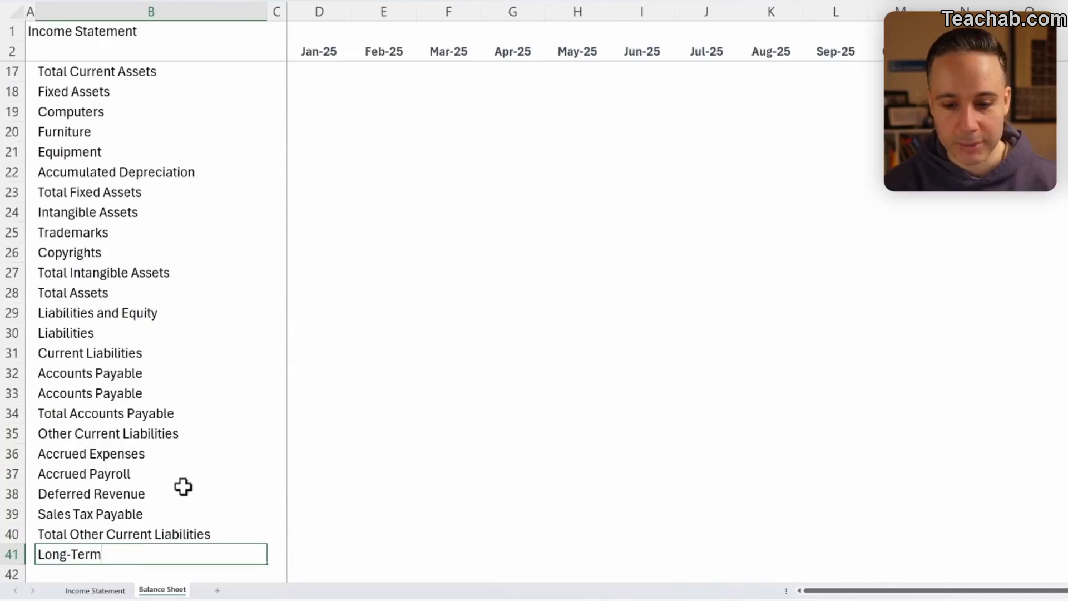
pyautogui.write(' Liabilities')
pyautogui.press('Return')
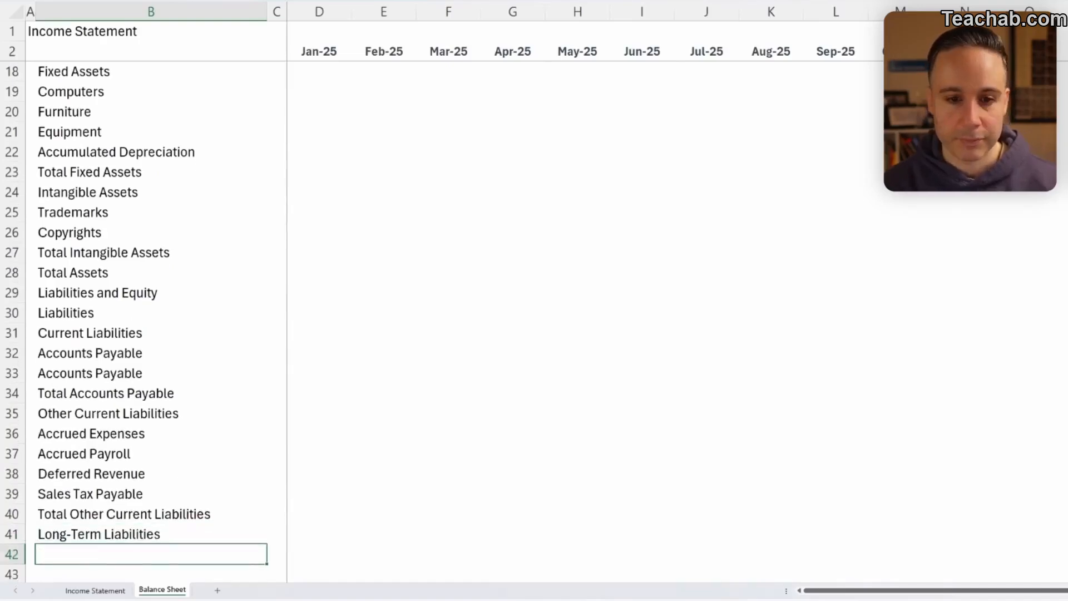
pyautogui.scroll(-5, 74, 278)
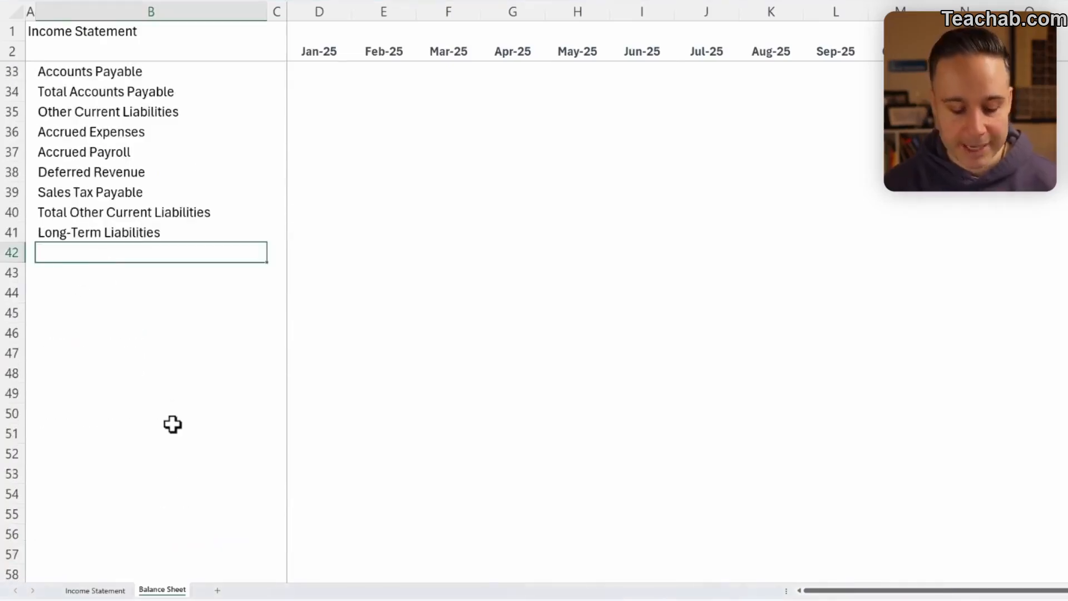
pyautogui.write('Convertible Note')
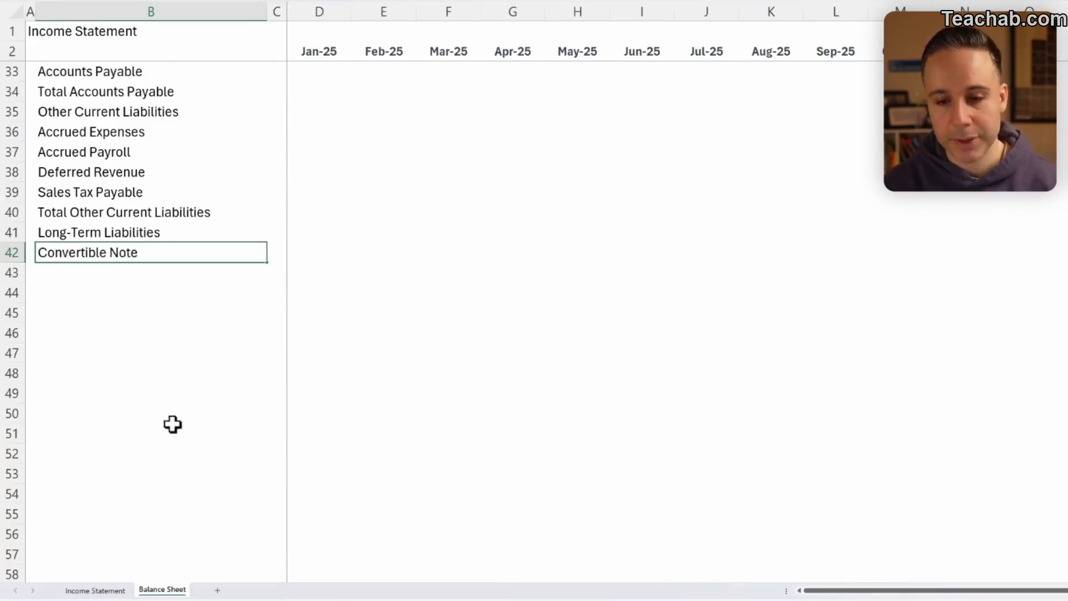
pyautogui.write('s')
pyautogui.press('Return')
# Enter the labels Princical in B43 and Accrued Interest in B44
pyautogui.write('Pricin')
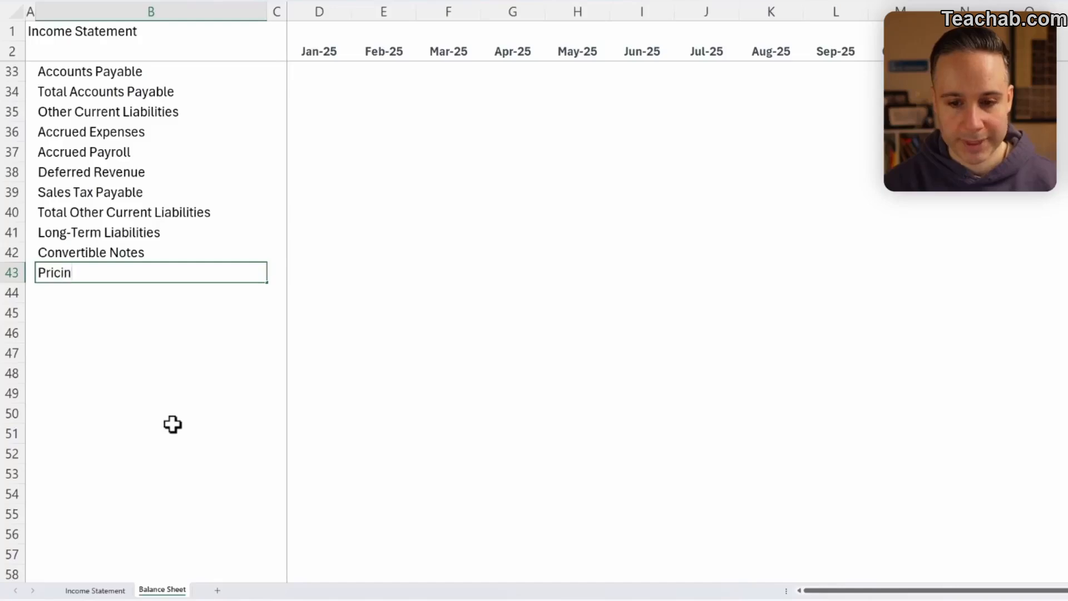
pyautogui.press('BackSpace')
pyautogui.press('BackSpace')
pyautogui.write('incicpl')
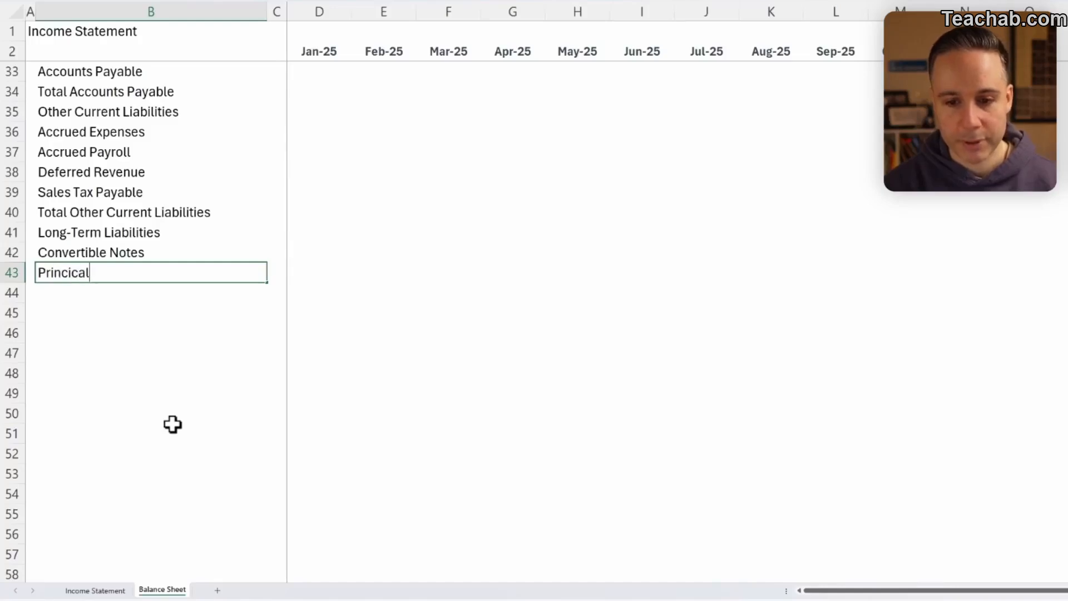
pyautogui.press('Return')
pyautogui.write('Accrued Interest')
pyautogui.press('Return')
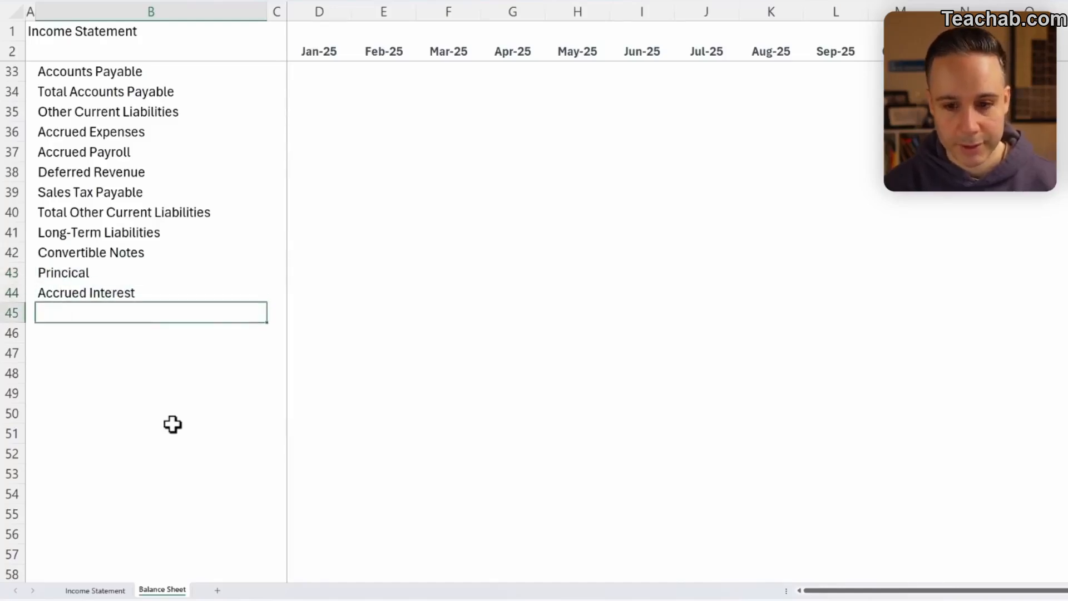
# Enter the labels Total Convertible Notes in B45 and Total Long-Term Liabilities in B46
pyautogui.write('Total Convert')
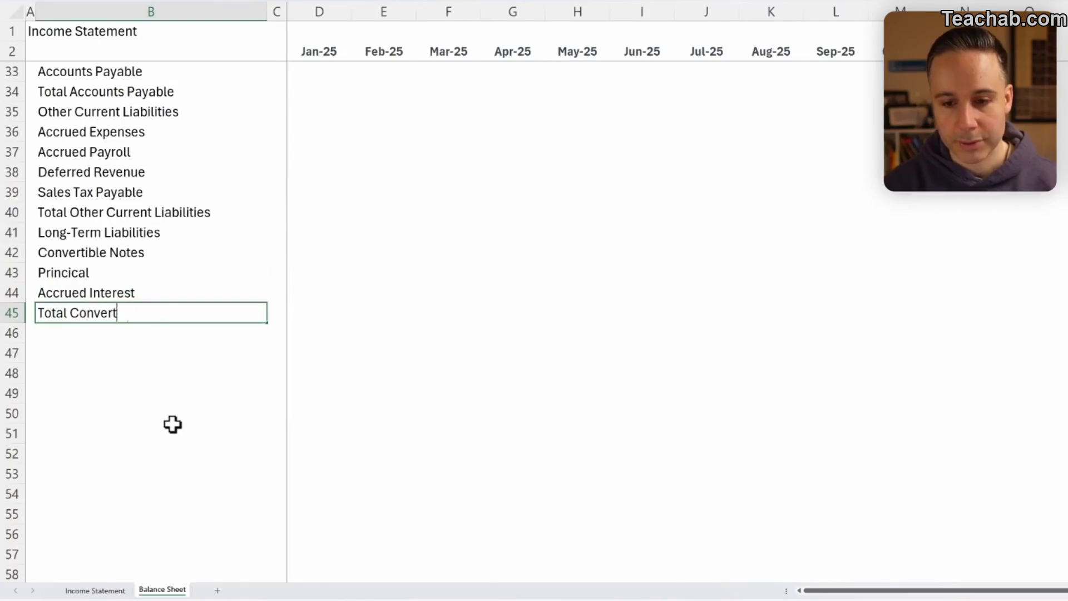
pyautogui.write('ible Notes')
pyautogui.press('Return')
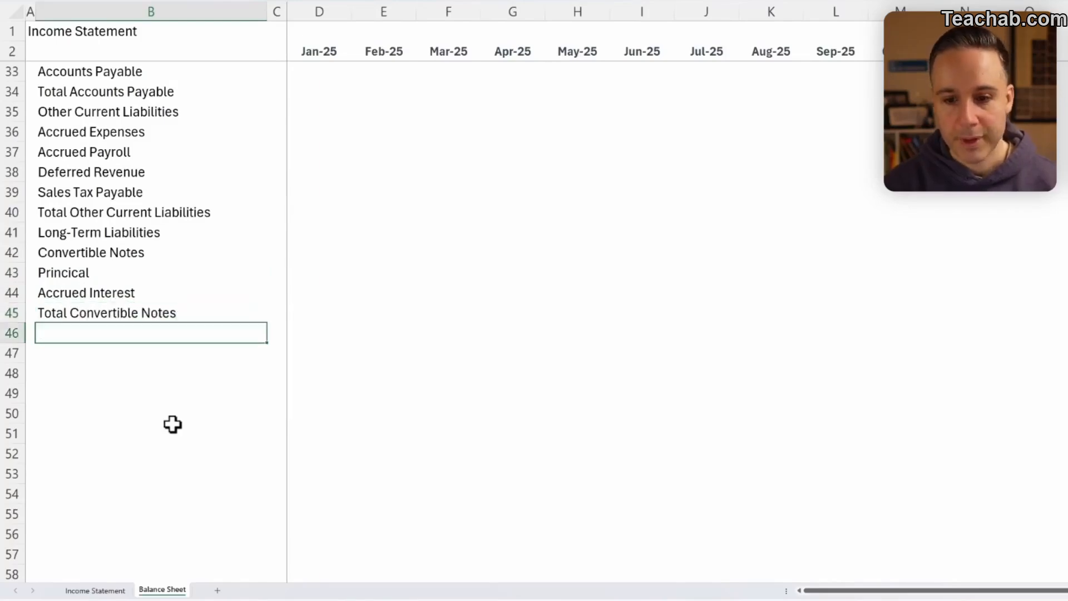
pyautogui.write('Total Lon')
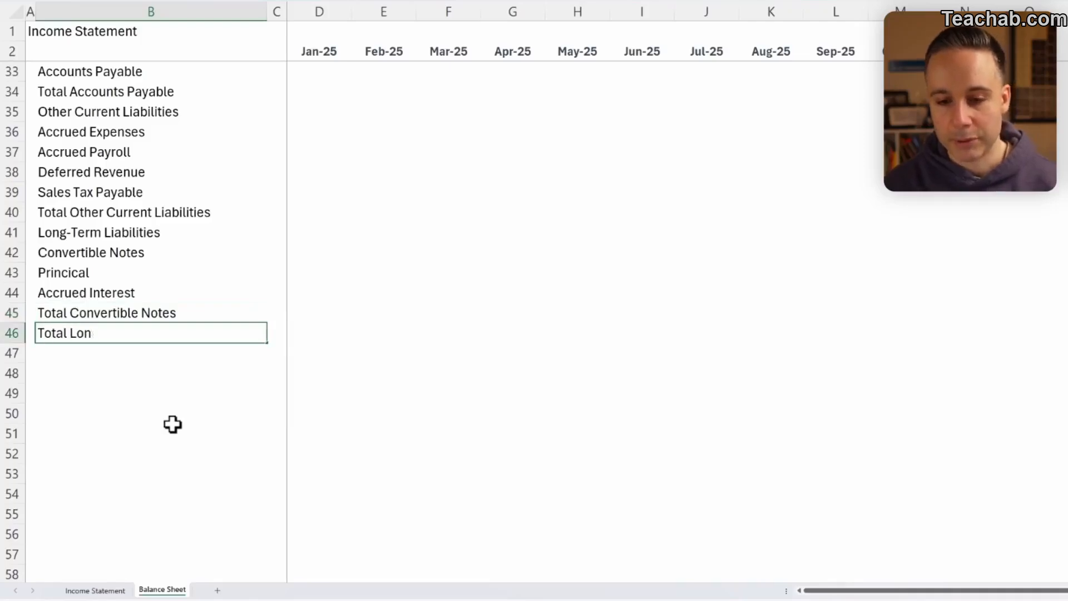
pyautogui.write('g-Term D')
pyautogui.write('iabilities')
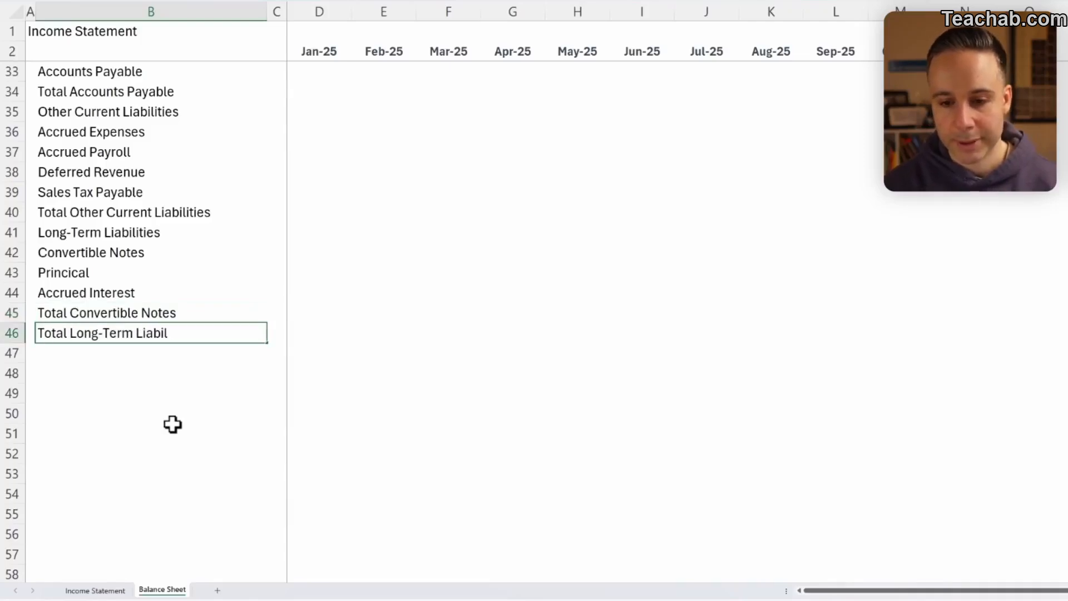
pyautogui.press('Return')
pyautogui.press('Up')
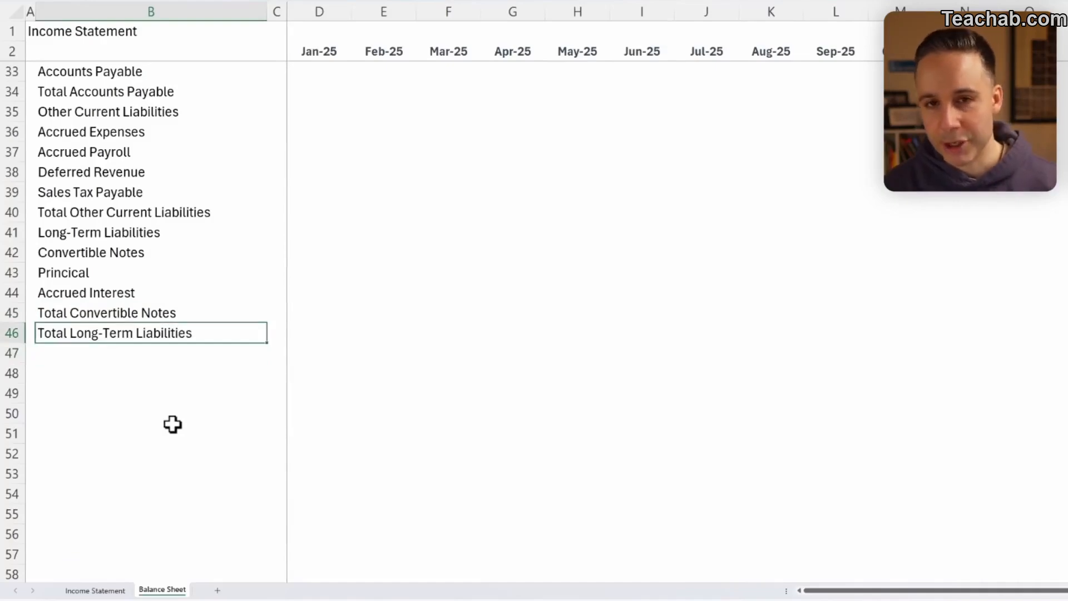
pyautogui.press('Down')
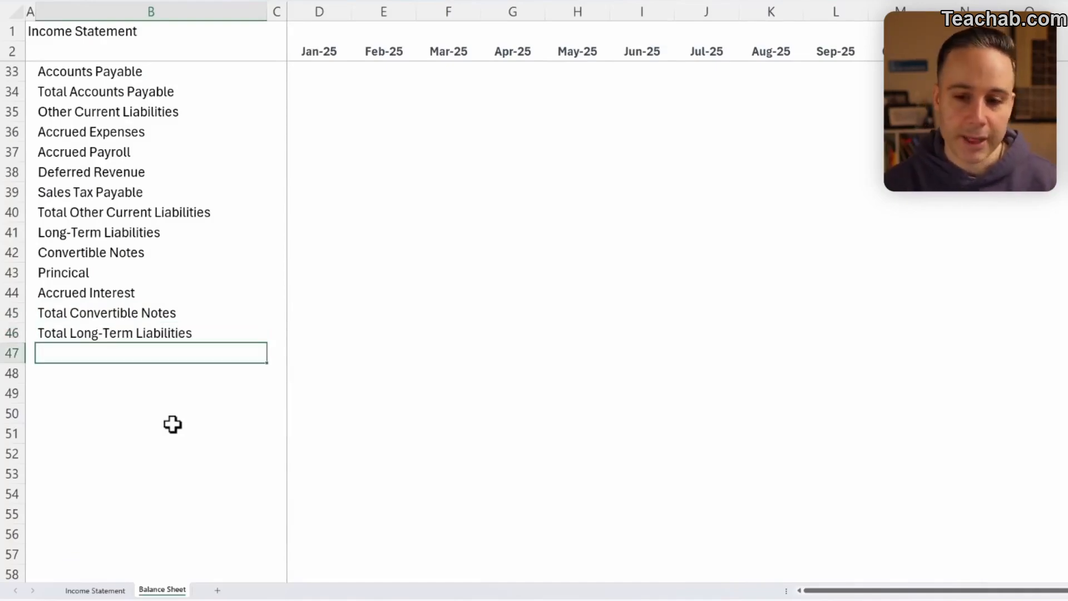
# Enter the labels Total Liabilities, Equity and Common Stock in cells B47 to B49
pyautogui.write('Total Liabilities')
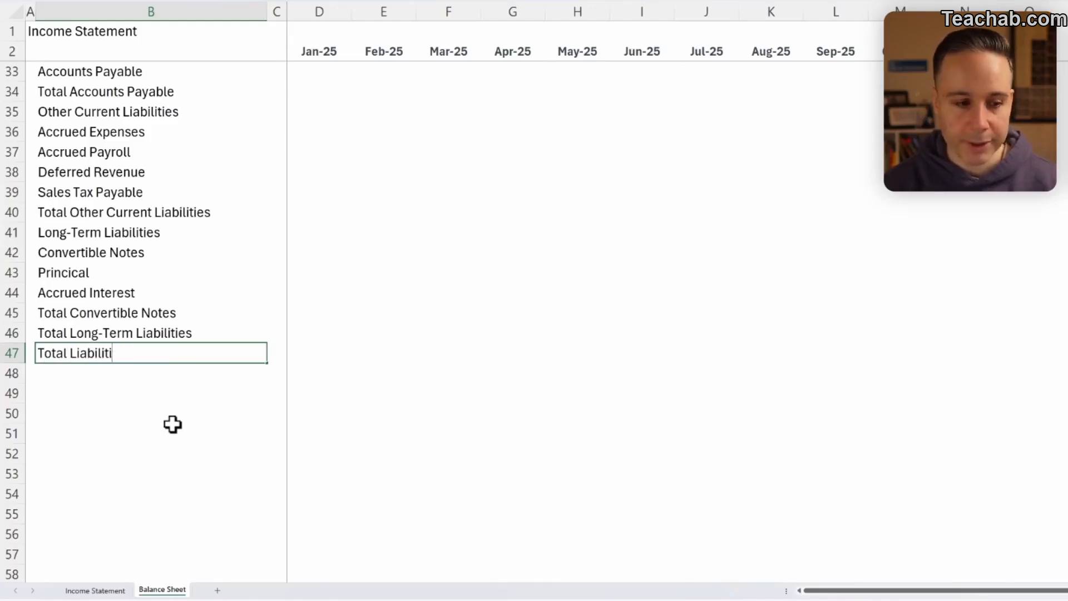
pyautogui.press('Return')
pyautogui.write('Equity')
pyautogui.press('Return')
pyautogui.write('Common')
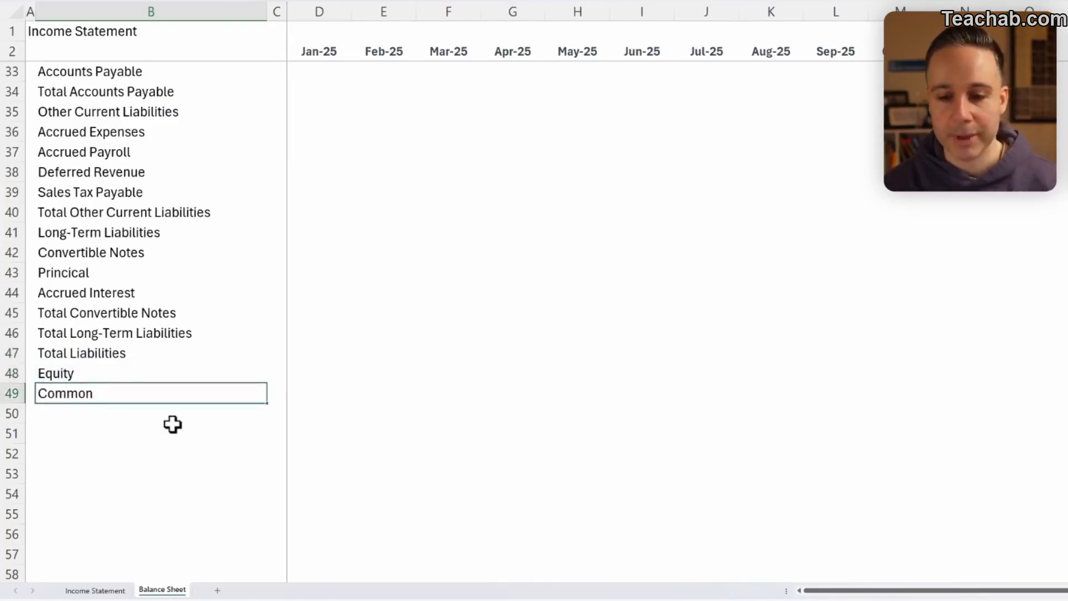
pyautogui.write(' Stock')
pyautogui.press('Return')
# Enter the labels Preferred Stock, Additional Paid in Capital and Retained Earnings in cells B50 to B52
pyautogui.write('Preferre')
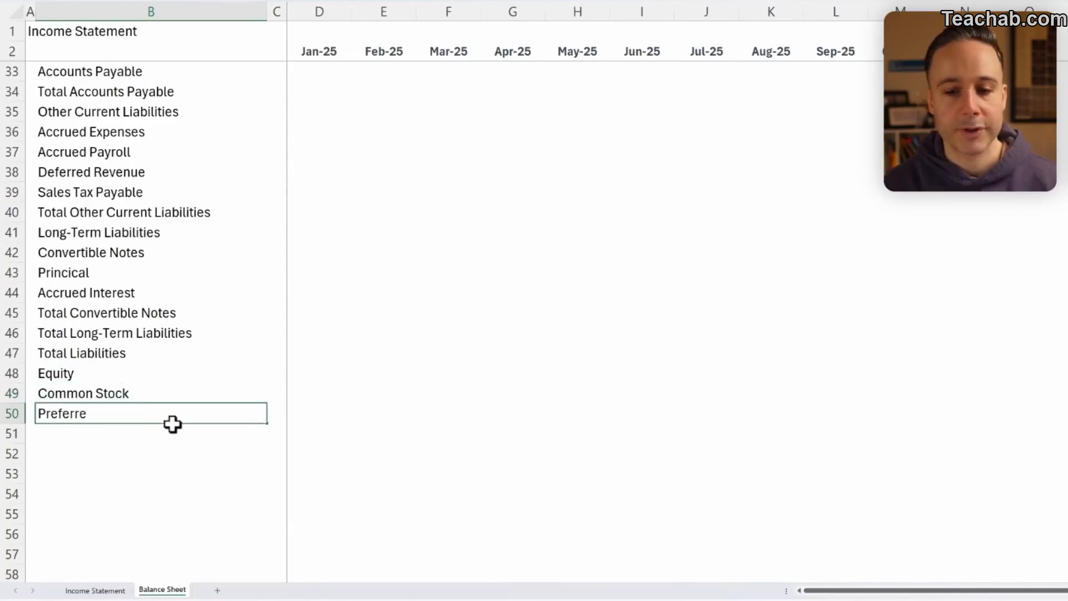
pyautogui.write('d Stock')
pyautogui.press('Return')
pyautogui.write('Additional Paid in Capt')
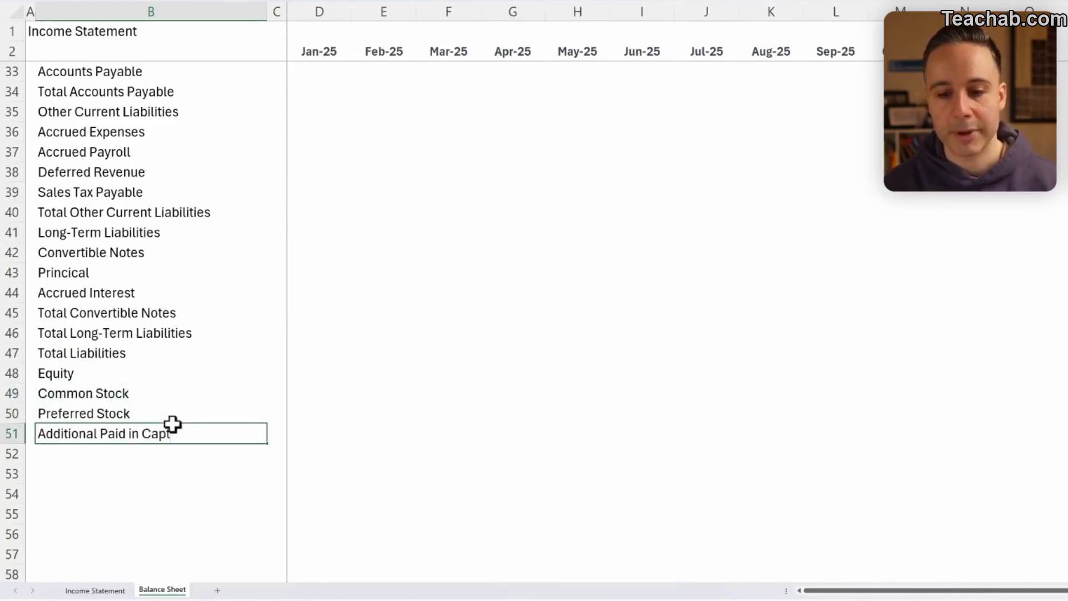
pyautogui.press('Return')
pyautogui.write('Retained Earnings')
pyautogui.press('Return')
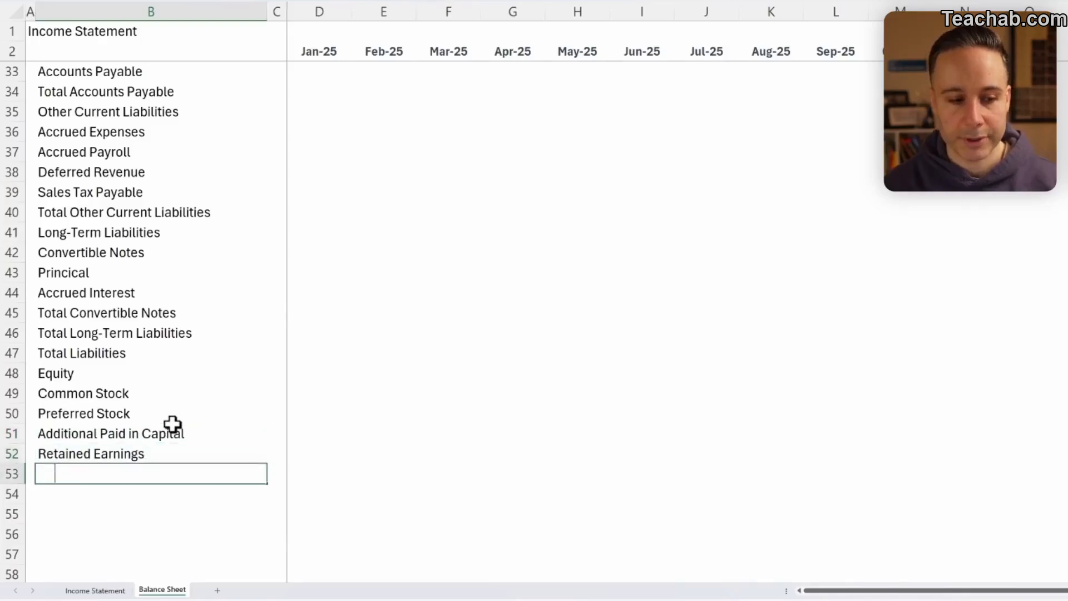
# Enter the labels Net Income, Total Equity and Total Liabilities & Owners Equity in cells B53 to B55
pyautogui.write('Net Income')
pyautogui.press('Return')
pyautogui.write('Total Equity')
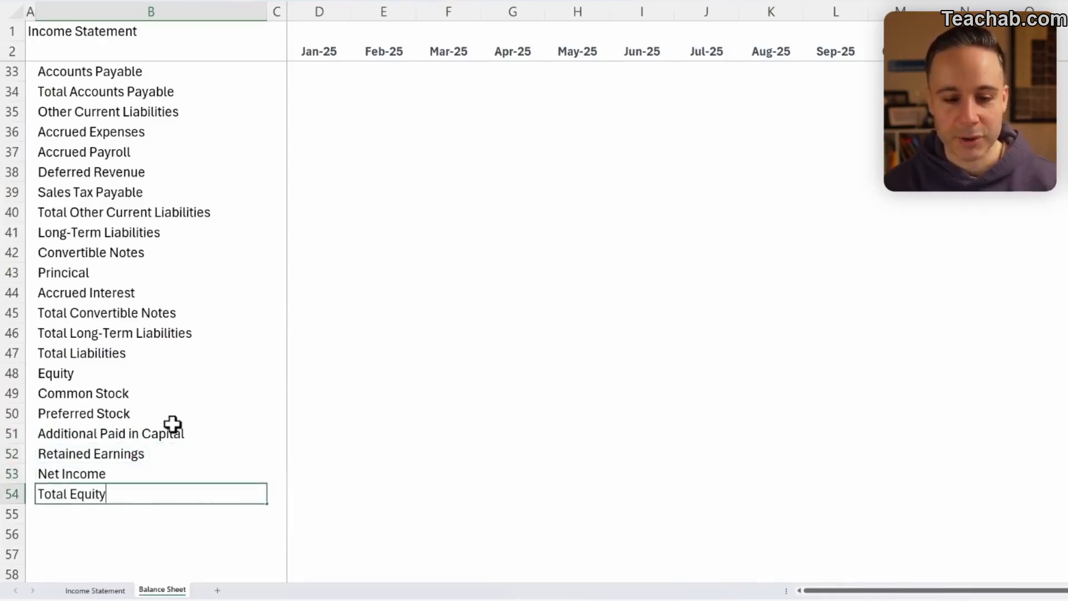
pyautogui.press('Return')
pyautogui.write('Tot')
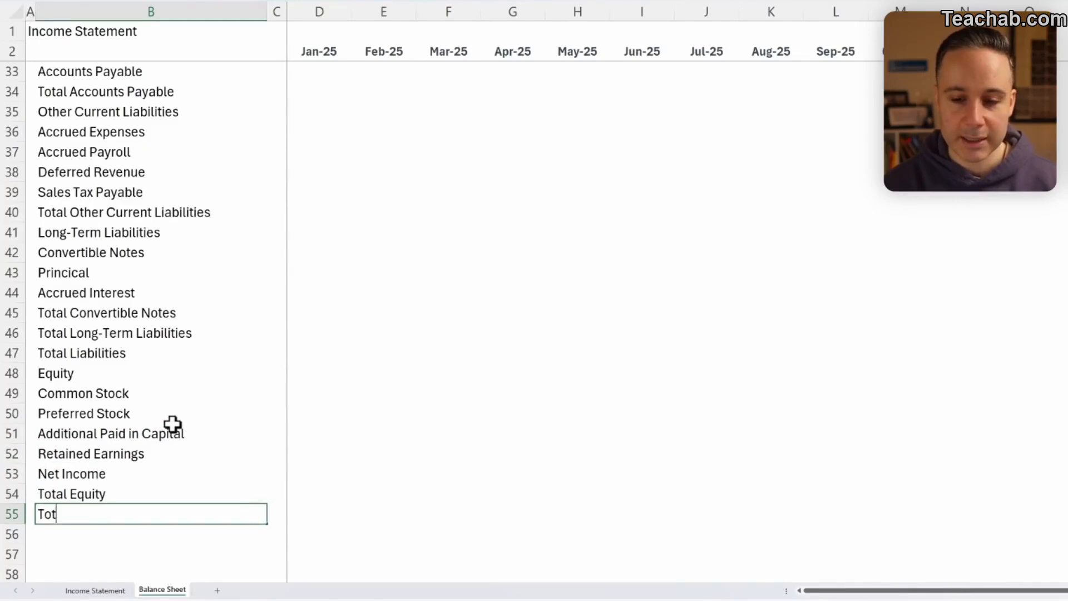
pyautogui.write('al Liabilities')
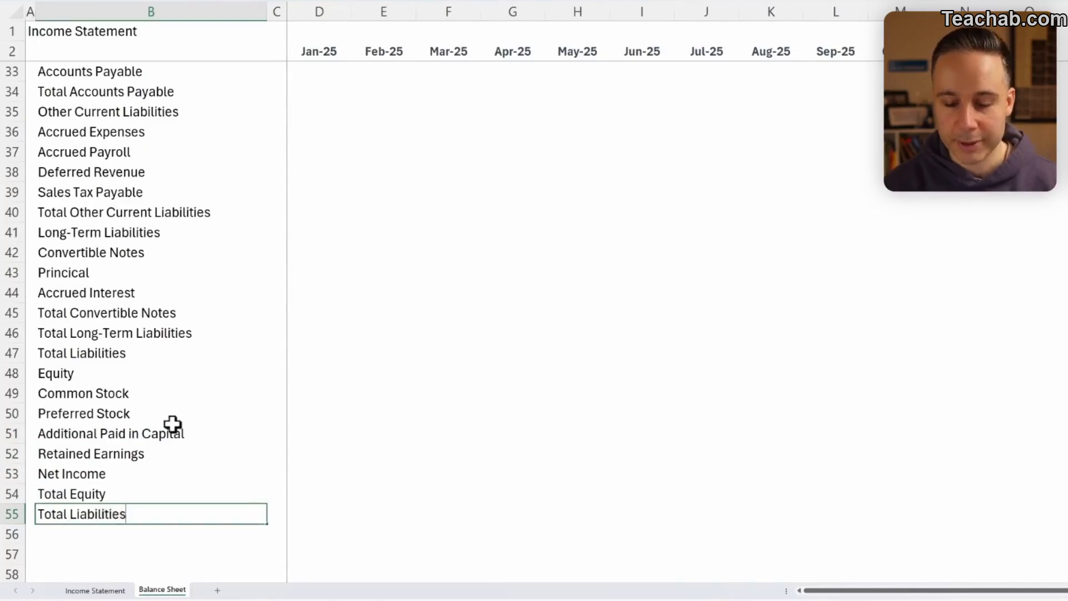
pyautogui.write(' & Owners Equity')
pyautogui.press('Return')
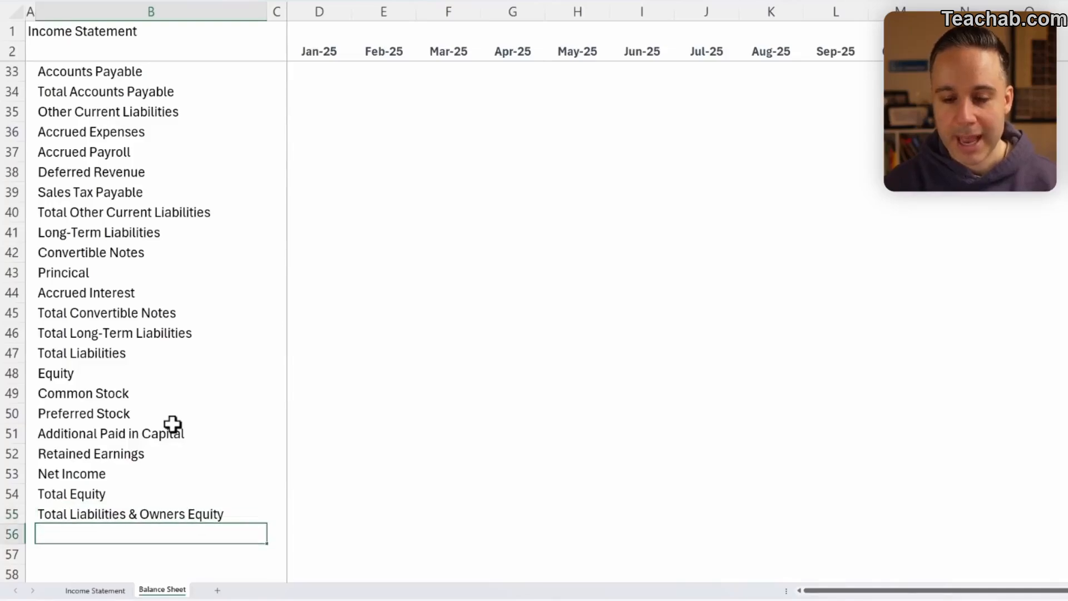
# Enter the label Check in B56, below Total Liabilities & Owners Equity
pyautogui.write('Checking Account')
pyautogui.press('Return')
pyautogui.press('Up')
pyautogui.write('Check')
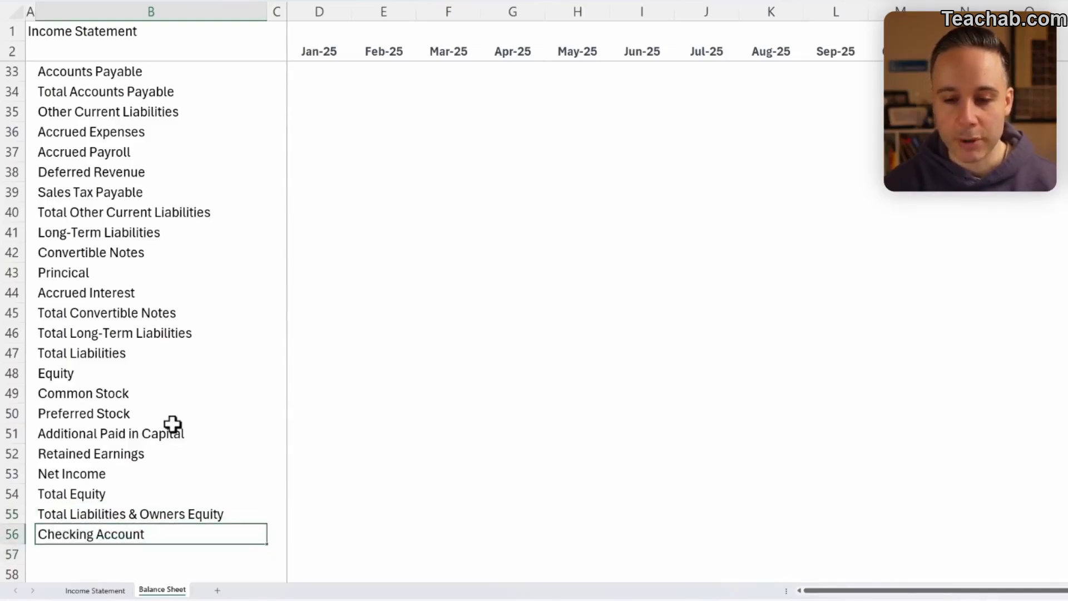
pyautogui.press('Delete')
pyautogui.press('Return')
pyautogui.press('Up')
# Remove the indent from the Current Assets label in B4
pyautogui.scroll(10, 230, 434)
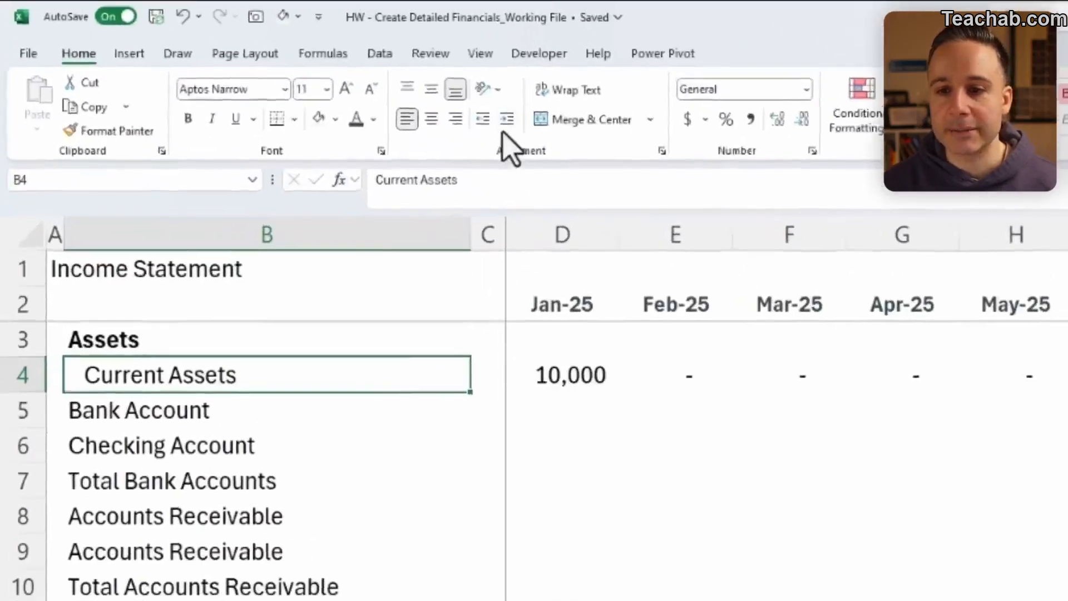
pyautogui.click(484, 120)
# Move the monthly values from the Current Assets row 4 down to the Checking Account row 6
pyautogui.click(576, 383)
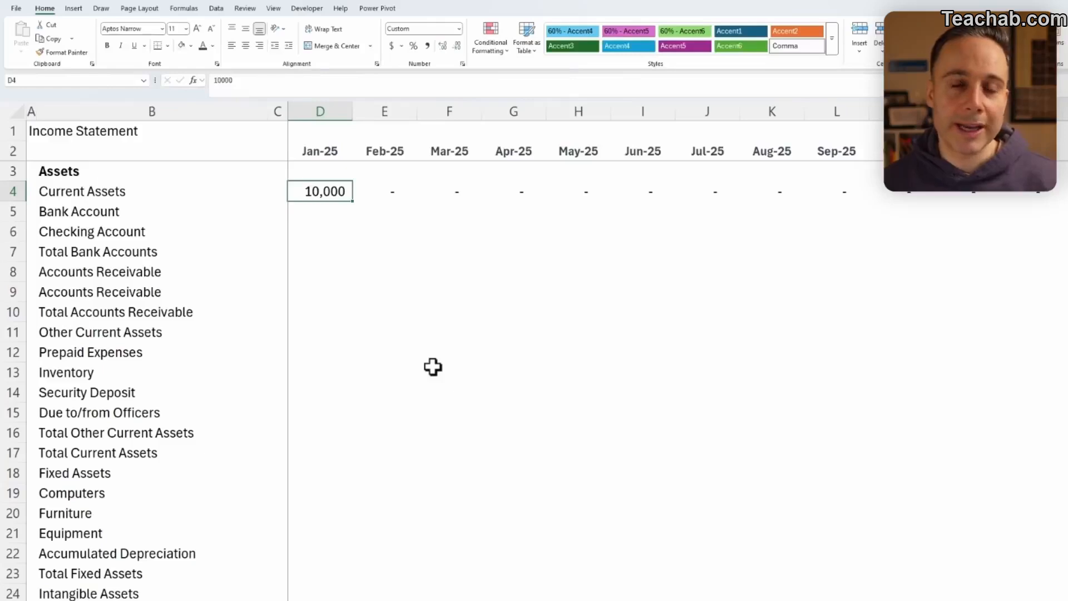
pyautogui.hotkey('ctrl', 'shift', 'Right')
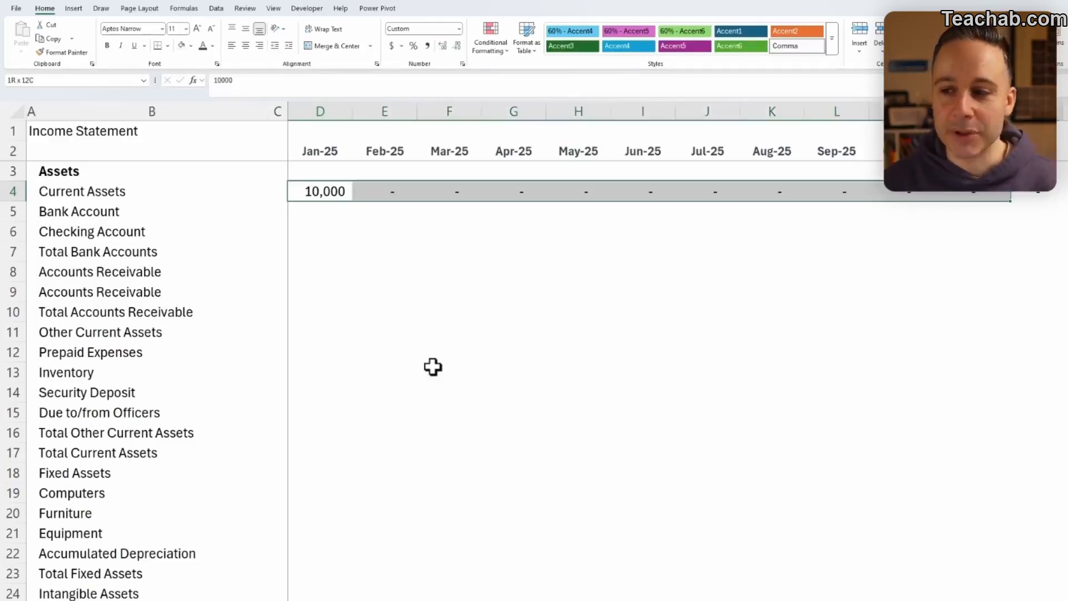
pyautogui.hotkey('ctrl', 'x')
pyautogui.press('Down')
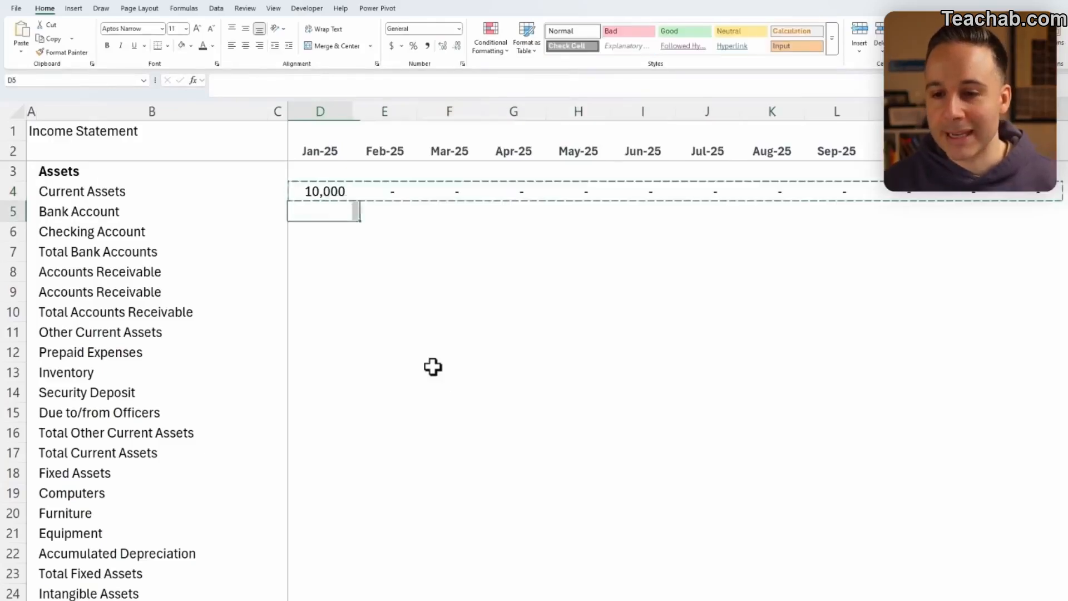
pyautogui.hotkey('ctrl', 'v')
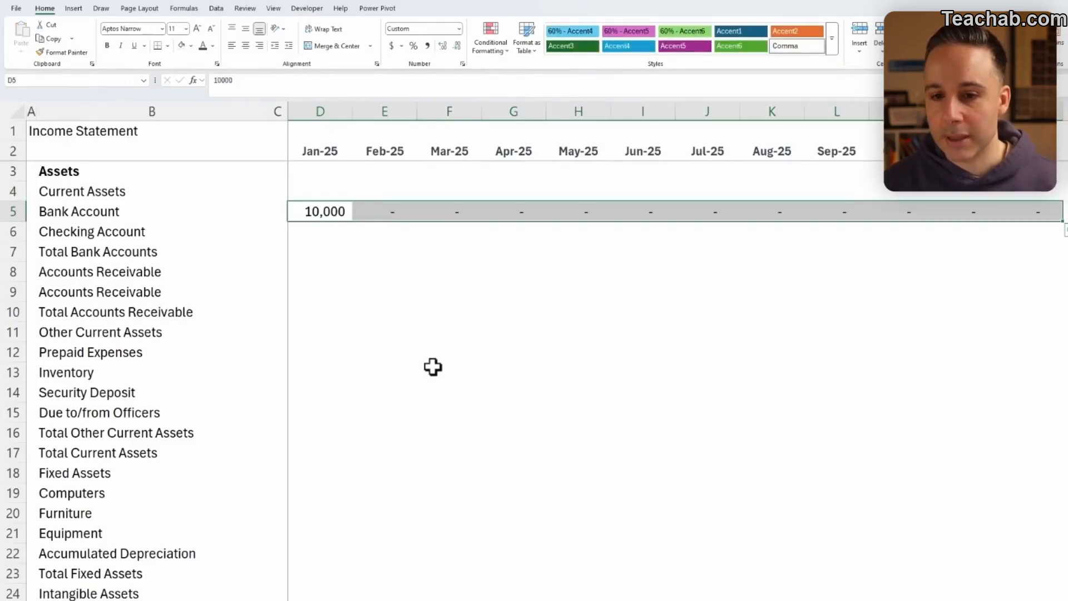
pyautogui.hotkey('ctrl', 'x')
pyautogui.press('Down')
pyautogui.hotkey('ctrl', 'v')
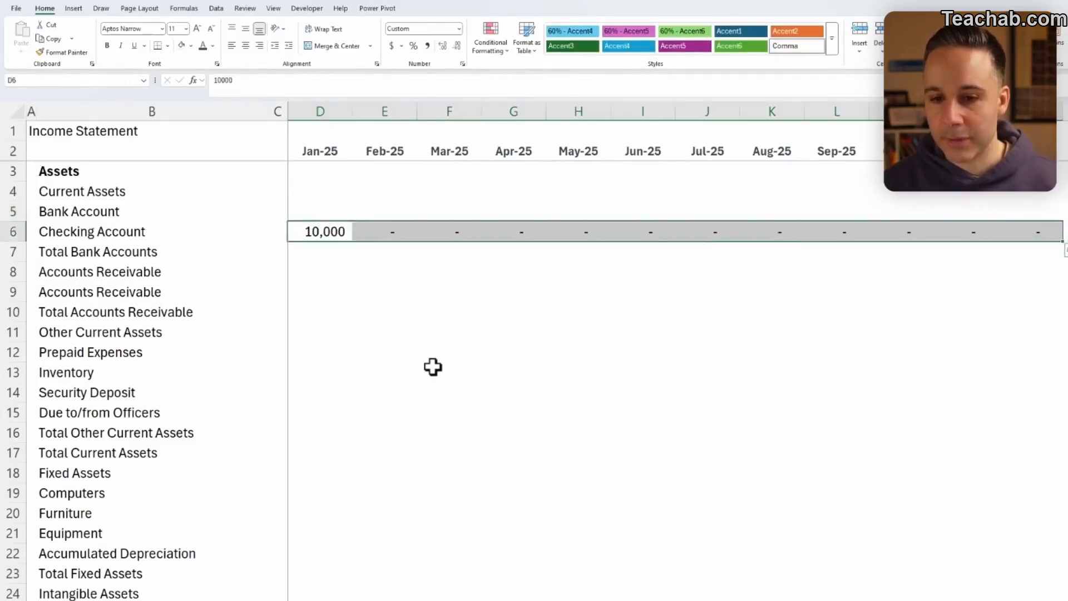
# Copy the Checking Account row's monthly values into the Accounts Receivable row 9
pyautogui.hotkey('ctrl', 'c')
pyautogui.press('Down')
pyautogui.press('Down')
pyautogui.press('Down')
pyautogui.hotkey('ctrl', 'v')
# Paste the copied monthly values into rows 12 to 15, from Prepaid Expenses through Due to/from Officers
pyautogui.press('Down')
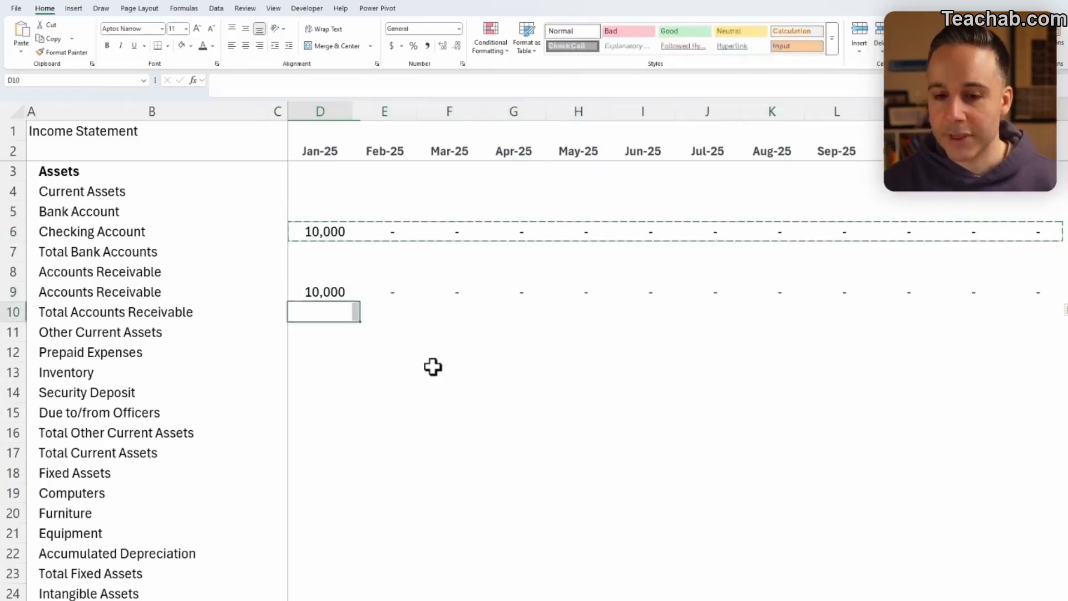
pyautogui.press('Down')
pyautogui.press('Down')
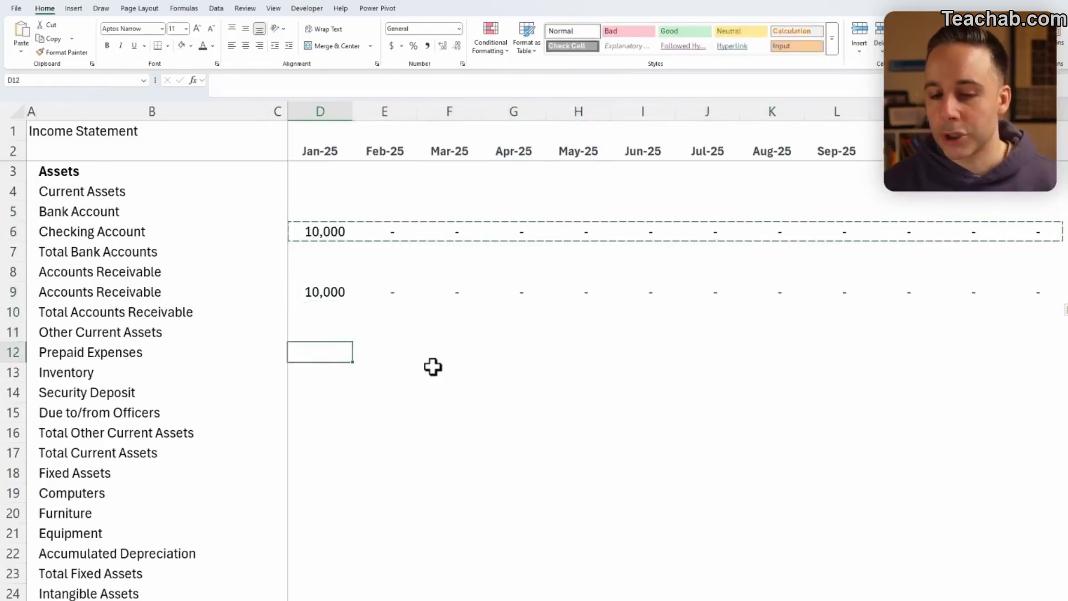
pyautogui.hotkey('shift', 'Down')
pyautogui.hotkey('shift', 'Down')
pyautogui.hotkey('shift', 'Down')
pyautogui.hotkey('ctrl', 'v')
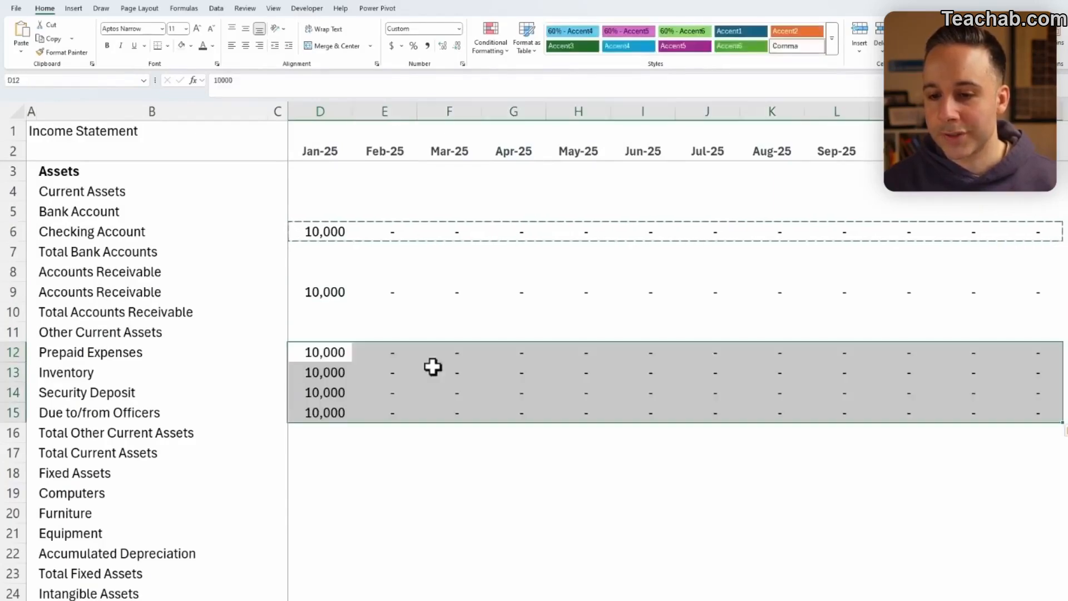
# Paste the copied monthly values into the fixed asset rows 19 to 22, from Computers through Accumulated Depreciation
pyautogui.press('Down')
pyautogui.press('Down')
pyautogui.press('Down')
pyautogui.press('Down')
pyautogui.press('Down')
pyautogui.press('Down')
pyautogui.press('Down')
pyautogui.hotkey('shift', 'Down')
pyautogui.hotkey('shift', 'Down')
pyautogui.hotkey('shift', 'Down')
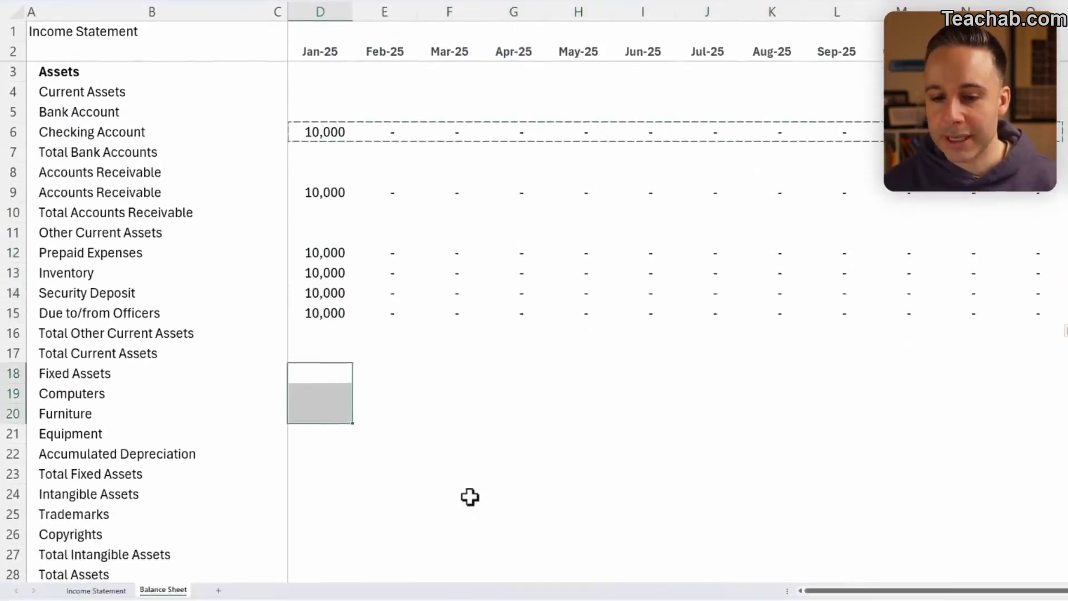
pyautogui.hotkey('ctrl', 'v')
# Paste the copied monthly values into the Trademarks and Copyrights rows 25 and 26
pyautogui.press('Down')
pyautogui.press('Down')
pyautogui.press('Down')
pyautogui.press('Down')
pyautogui.press('Down')
pyautogui.press('Down')
pyautogui.press('Down')
pyautogui.press('Up')
pyautogui.hotkey('shift', 'Down')
pyautogui.hotkey('ctrl', 'v')
# Paste the copied monthly values into the Accounts Payable row 33
pyautogui.scroll(-6, 408, 572)
pyautogui.press('Down')
pyautogui.press('Down')
pyautogui.press('Down')
pyautogui.press('Down')
pyautogui.press('Down')
pyautogui.press('Down')
pyautogui.press('Down')
pyautogui.press('Down')
pyautogui.hotkey('ctrl', 'v')
# Paste the copied monthly values into rows 36 to 39, from Accrued Expenses through Sales Tax Payable
pyautogui.press('Down')
pyautogui.press('Down')
pyautogui.press('Down')
pyautogui.hotkey('shift', 'Down')
pyautogui.hotkey('shift', 'Down')
pyautogui.hotkey('shift', 'Down')
pyautogui.hotkey('ctrl', 'v')
# Paste the copied monthly values into rows 41 to 44, from Long-Term Liabilities through Accrued Interest
pyautogui.press('Down')
pyautogui.press('Down')
pyautogui.press('Down')
pyautogui.press('Down')
pyautogui.press('Down')
pyautogui.hotkey('shift', 'Down')
pyautogui.hotkey('ctrl', 'v')
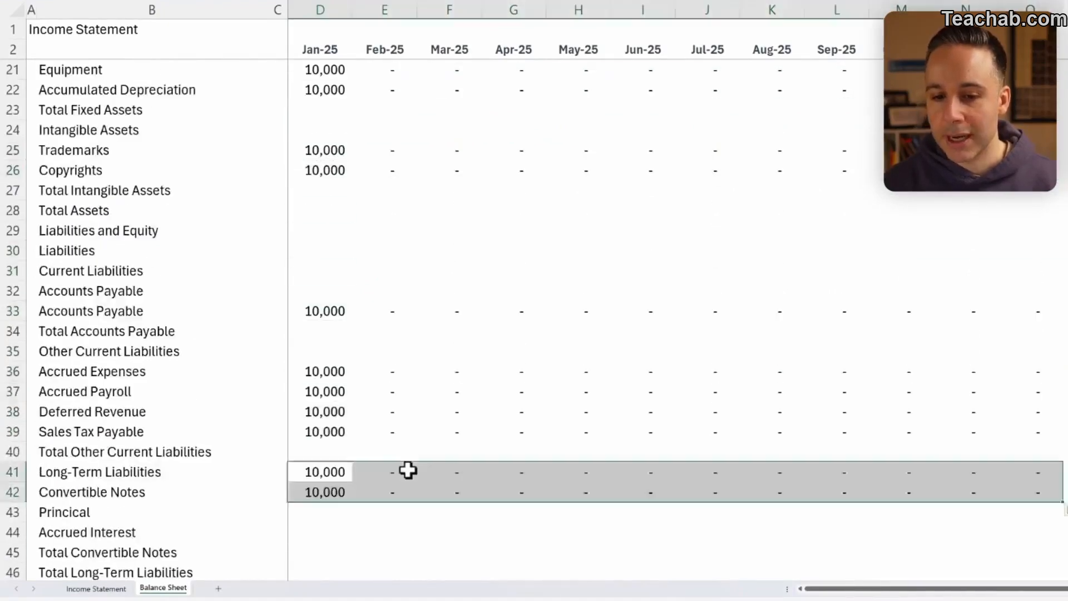
pyautogui.press('Down')
pyautogui.press('Down')
pyautogui.hotkey('shift', 'Down')
pyautogui.hotkey('ctrl', 'v')
# Paste the copied monthly values into the equity rows 49 to 53, from Common Stock through Net Income
pyautogui.press('Down')
pyautogui.press('Down')
pyautogui.press('Down')
pyautogui.press('Down')
pyautogui.press('Down')
pyautogui.scroll(-2, 407, 470)
pyautogui.press('Down')
pyautogui.hotkey('shift', 'Down')
pyautogui.hotkey('shift', 'Down')
pyautogui.hotkey('shift', 'Down')
pyautogui.hotkey('shift', 'Down')
pyautogui.hotkey('ctrl', 'v')
# Replace the Jan-25 values in rows 6 to 53 with a copy of the Feb-25 column's values
pyautogui.scroll(-1, 407, 470)
pyautogui.scroll(9, 407, 470)
pyautogui.click(384, 190)
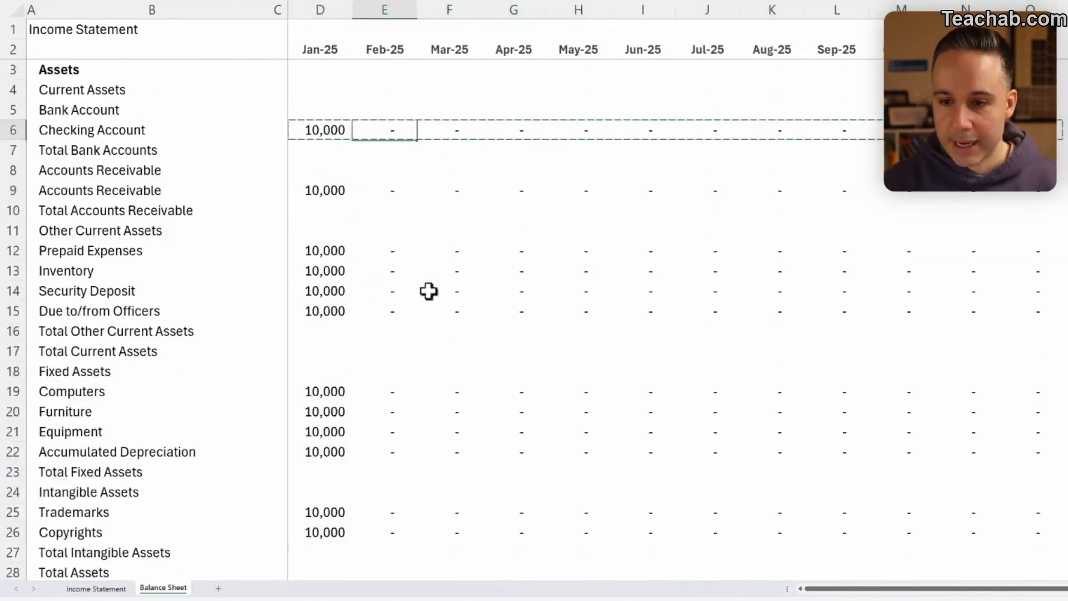
pyautogui.scroll(-13, 429, 291)
pyautogui.keyDown('shift'); pyautogui.click(394, 293); pyautogui.keyUp('shift')
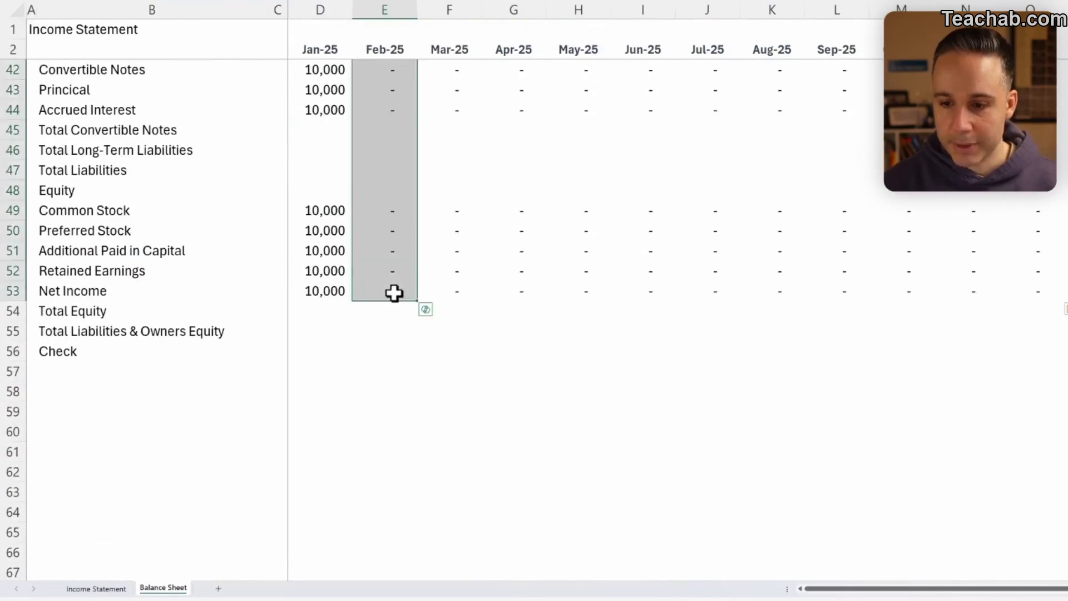
pyautogui.hotkey('shift', 'Left')
pyautogui.hotkey('ctrl', 'v')
pyautogui.scroll(13, 394, 293)
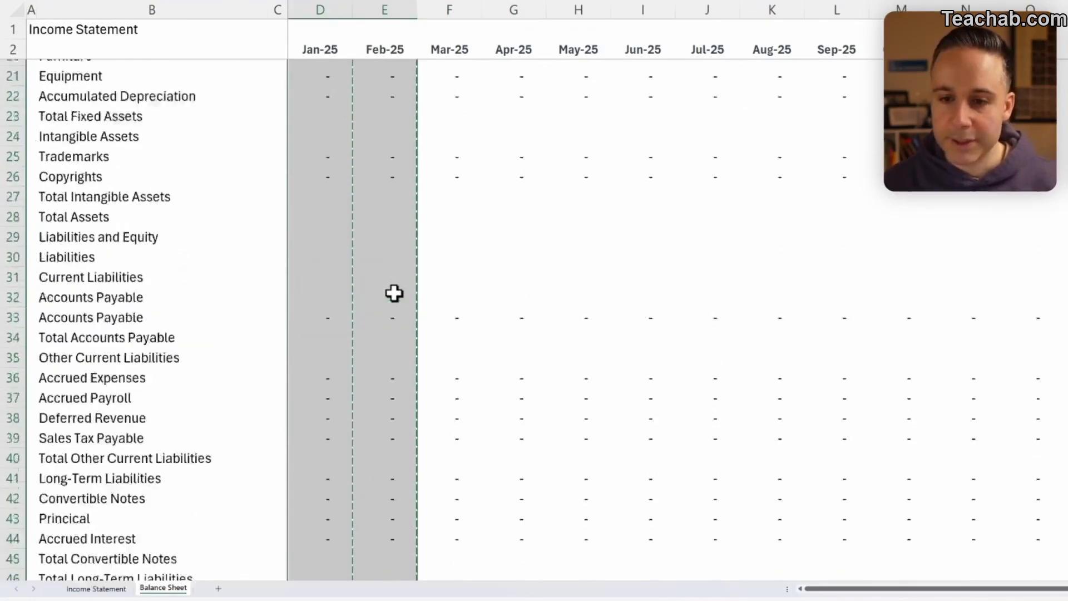
# Indent the labels from Current Assets through Total Intangible Assets, rows 4 to 27, by one level
pyautogui.click(424, 191)
pyautogui.click(47, 89)
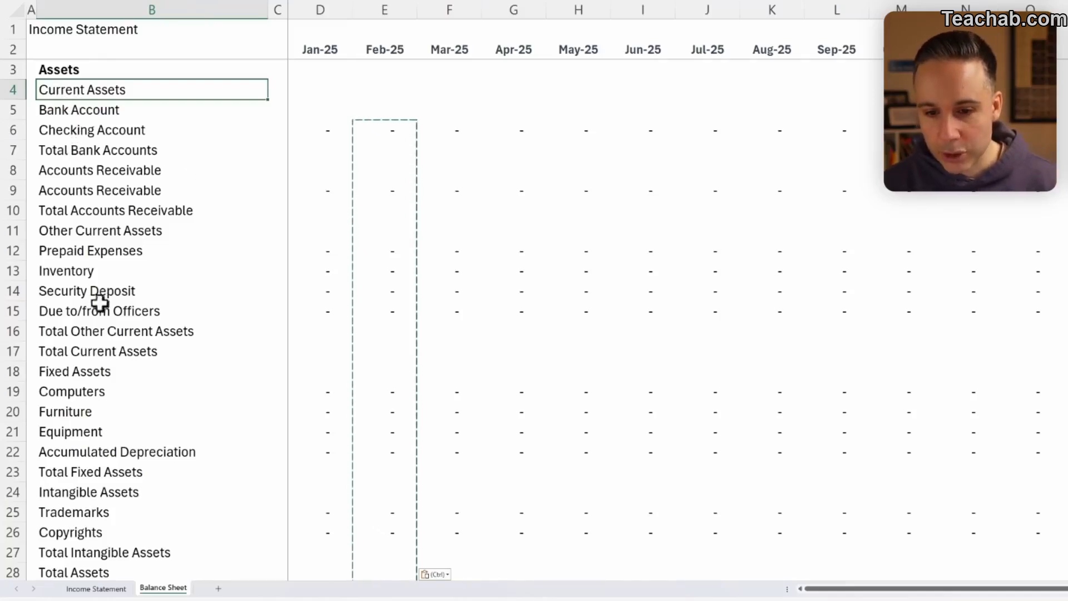
pyautogui.keyDown('shift'); pyautogui.click(106, 331); pyautogui.keyUp('shift')
pyautogui.keyDown('shift'); pyautogui.click(106, 353); pyautogui.keyUp('shift')
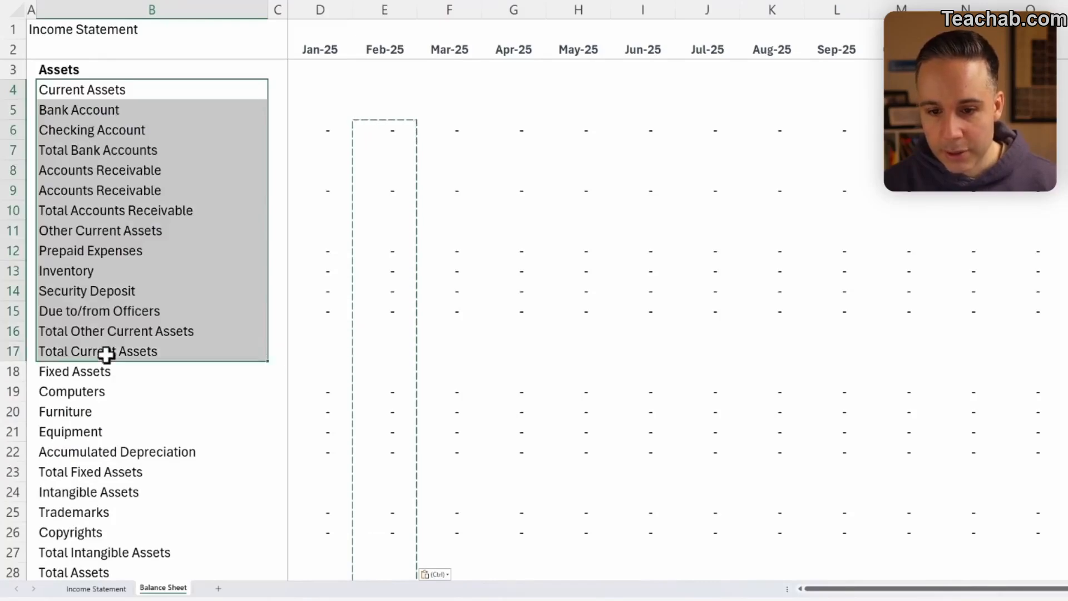
pyautogui.scroll(-3, 106, 353)
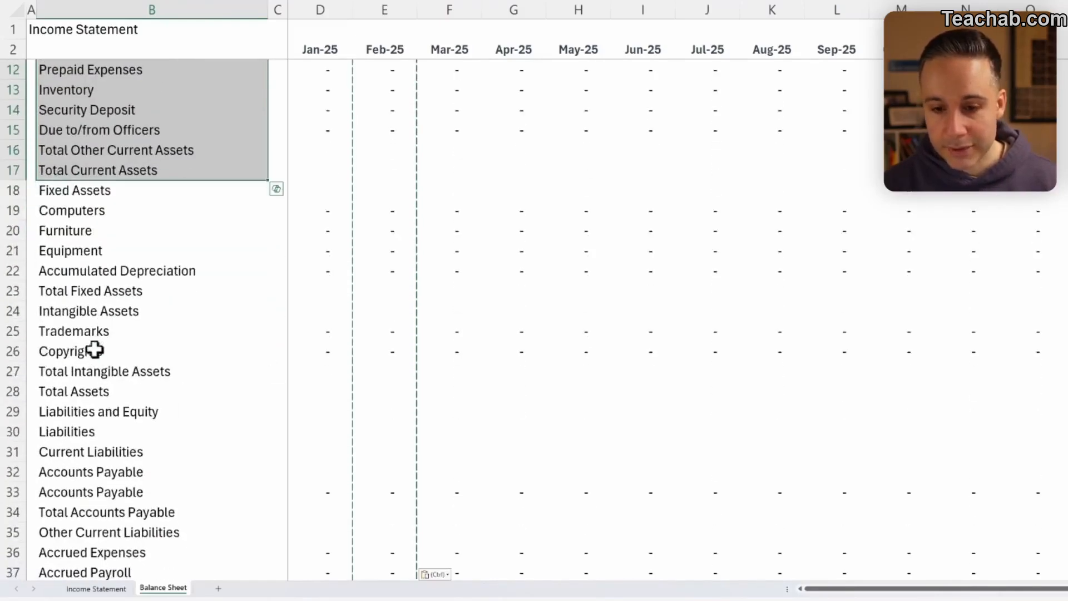
pyautogui.keyDown('shift'); pyautogui.click(80, 374); pyautogui.keyUp('shift')
pyautogui.scroll(3, 98, 382)
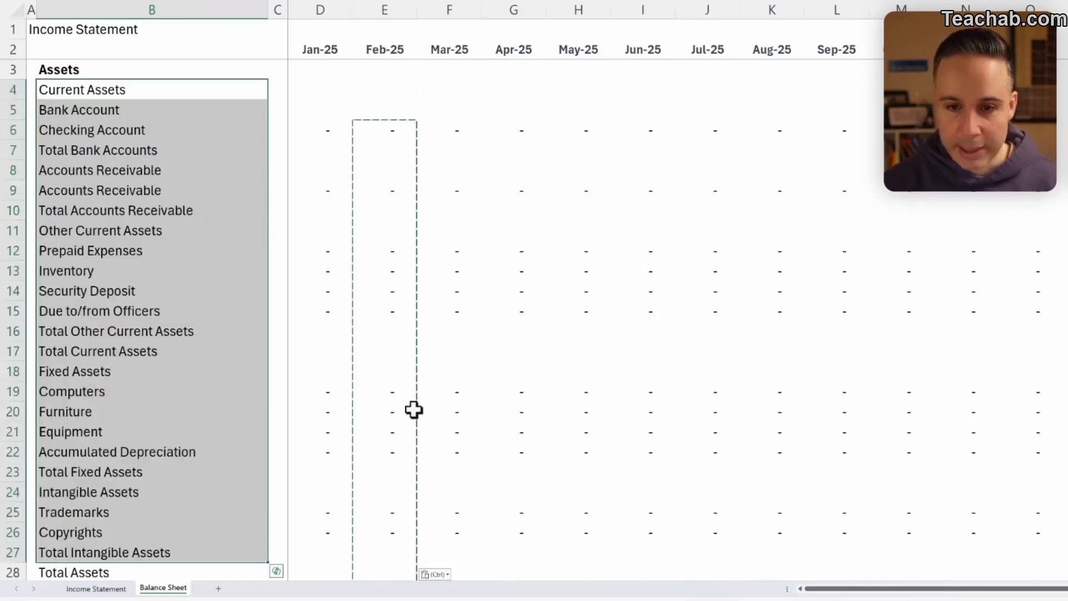
pyautogui.hotkey('alt', 'h')
pyautogui.press('6')
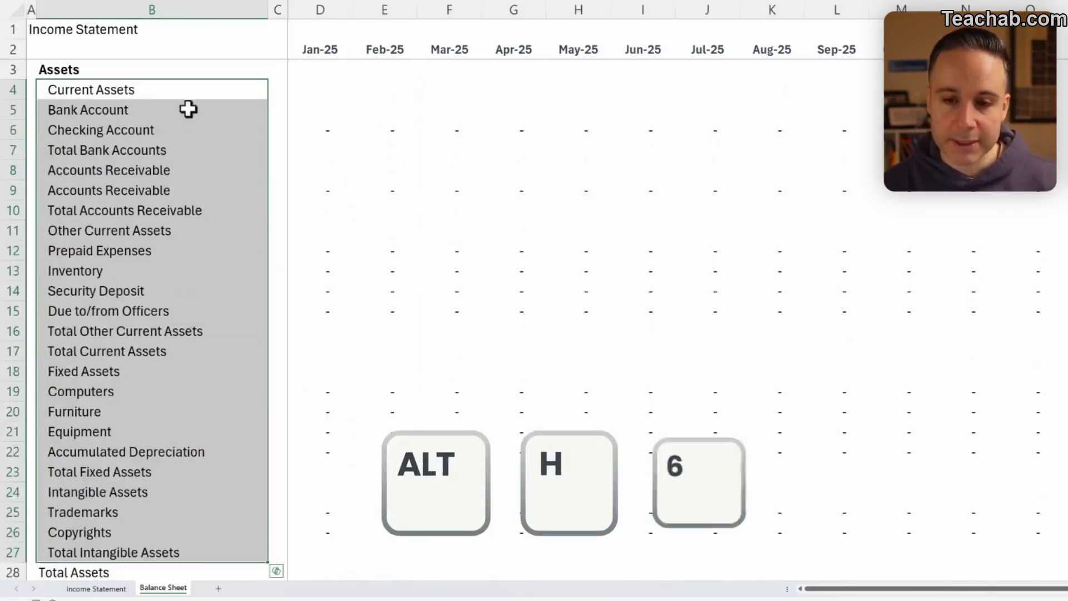
# Bold the Current Assets and Total Current Assets labels
pyautogui.click(105, 89)
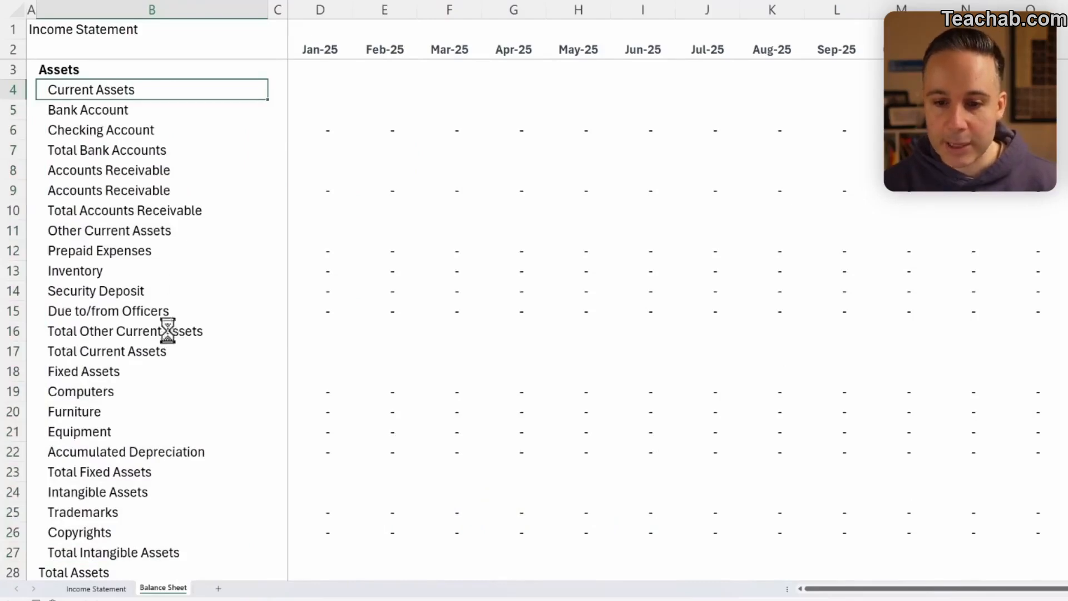
pyautogui.click(105, 349)
pyautogui.hotkey('ctrl', 'b')
# Indent the labels from Bank Account through Total Other Current Assets one more level, and Checking Account a further level
pyautogui.moveTo(100, 331); pyautogui.dragTo(85, 117)
pyautogui.press('alt')
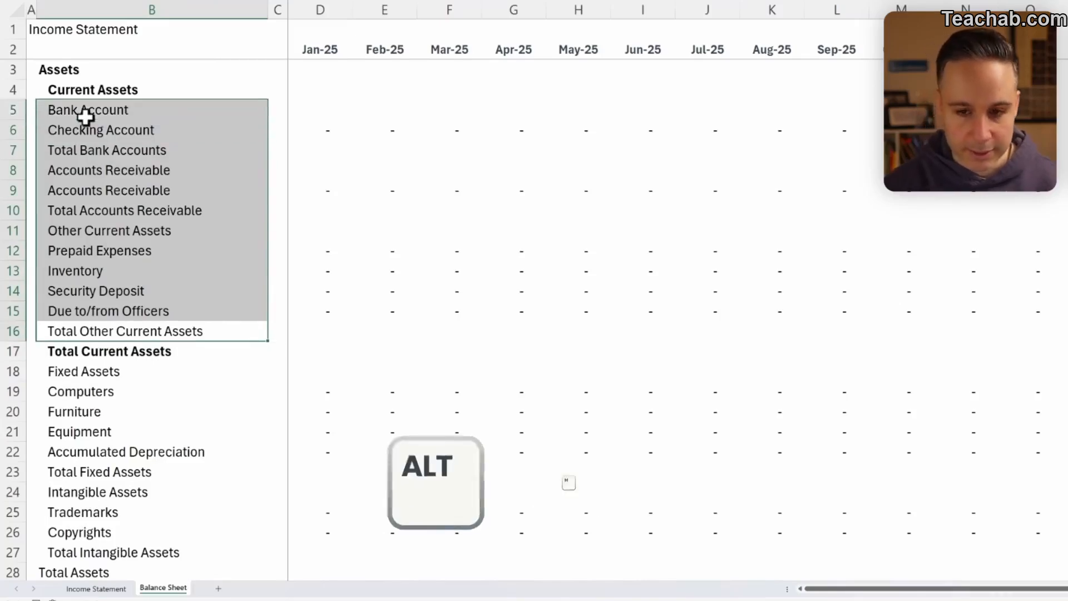
pyautogui.press('h')
pyautogui.press('6')
pyautogui.click(105, 131)
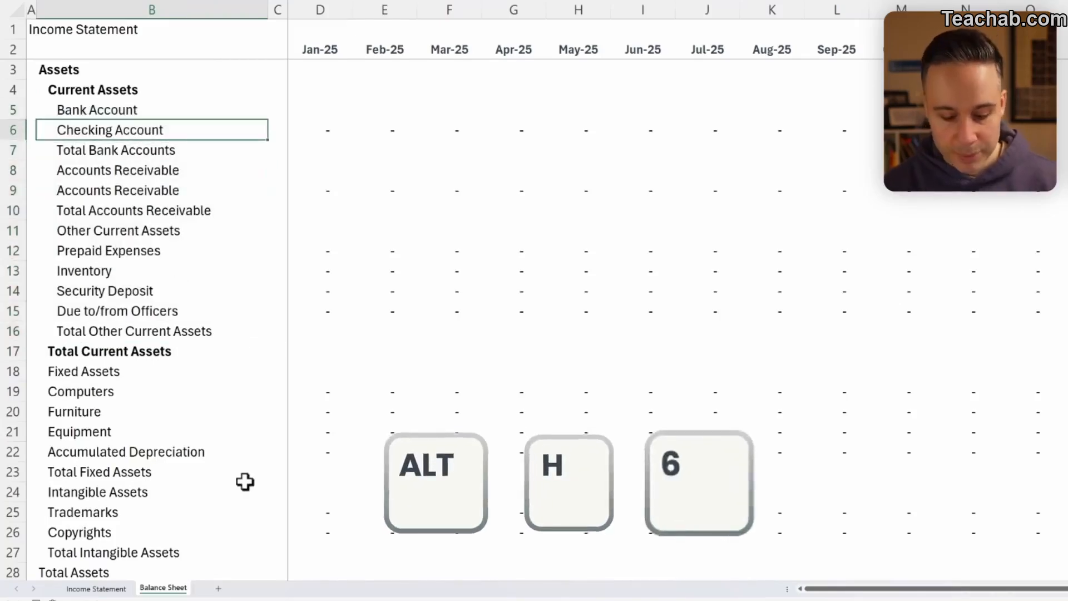
# Rename the row 5 label to Bank Accounts and bold it together with Total Bank Accounts
pyautogui.click(83, 111)
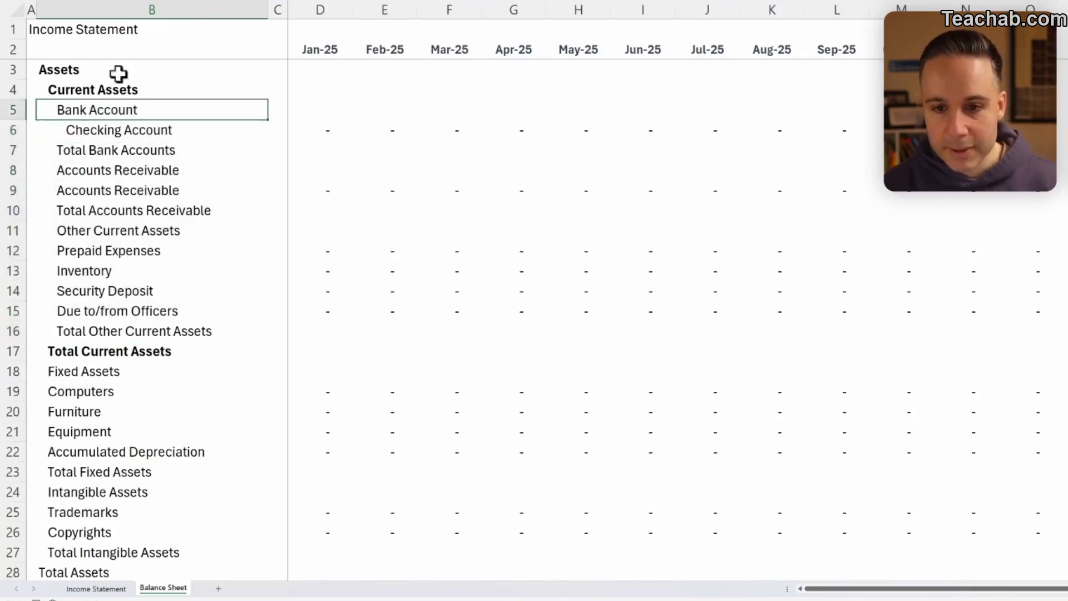
pyautogui.click(465, 160)
pyautogui.write('s')
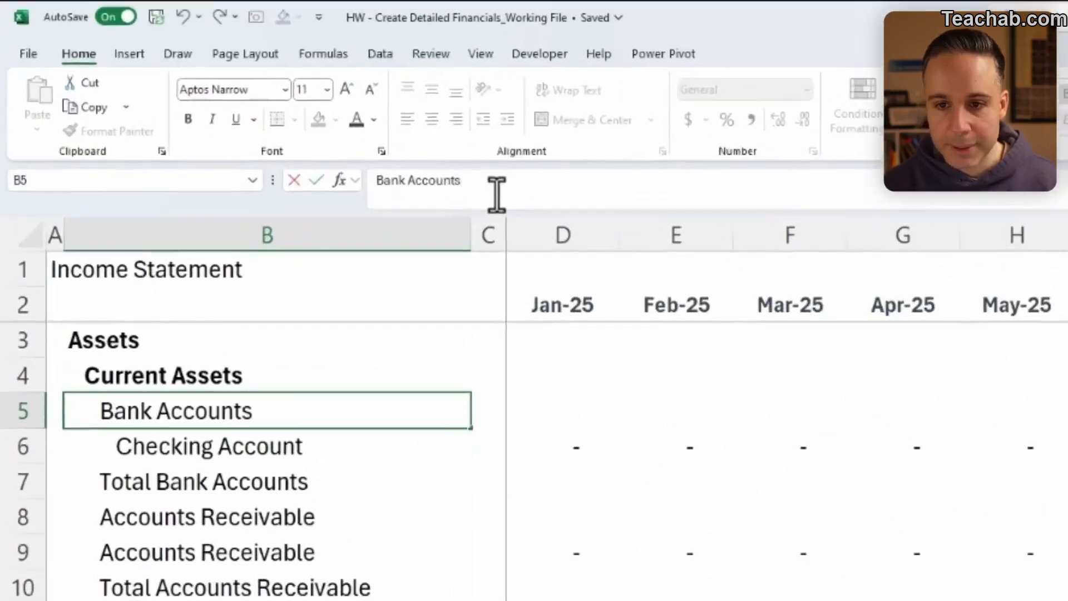
pyautogui.hotkey('ctrl', 'Return')
pyautogui.hotkey('ctrl', 'b')
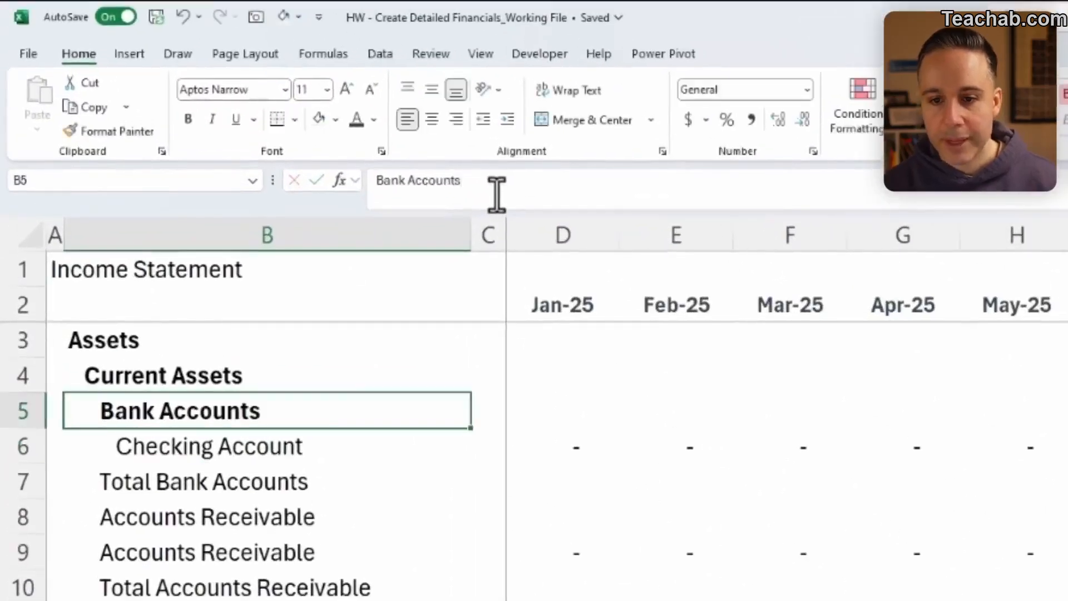
pyautogui.press('Down')
pyautogui.press('Down')
pyautogui.hotkey('ctrl', 'b')
# Bold the Accounts Receivable heading in row 8 and Total Accounts Receivable in row 10
pyautogui.press('Down')
pyautogui.press('Down')
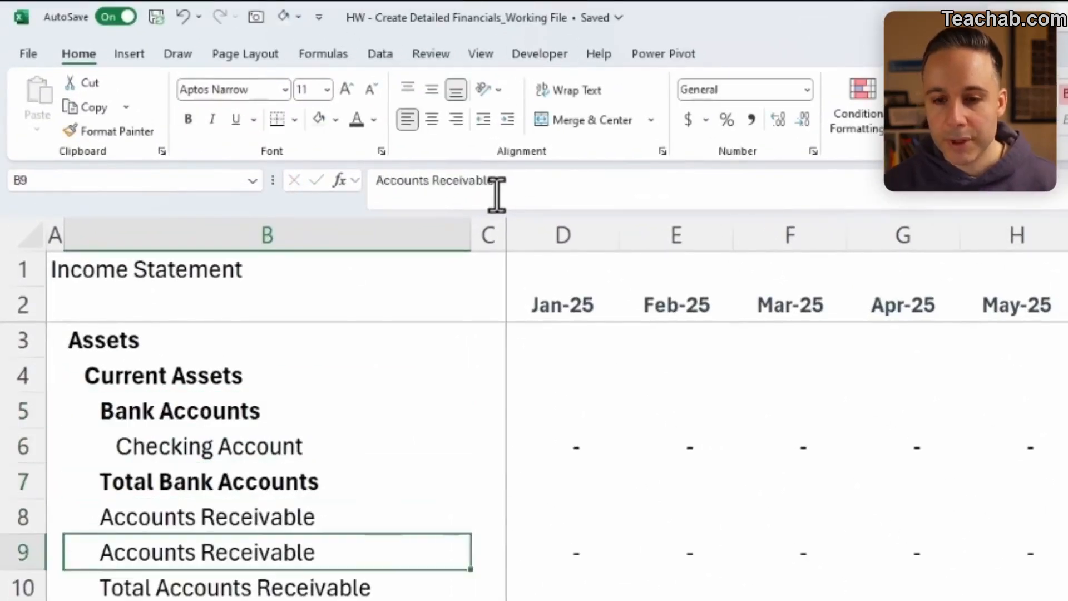
pyautogui.press('Up')
pyautogui.hotkey('ctrl', 'b')
pyautogui.press('Down')
pyautogui.press('Down')
pyautogui.hotkey('ctrl', 'b')
# Indent the Accounts Receivable line item in row 9 by one more level
pyautogui.press('Up')
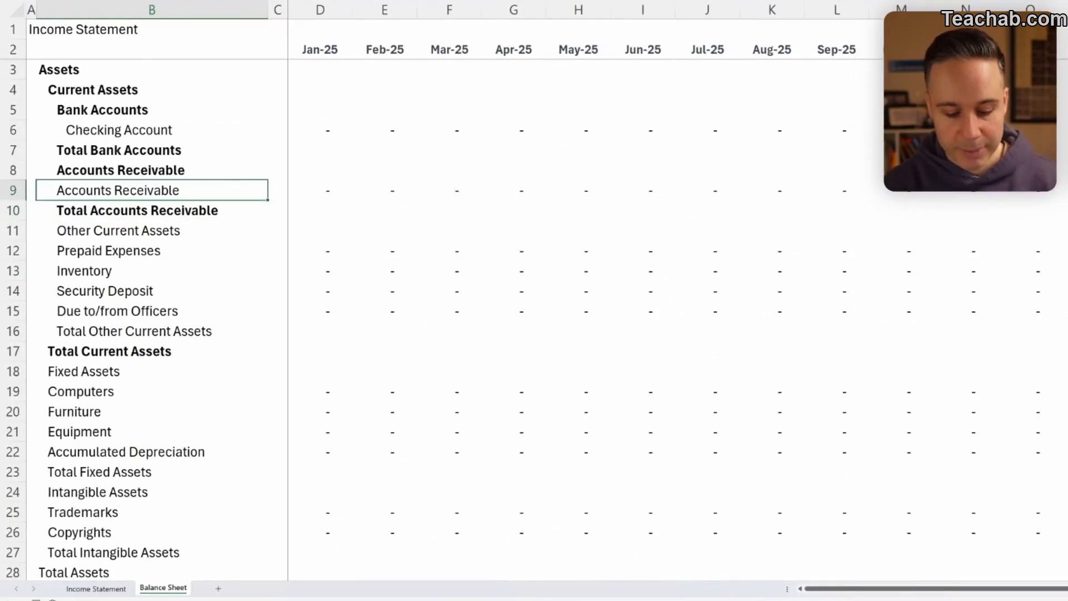
pyautogui.press('alt')
pyautogui.press('h')
pyautogui.press('6')
# Indent the labels from Prepaid Expenses through Due to/from Officers, rows 12 to 15, by one more level
pyautogui.press('Down')
pyautogui.press('Down')
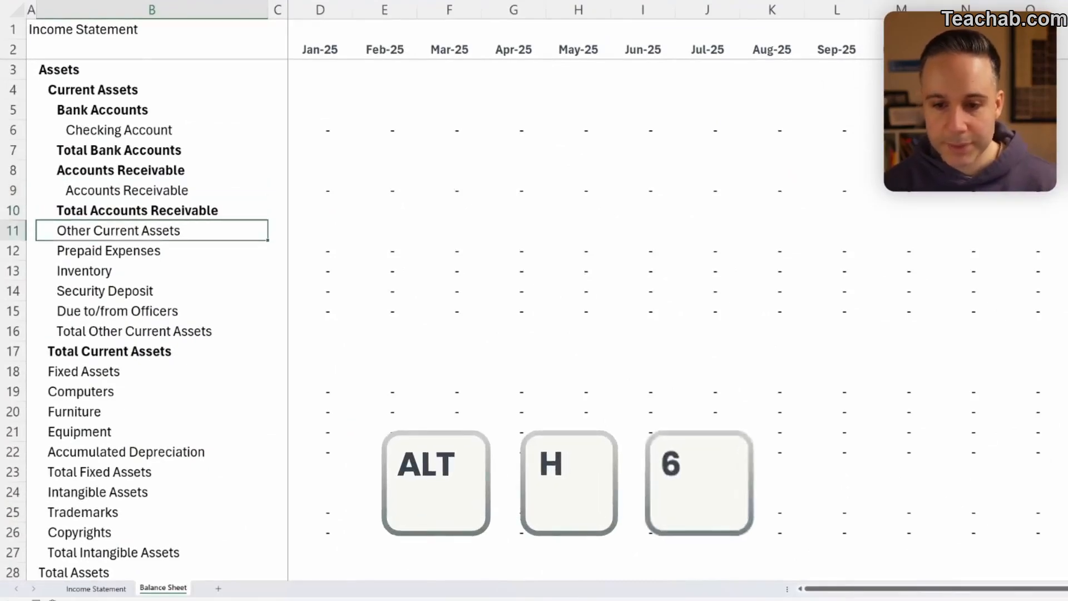
pyautogui.press('Down')
pyautogui.press('Down')
pyautogui.press('Down')
pyautogui.press('Down')
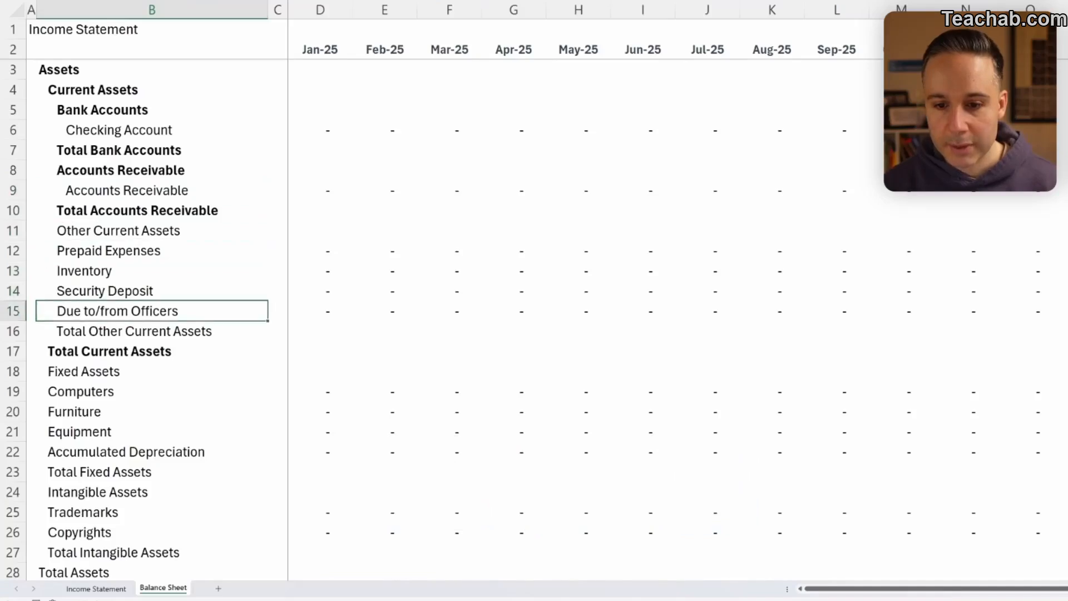
pyautogui.hotkey('shift', 'Up')
pyautogui.hotkey('shift', 'Up')
pyautogui.hotkey('shift', 'Up')
pyautogui.press('alt')
pyautogui.press('h')
pyautogui.press('6')
# Bold the Other Current Assets heading and the Total Other Current Assets label
pyautogui.press('Up')
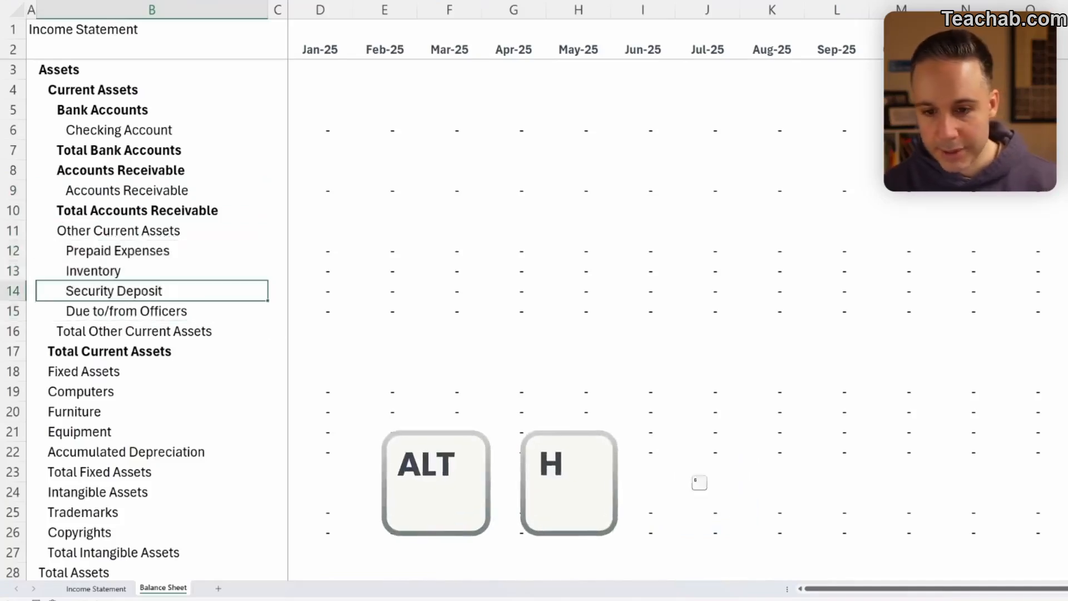
pyautogui.press('Up')
pyautogui.press('Up')
pyautogui.press('Up')
pyautogui.hotkey('ctrl', 'b')
pyautogui.press('Down')
pyautogui.press('Down')
pyautogui.press('Down')
pyautogui.press('Down')
pyautogui.press('Down')
pyautogui.hotkey('ctrl', 'b')
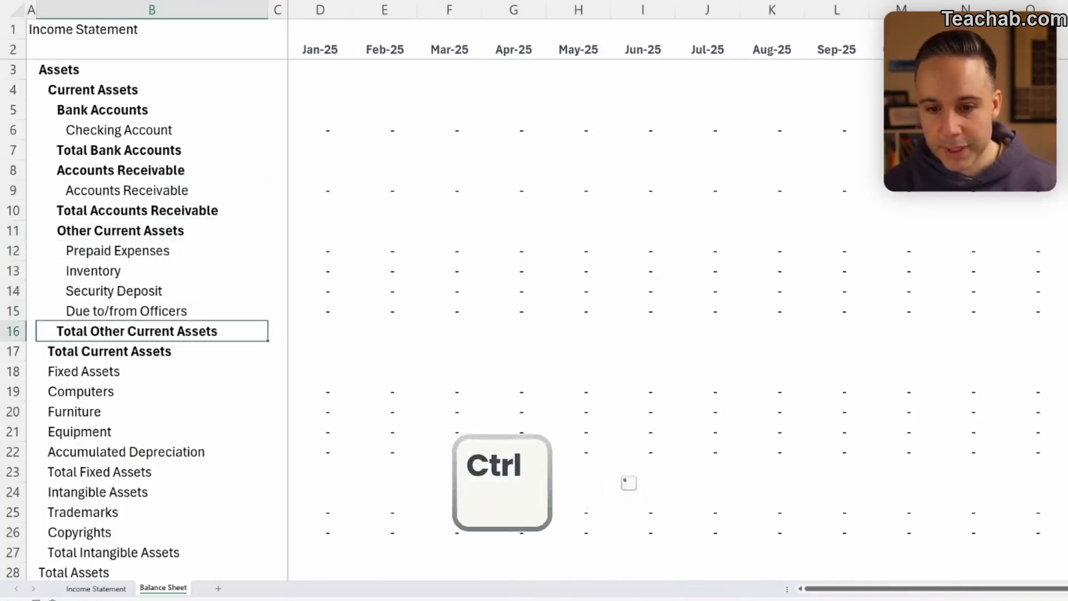
# Bold the Fixed Assets heading in row 18
pyautogui.press('Down')
pyautogui.press('Down')
pyautogui.hotkey('ctrl', 'b')
# Indent the fixed asset items from Computers through Accumulated Depreciation by one more level
pyautogui.scroll(-3, 217, 248)
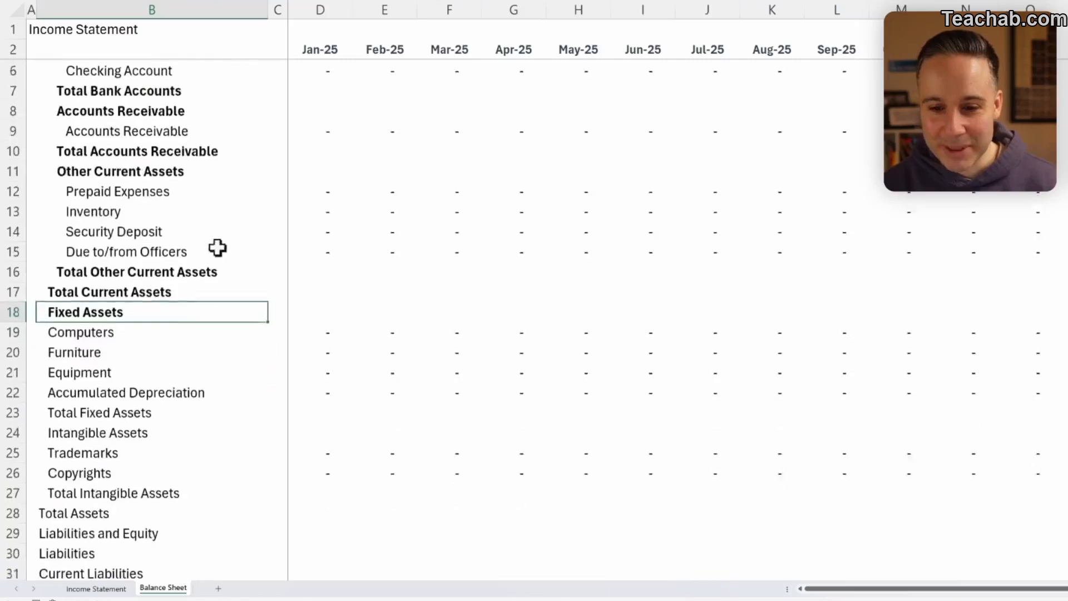
pyautogui.moveTo(81, 209); pyautogui.dragTo(83, 277)
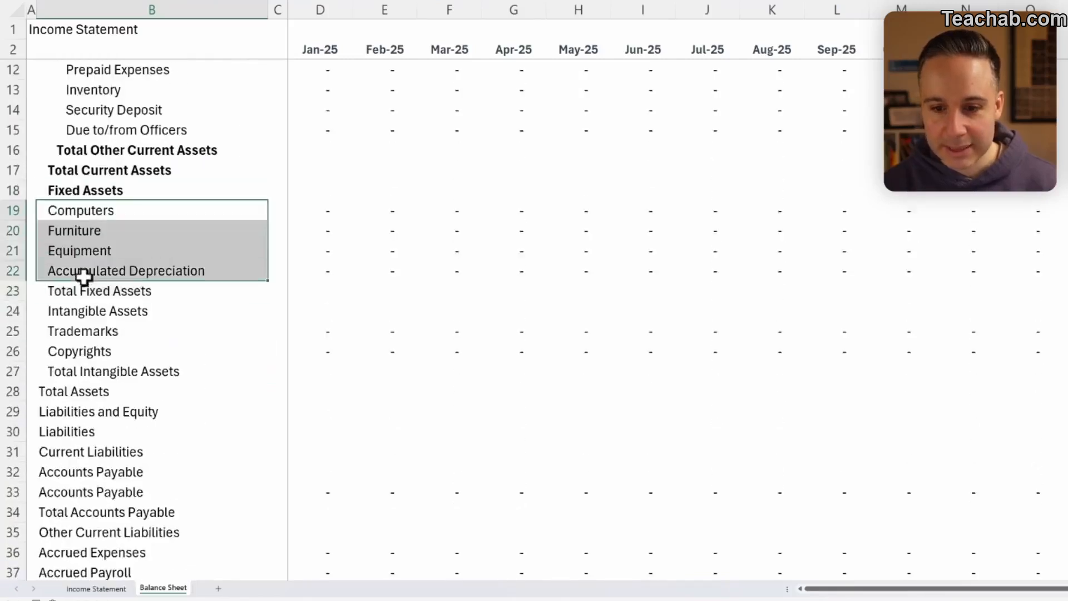
pyautogui.press('alt')
pyautogui.press('h')
pyautogui.press('6')
# Bold the Total Fixed Assets label and the Intangible Assets heading
pyautogui.press('Down')
pyautogui.press('Down')
pyautogui.press('Down')
pyautogui.press('Down')
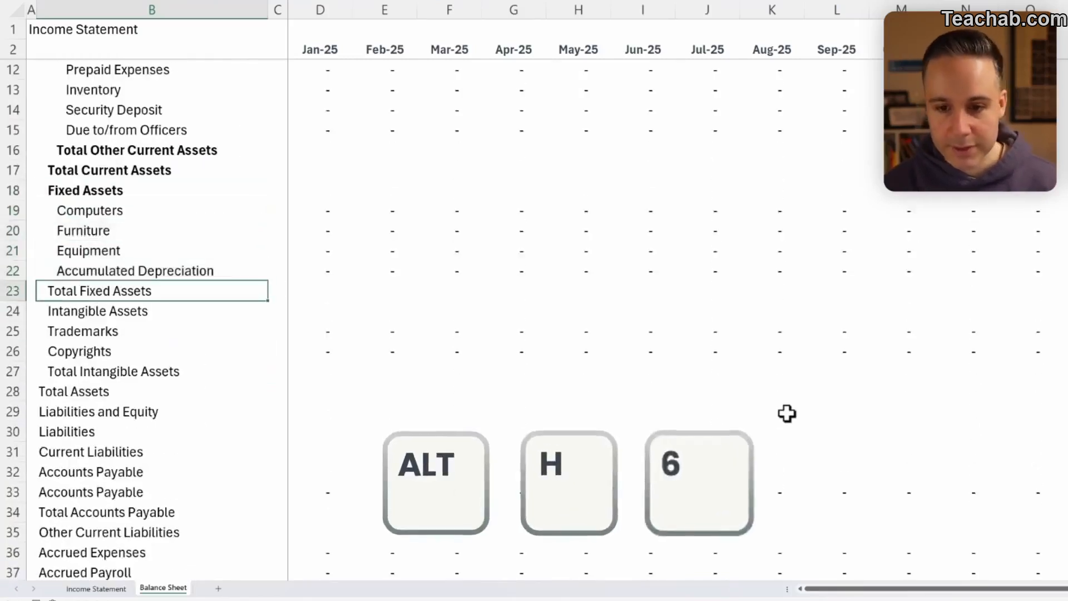
pyautogui.hotkey('ctrl', 'b')
pyautogui.press('Down')
pyautogui.hotkey('ctrl', 'b')
# Indent the Trademarks and Copyrights labels by one more level
pyautogui.press('Down')
pyautogui.hotkey('shift', 'Down')
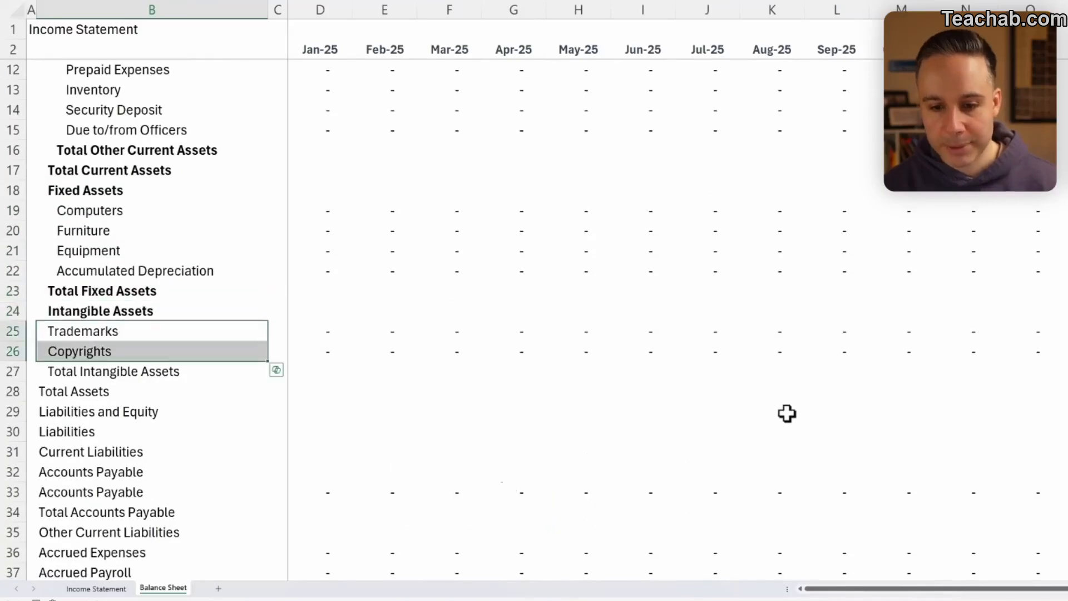
pyautogui.press('alt')
pyautogui.press('h')
pyautogui.press('6')
# Bold the Total Intangible Assets and Total Assets labels
pyautogui.press('Down')
pyautogui.press('Down')
pyautogui.hotkey('ctrl', 'b')
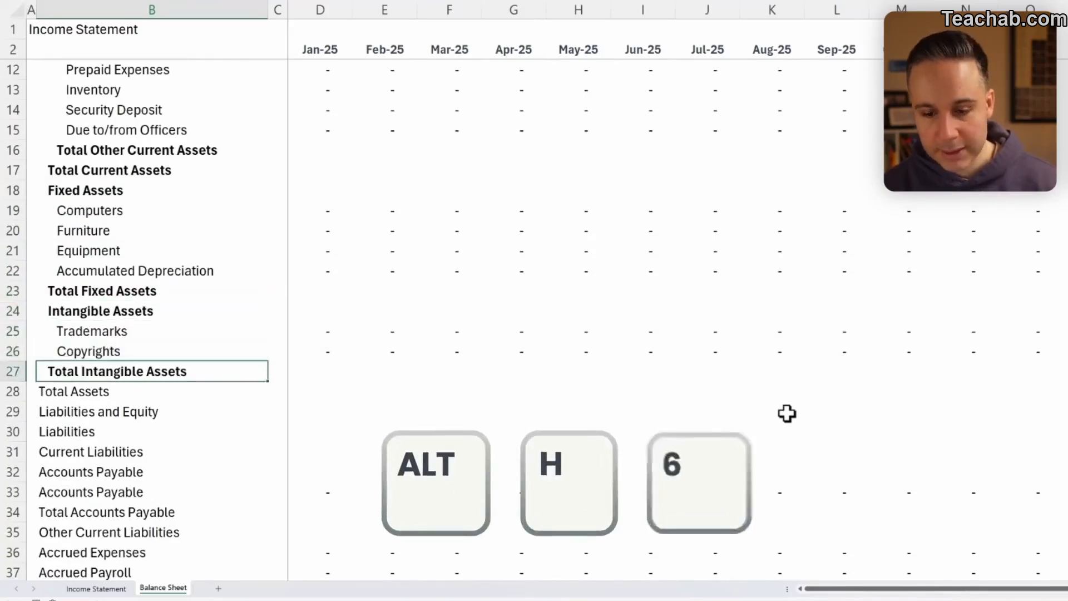
pyautogui.press('Down')
pyautogui.hotkey('ctrl', 'b')
# Bold the headings in rows 29 to 32, from Liabilities and Equity through Accounts Payable
pyautogui.press('Down')
pyautogui.hotkey('shift', 'Down')
pyautogui.hotkey('shift', 'Down')
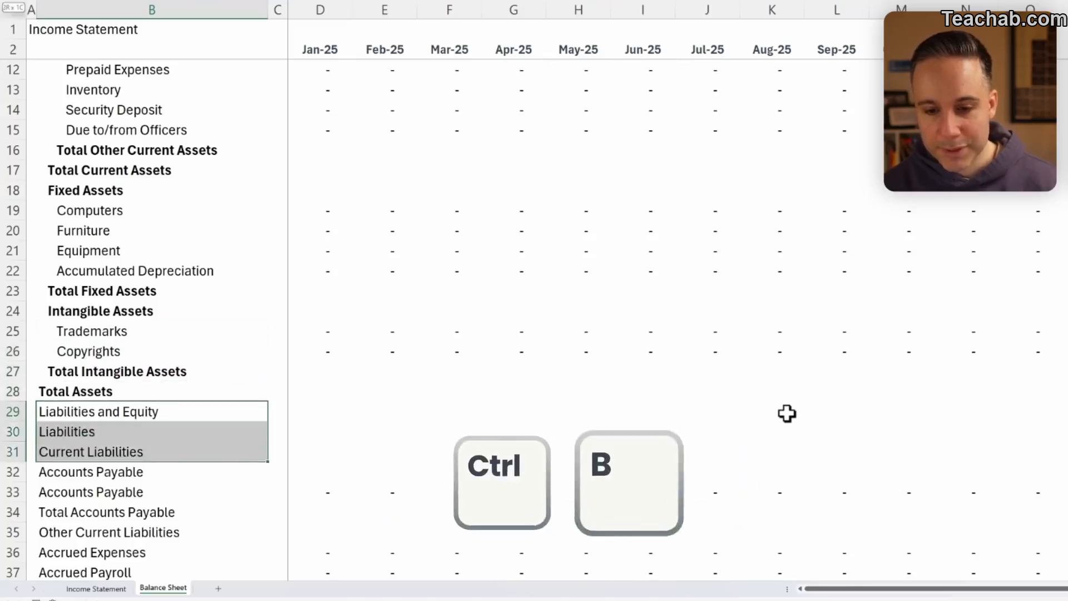
pyautogui.hotkey('shift', 'Down')
pyautogui.hotkey('ctrl', 'b')
# Indent the labels from Liabilities through Total Liabilities & Owners Equity, rows 30 to 55, by one level
pyautogui.press('Down')
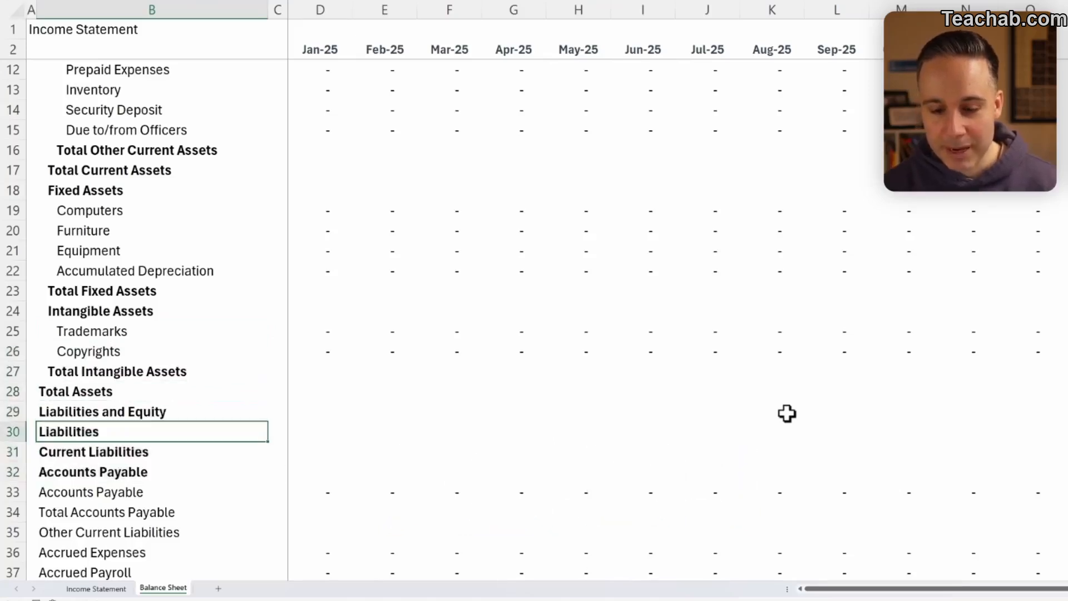
pyautogui.hotkey('ctrl', 'shift', 'Down')
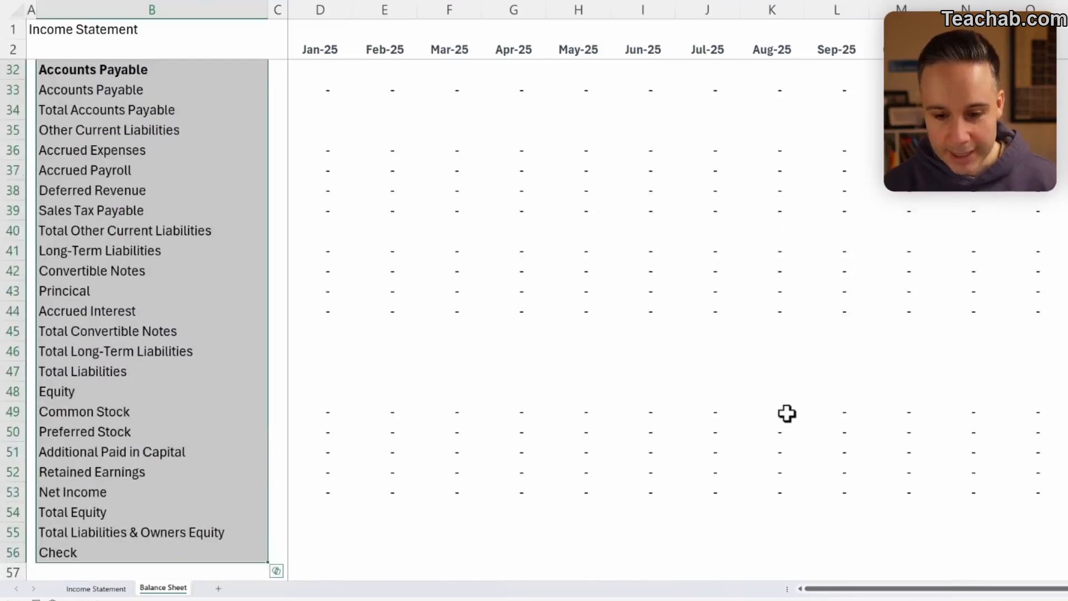
pyautogui.hotkey('shift', 'Up')
pyautogui.press('alt')
pyautogui.press('h')
pyautogui.press('6')
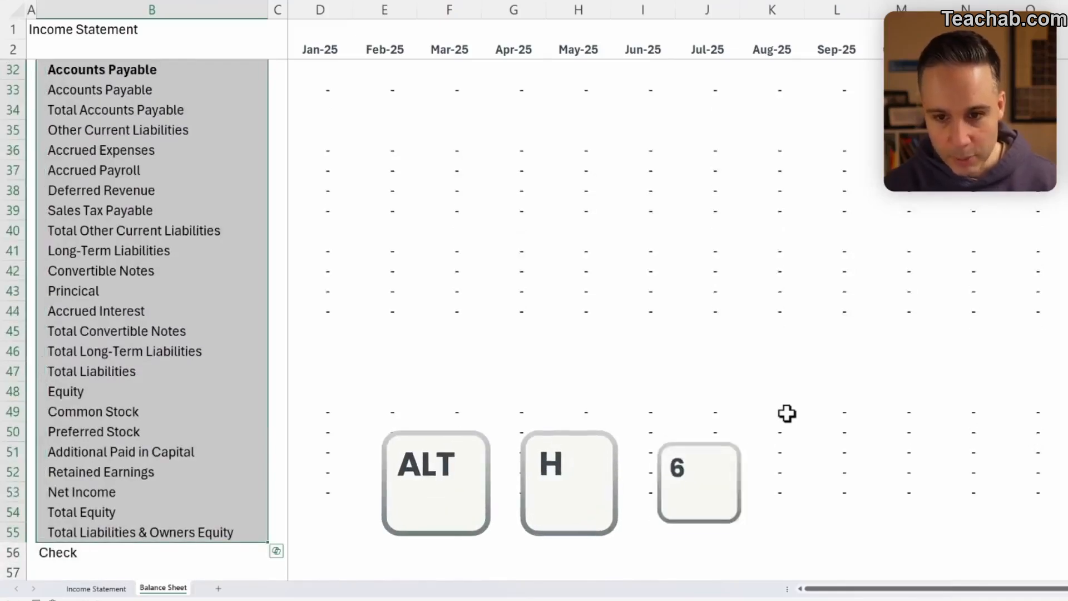
# Remove the indent from the Total Liabilities & Owners Equity label and make it bold
pyautogui.press('Up')
pyautogui.hotkey('ctrl', 'Down')
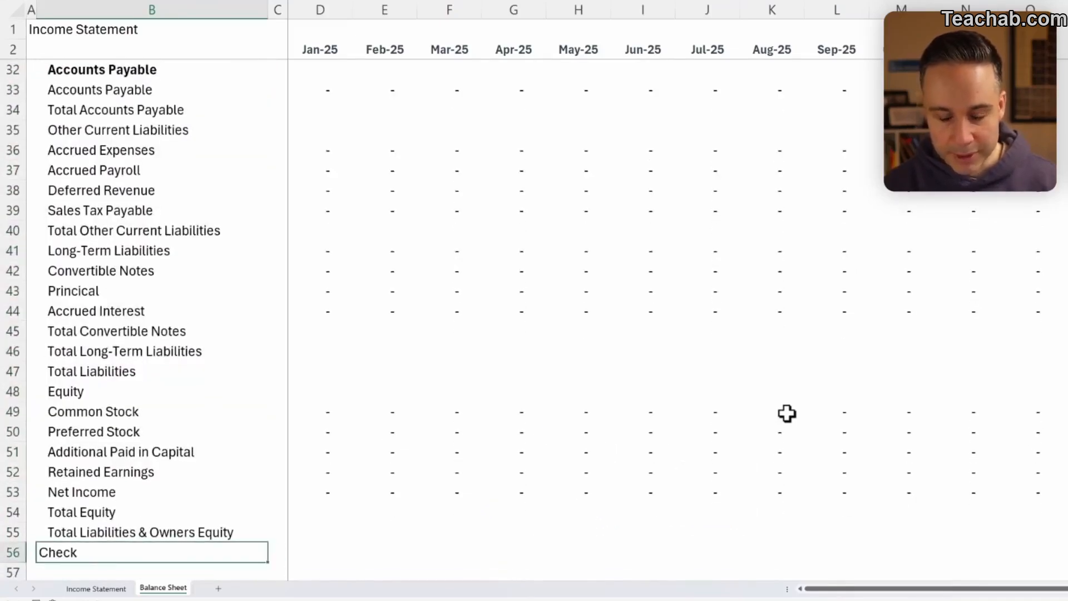
pyautogui.press('Up')
pyautogui.press('alt')
pyautogui.press('h')
pyautogui.press('5')
pyautogui.hotkey('ctrl', 'b')
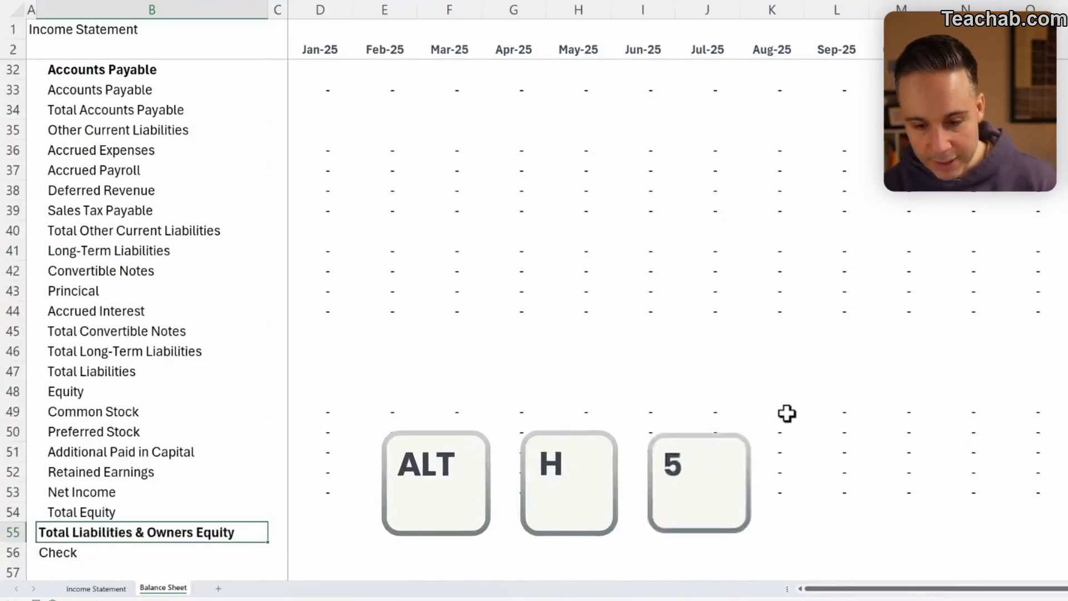
# Indent the labels from Current Liabilities through Total Liabilities, rows 31 to 47, by one level
pyautogui.press('Up')
pyautogui.press('Up')
pyautogui.press('Up')
pyautogui.press('Up')
pyautogui.press('Up')
pyautogui.press('Up')
pyautogui.press('Up')
pyautogui.press('Up')
pyautogui.press('Up')
pyautogui.press('Up')
pyautogui.press('Up')
pyautogui.press('Up')
pyautogui.press('Up')
pyautogui.press('Up')
pyautogui.press('Up')
pyautogui.press('Up')
pyautogui.press('Up')
pyautogui.press('Up')
pyautogui.press('Up')
pyautogui.press('Up')
pyautogui.press('Up')
pyautogui.press('Up')
pyautogui.press('Up')
pyautogui.press('Up')
pyautogui.press('Up')
pyautogui.press('Down')
pyautogui.press('Down')
pyautogui.press('Down')
pyautogui.press('Down')
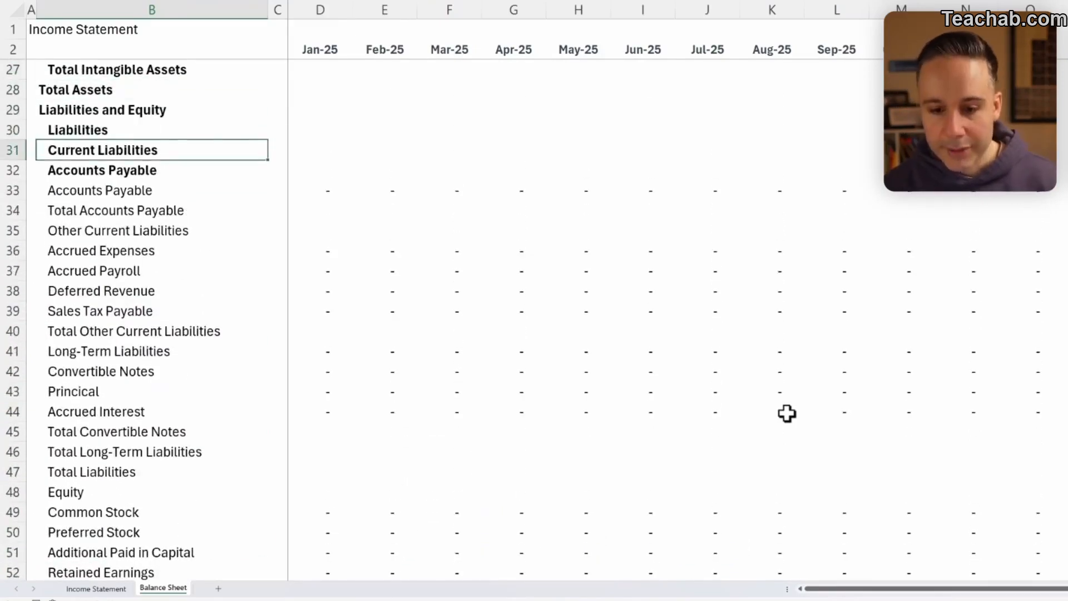
pyautogui.hotkey('shift', 'Down')
pyautogui.hotkey('shift', 'Down')
pyautogui.hotkey('shift', 'Down')
pyautogui.hotkey('shift', 'Down')
pyautogui.hotkey('shift', 'Down')
pyautogui.hotkey('shift', 'Down')
pyautogui.hotkey('shift', 'Down')
pyautogui.hotkey('shift', 'Down')
pyautogui.hotkey('shift', 'Down')
pyautogui.hotkey('shift', 'Down')
pyautogui.hotkey('shift', 'Down')
pyautogui.hotkey('shift', 'Down')
pyautogui.hotkey('shift', 'Down')
pyautogui.hotkey('shift', 'Down')
pyautogui.hotkey('shift', 'Down')
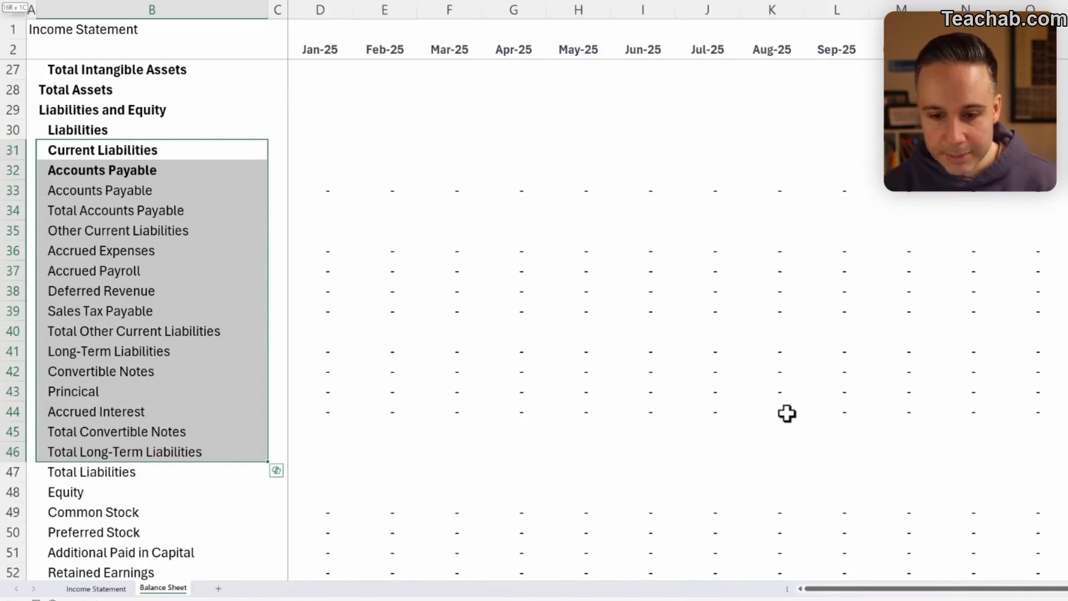
pyautogui.hotkey('shift', 'Down')
pyautogui.hotkey('alt', 'h')
pyautogui.press('6')
# Indent the labels from the Accounts Payable heading through Total Long-Term Liabilities, rows 32 to 46, by one more level
pyautogui.press('Down')
pyautogui.hotkey('shift', 'Down')
pyautogui.hotkey('shift', 'Down')
pyautogui.hotkey('shift', 'Down')
pyautogui.hotkey('shift', 'Down')
pyautogui.hotkey('shift', 'Down')
pyautogui.hotkey('shift', 'Down')
pyautogui.hotkey('shift', 'Down')
pyautogui.hotkey('shift', 'Down')
pyautogui.hotkey('shift', 'Down')
pyautogui.hotkey('shift', 'Down')
pyautogui.hotkey('shift', 'Down')
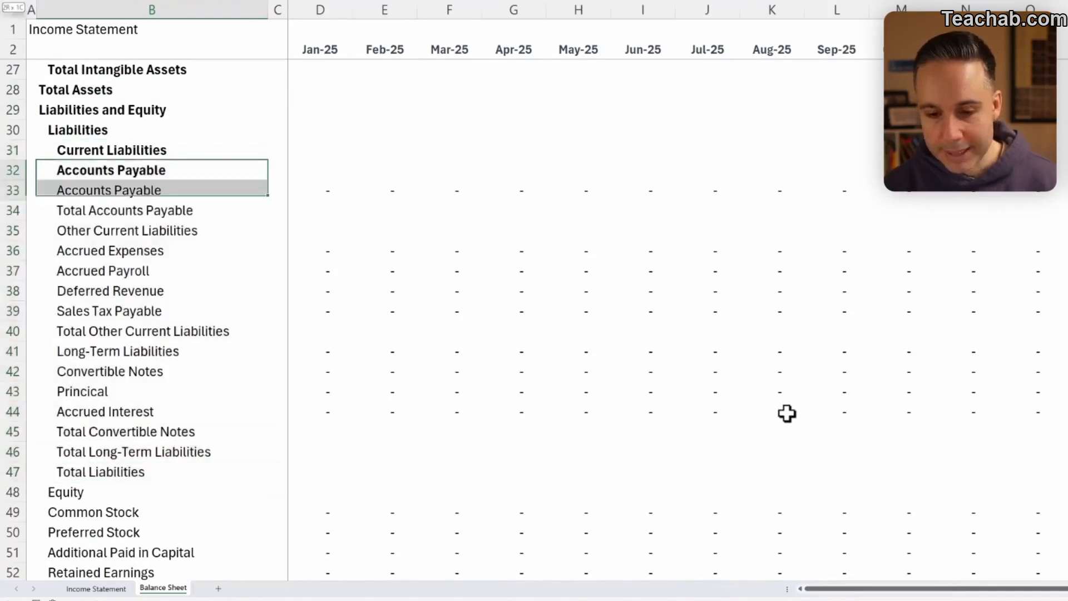
pyautogui.hotkey('shift', 'Down')
pyautogui.hotkey('shift', 'Down')
pyautogui.hotkey('shift', 'Down')
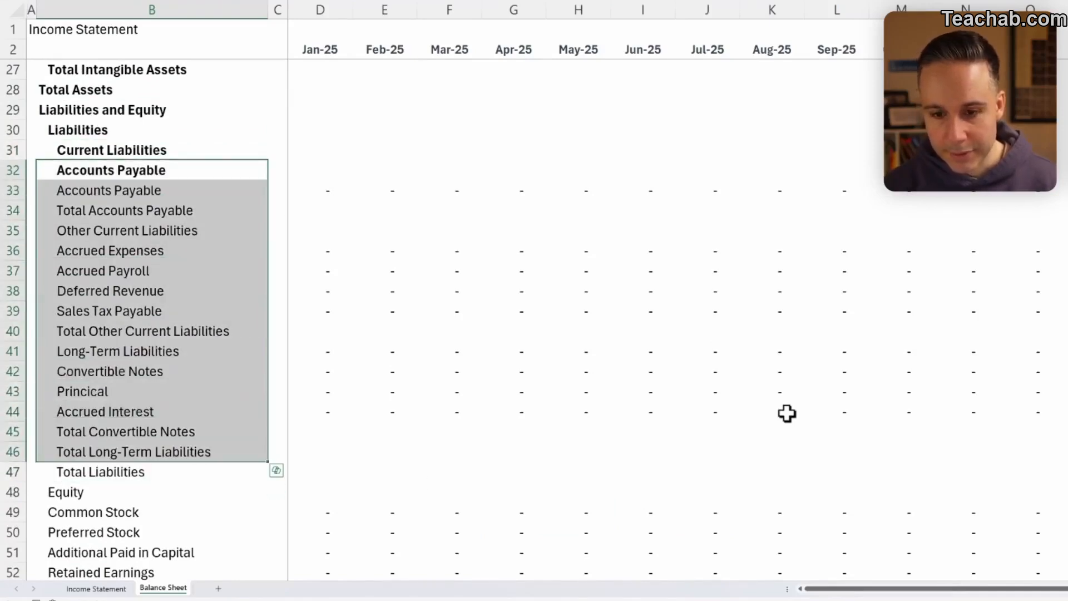
pyautogui.hotkey('alt', 'h')
pyautogui.press('6')
# Bold the Total Accounts Payable label and indent the Accounts Payable line item in row 33 by one level
pyautogui.press('Down')
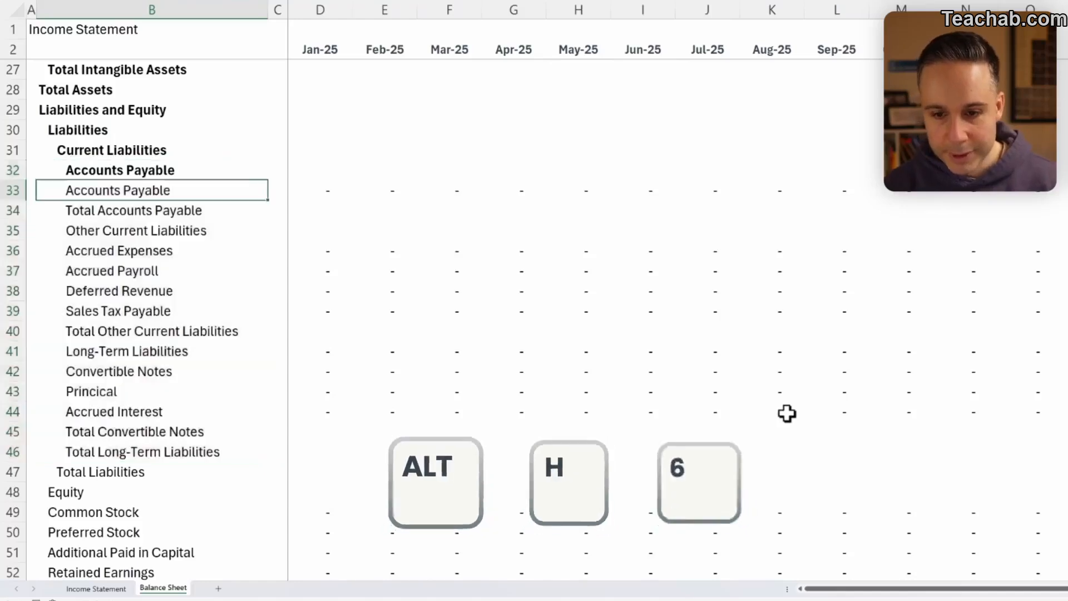
pyautogui.press('Down')
pyautogui.hotkey('ctrl', 'b')
pyautogui.press('Up')
pyautogui.hotkey('alt', 'h')
pyautogui.press('6')
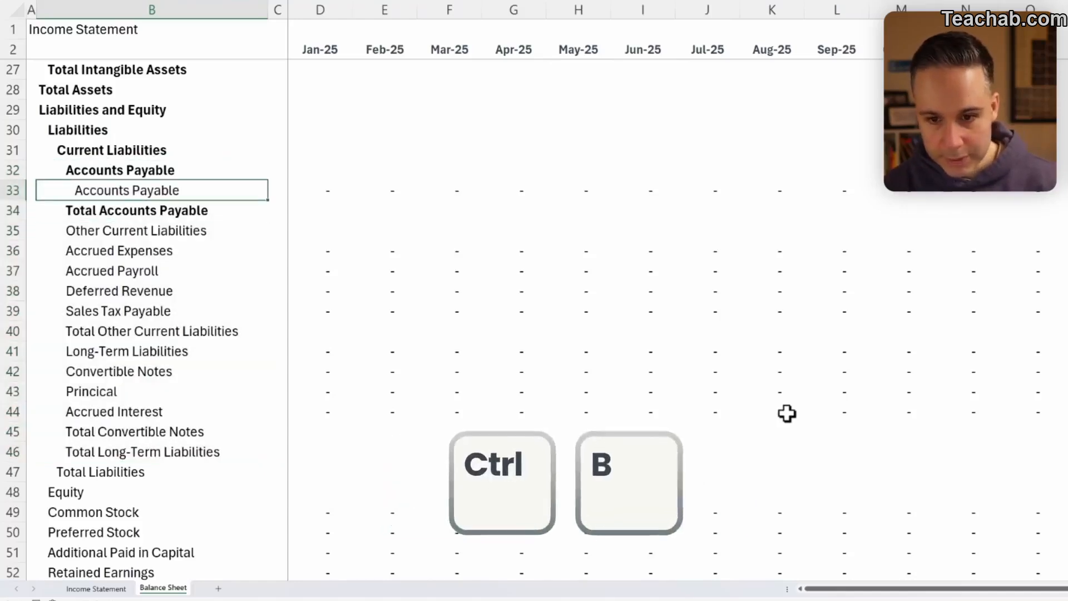
# Bold the Other Current Liabilities and Total Other Current Liabilities labels
pyautogui.press('Down')
pyautogui.press('Down')
pyautogui.hotkey('ctrl', 'b')
pyautogui.press('Down')
pyautogui.press('Down')
pyautogui.press('Down')
pyautogui.press('Down')
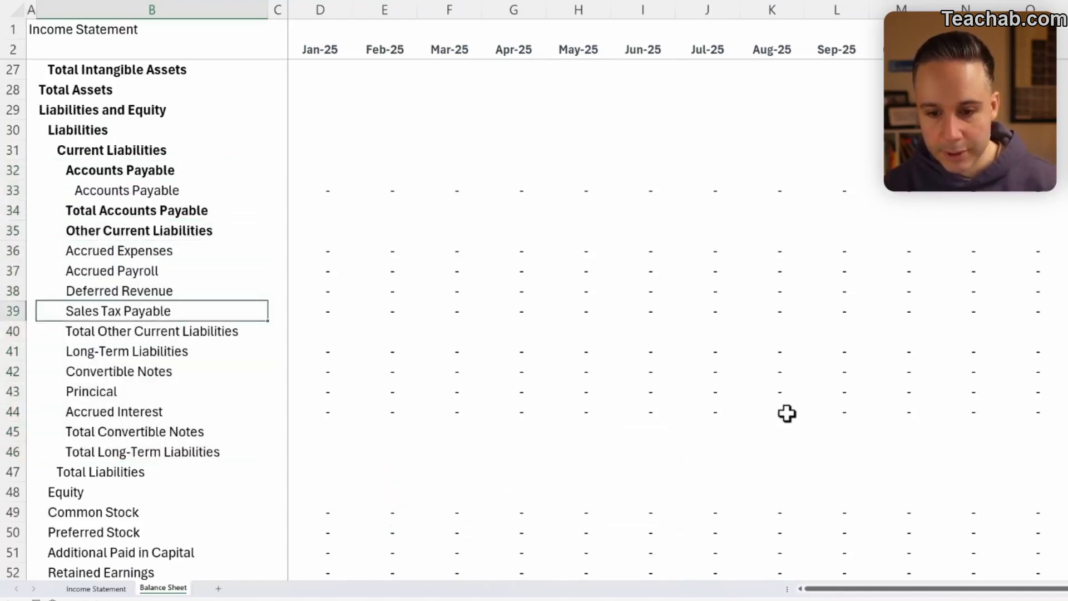
pyautogui.press('Down')
pyautogui.hotkey('ctrl', 'b')
# Indent the labels from Accrued Expenses through Sales Tax Payable, rows 36 to 39, by one level
pyautogui.press('Up')
pyautogui.hotkey('shift', 'Up')
pyautogui.hotkey('shift', 'Up')
pyautogui.hotkey('shift', 'Up')
pyautogui.press('alt')
pyautogui.press('h')
pyautogui.press('6')
# Bold the Long-Term Liabilities heading and indent Convertible Notes through Total Convertible Notes, rows 42 to 45, by one level
pyautogui.press('Down')
pyautogui.press('Down')
pyautogui.hotkey('ctrl', 'b')
pyautogui.press('Down')
pyautogui.hotkey('shift', 'Down')
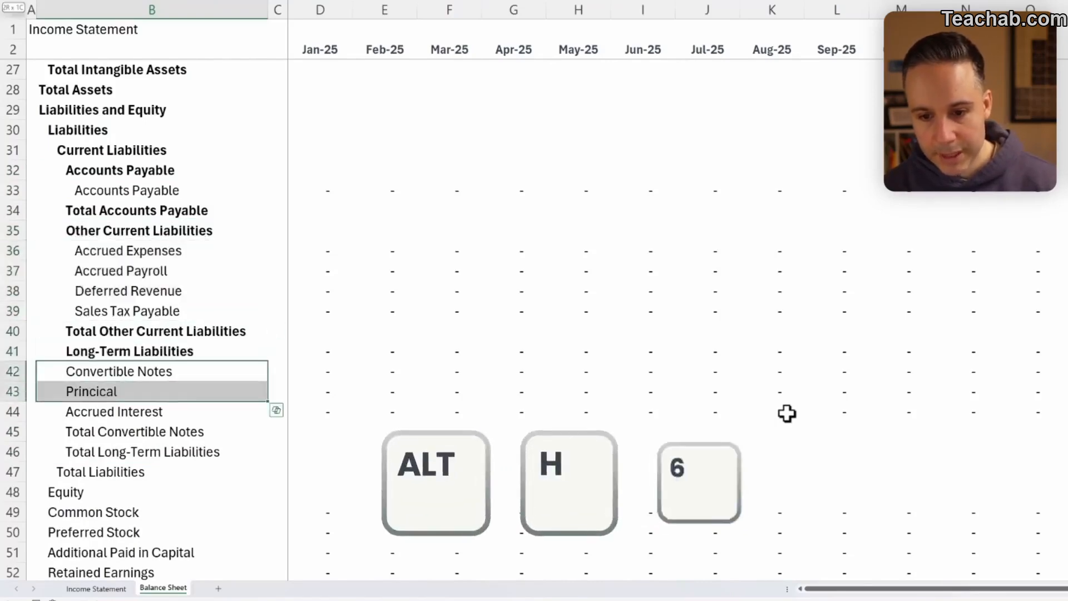
pyautogui.hotkey('shift', 'Down')
pyautogui.hotkey('shift', 'Down')
pyautogui.hotkey('alt', 'h')
pyautogui.press('6')
# Bold the Total Long-Term Liabilities label in row 46
pyautogui.press('Down')
pyautogui.press('Down')
pyautogui.press('Down')
pyautogui.press('Down')
pyautogui.hotkey('ctrl', 'b')
# Indent the two Convertible Notes line items in rows 43 and 44 by one more level
pyautogui.press('alt')
pyautogui.press('Up')
pyautogui.press('Up')
pyautogui.press('Up')
pyautogui.hotkey('shift', 'Down')
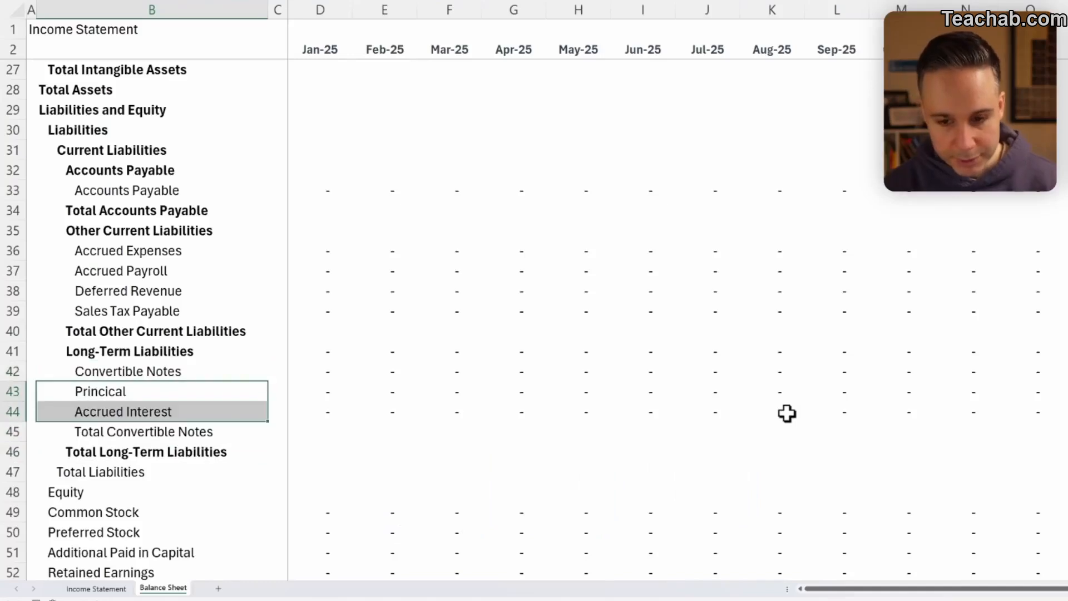
# Bold the Convertible Notes and Total Convertible Notes labels
pyautogui.press('Up')
pyautogui.hotkey('ctrl', 'b')
pyautogui.press('Down')
pyautogui.press('Down')
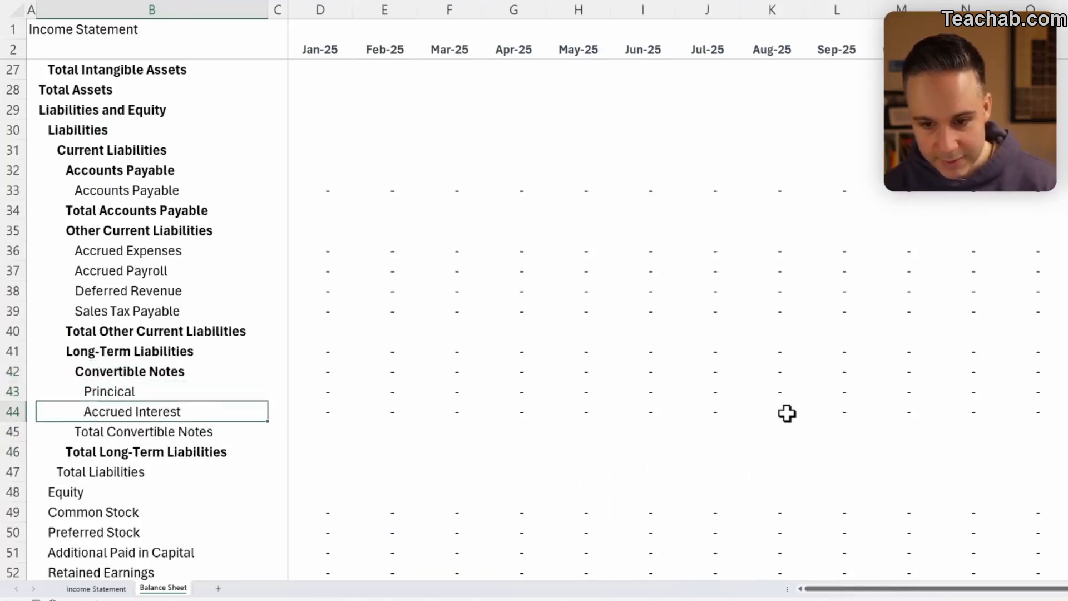
pyautogui.press('Down')
pyautogui.hotkey('ctrl', 'b')
# Correct the misspelled label in cell B43 to Principal
pyautogui.press('Up')
pyautogui.press('Up')
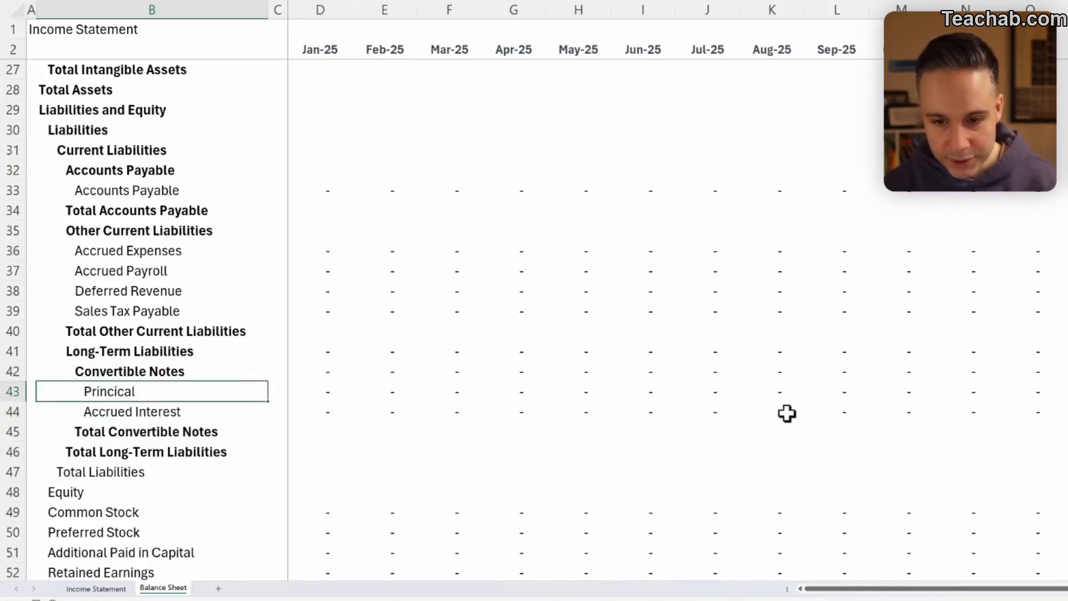
pyautogui.press('Down')
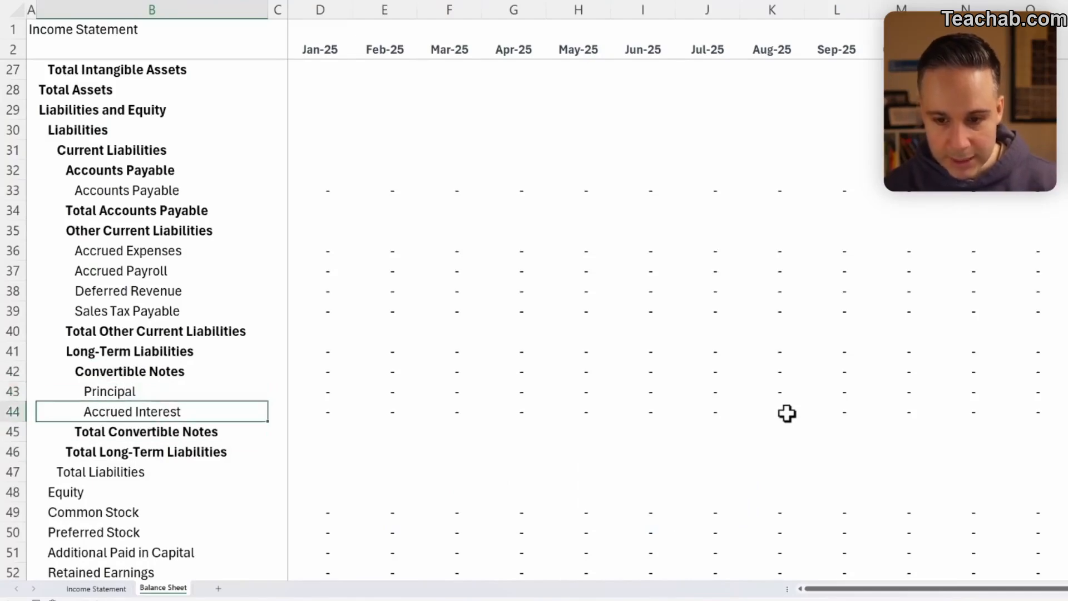
# Bold the Total Liabilities and Equity labels in rows 47 and 48
pyautogui.press('Down')
pyautogui.press('Down')
pyautogui.press('Down')
pyautogui.press('Down')
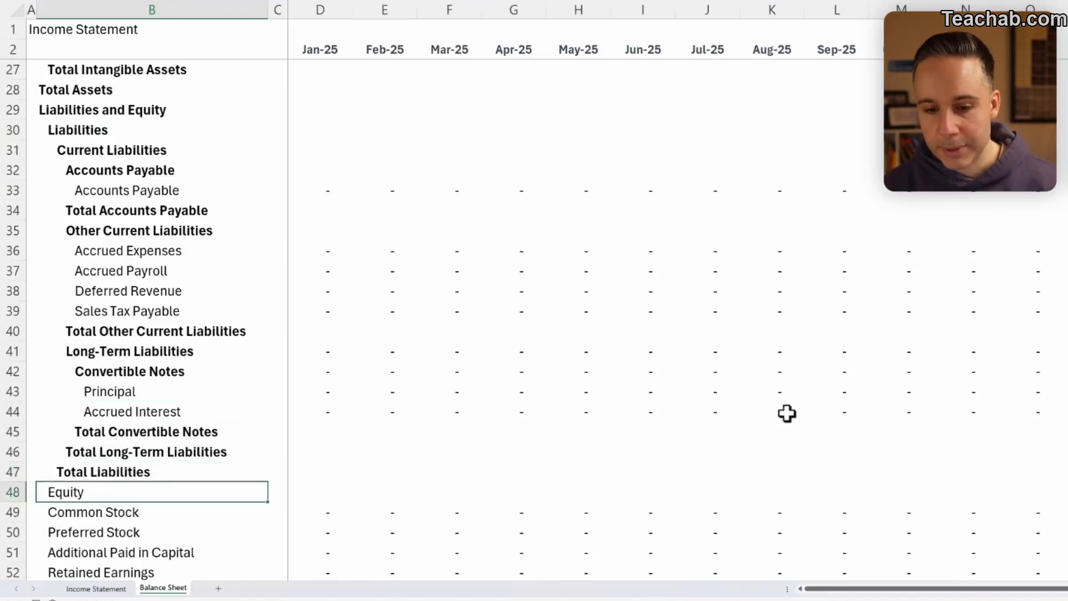
# Indent the equity line items from Common Stock through Net Income, rows 49 to 53, by one level
pyautogui.press('Down')
pyautogui.hotkey('ctrl', 'shift', 'Down')
pyautogui.hotkey('shift', 'Up')
pyautogui.hotkey('shift', 'Up')
pyautogui.hotkey('shift', 'Up')
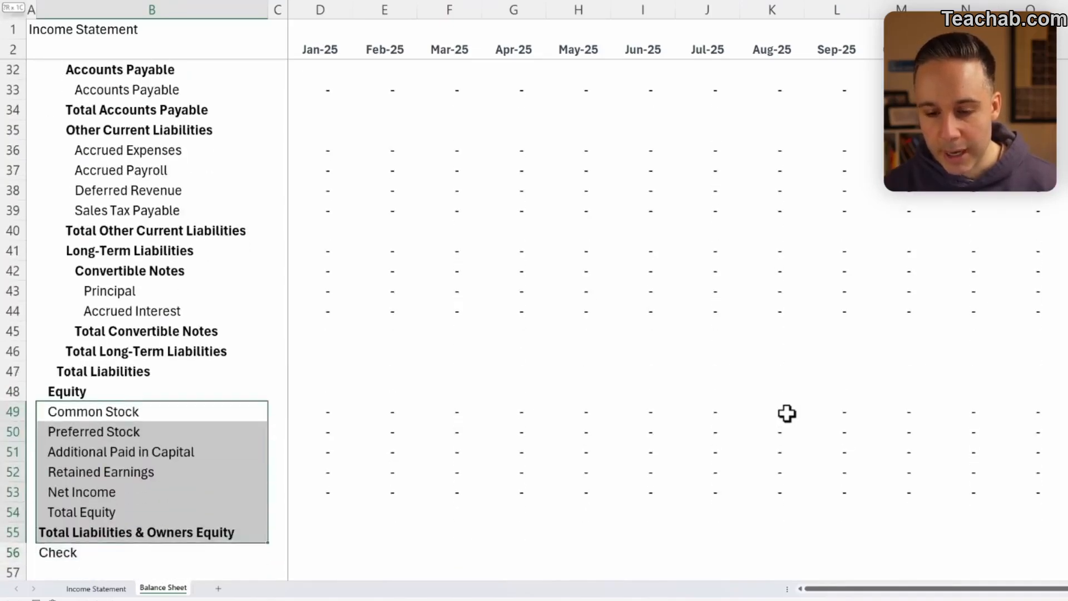
pyautogui.press('alt')
pyautogui.press('h')
pyautogui.press('6')
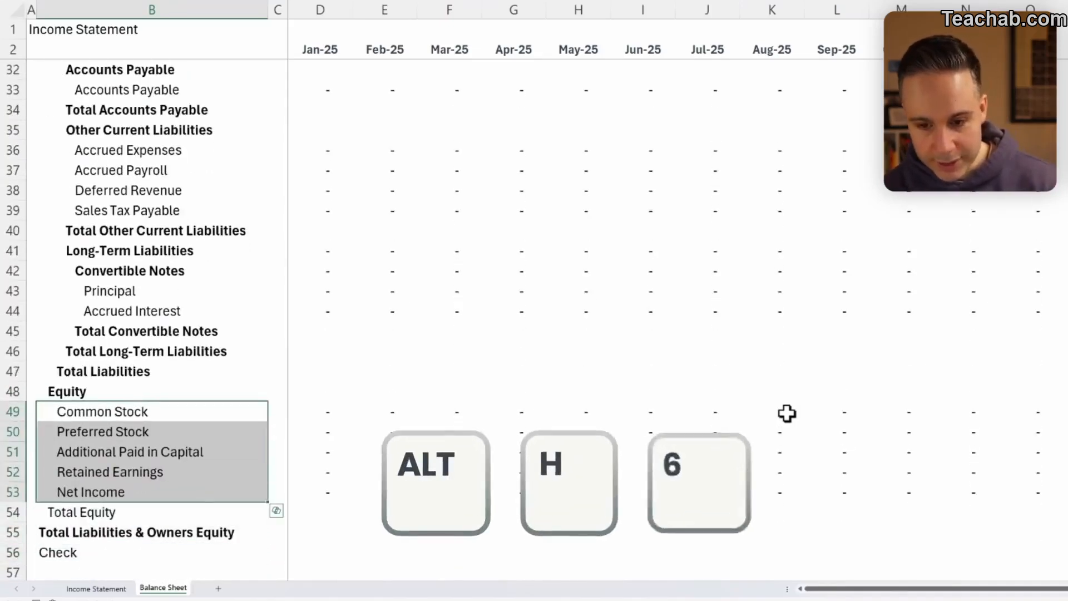
# Bold the Total Equity label in row 54
pyautogui.press('Down')
pyautogui.press('Down')
pyautogui.hotkey('ctrl', 'b')
# Add an AutoSum for Total Bank Accounts in the Jan-25 column, cell D7
pyautogui.scroll(10, 494, 307)
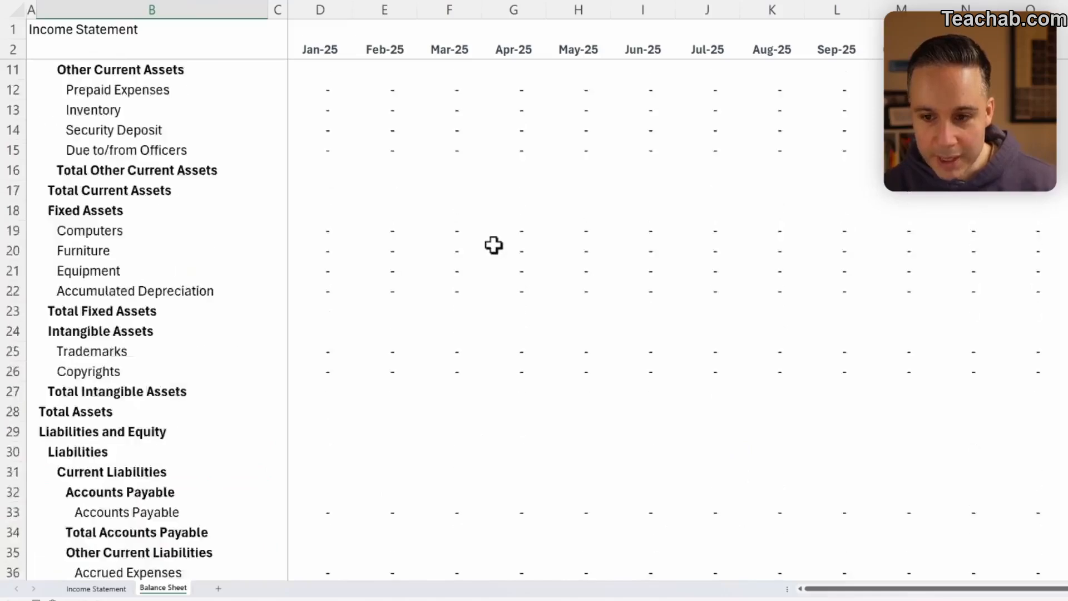
pyautogui.click(310, 141)
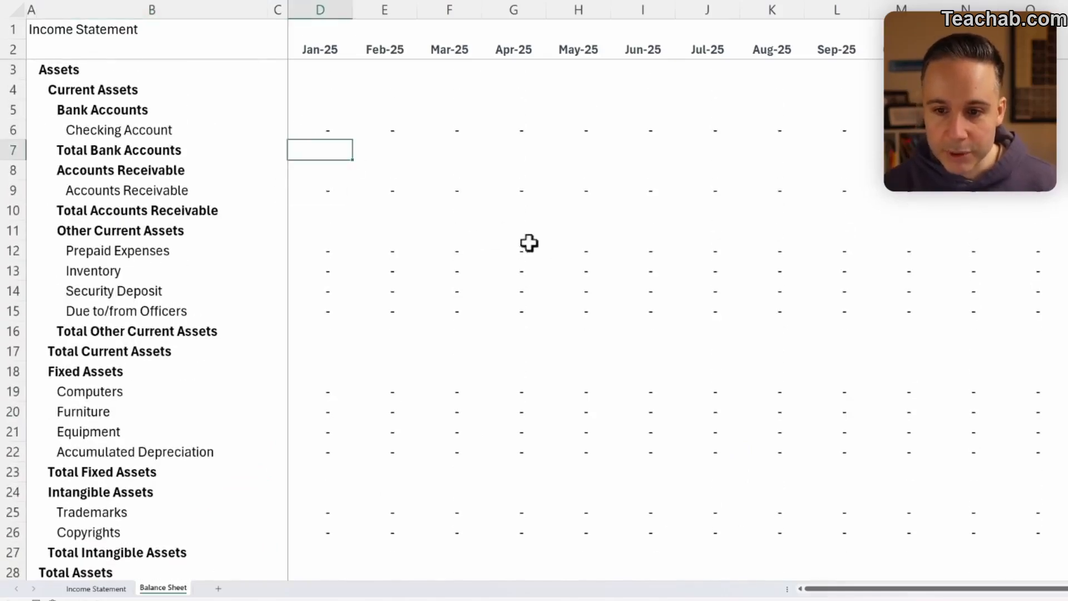
pyautogui.hotkey('alt', '=')
pyautogui.press('Return')
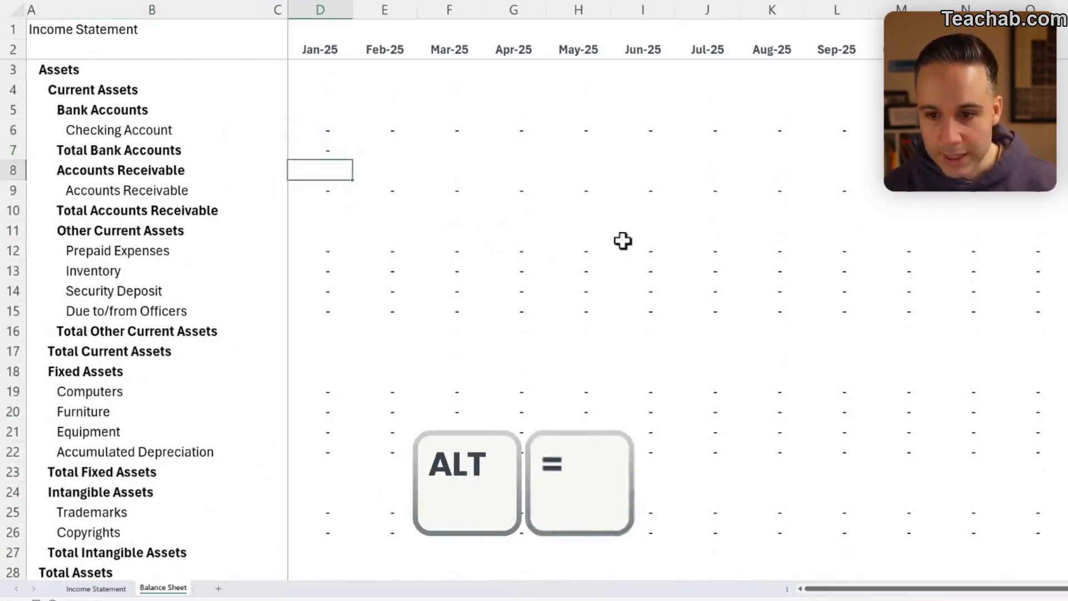
# Add an AutoSum for Total Accounts Receivable in the Jan-25 column, cell D10
pyautogui.press('Up')
pyautogui.press('Down')
pyautogui.press('Down')
pyautogui.press('Down')
pyautogui.hotkey('alt', '=')
pyautogui.press('Return')
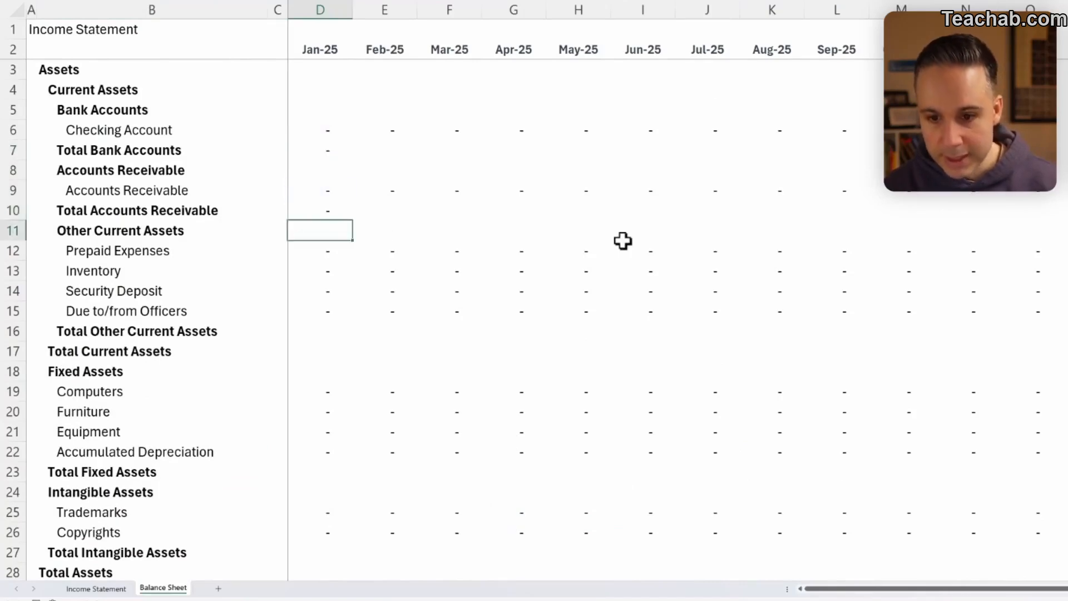
# Add an AutoSum for Total Other Current Assets in the Jan-25 column, cell D16
pyautogui.press('Down')
pyautogui.press('Down')
pyautogui.press('Down')
pyautogui.press('Down')
pyautogui.press('Down')
pyautogui.hotkey('alt', '=')
pyautogui.press('Return')
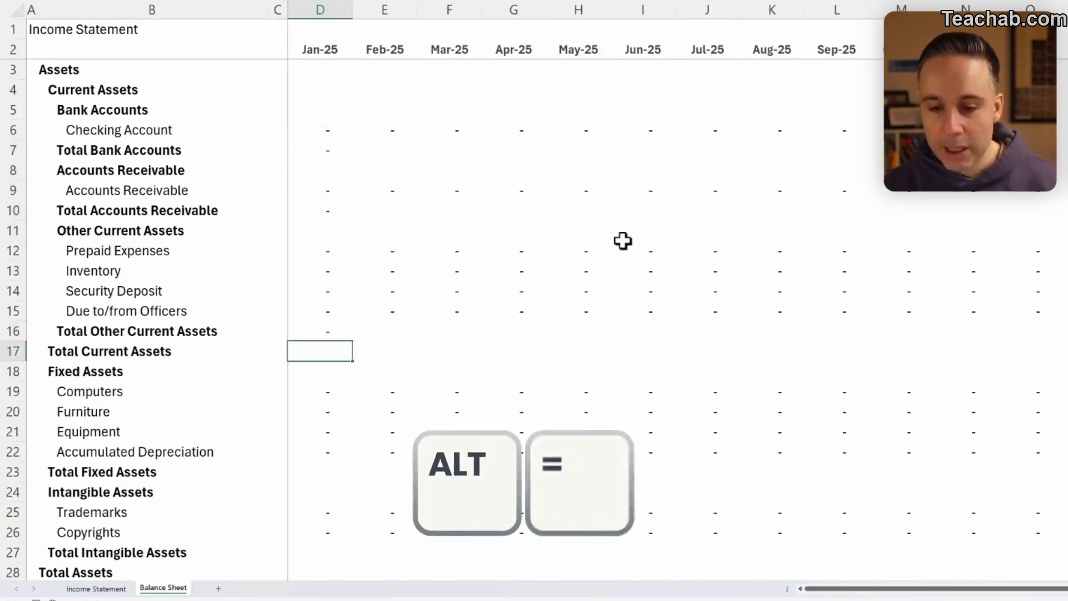
# Try to enter a Total Current Assets formula in D17 that adds the subtotals above it
pyautogui.click(132, 229)
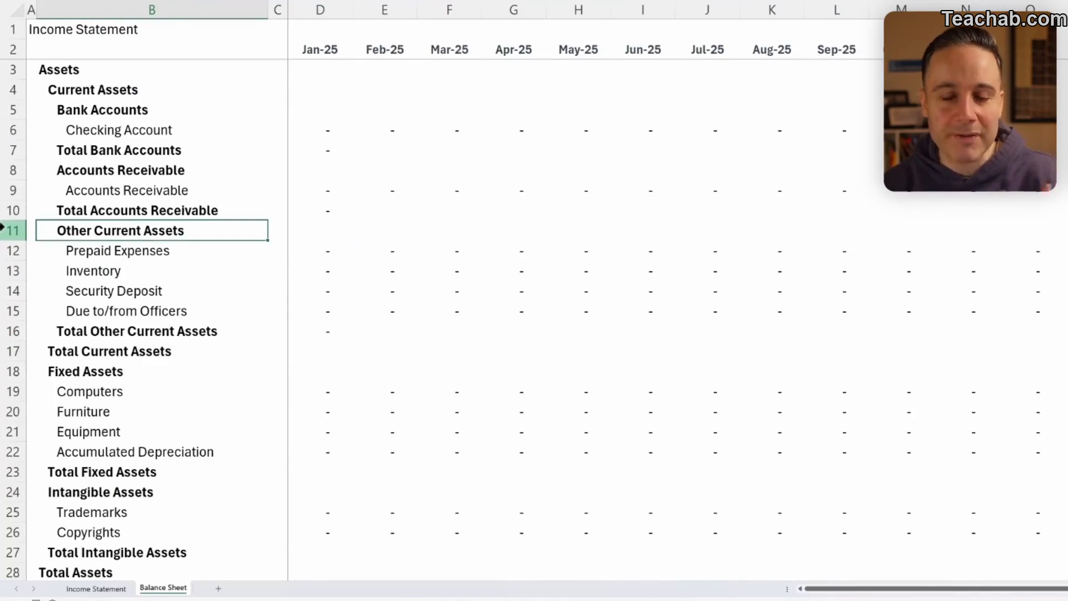
pyautogui.click(350, 338)
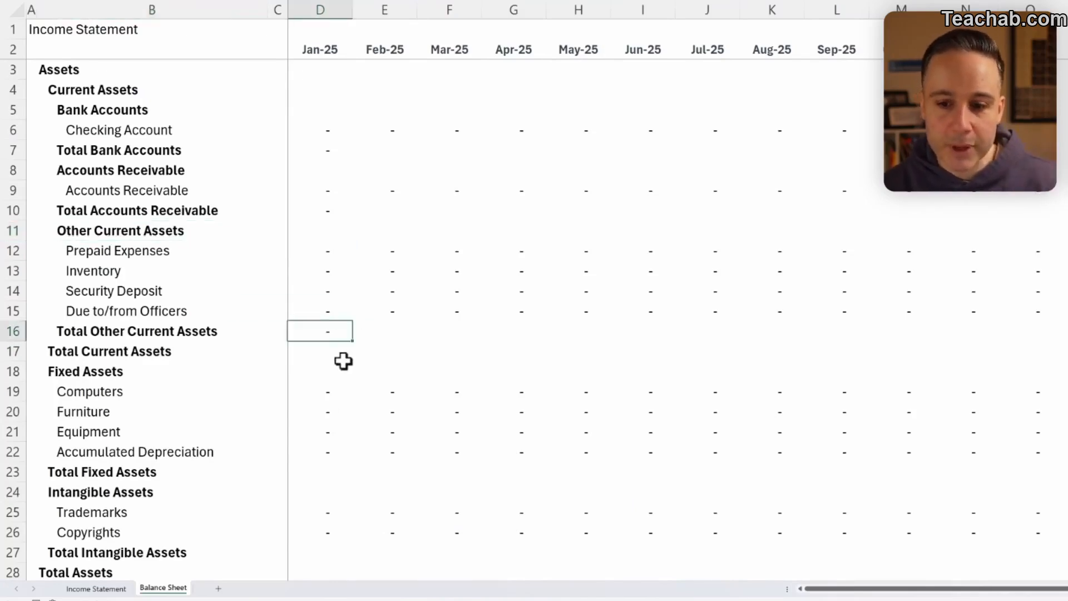
pyautogui.press('Down')
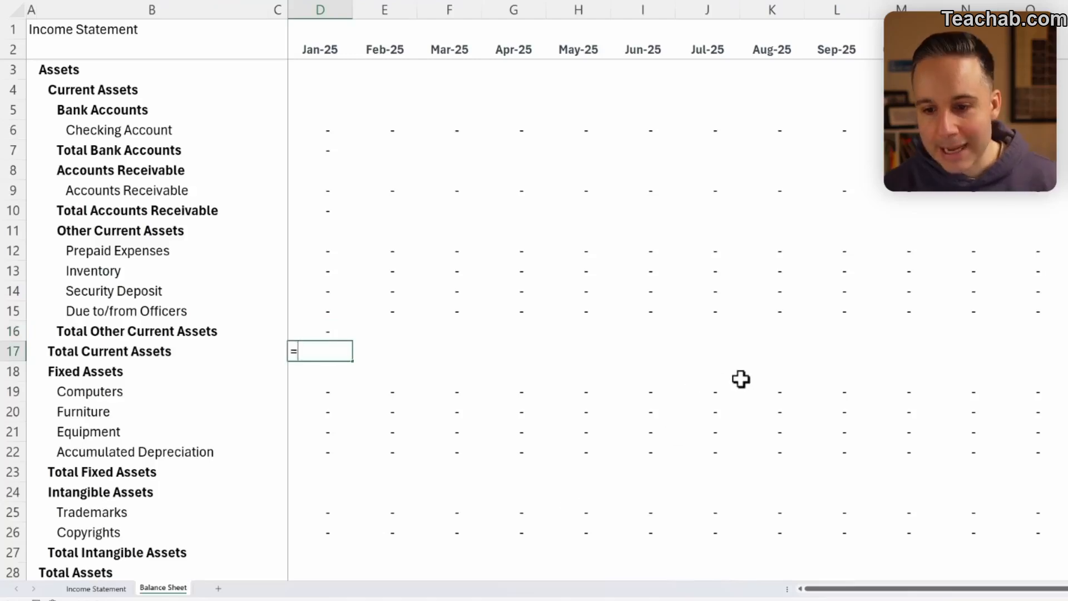
pyautogui.press('Up')
pyautogui.press('Up')
pyautogui.press('Up')
pyautogui.press('Up')
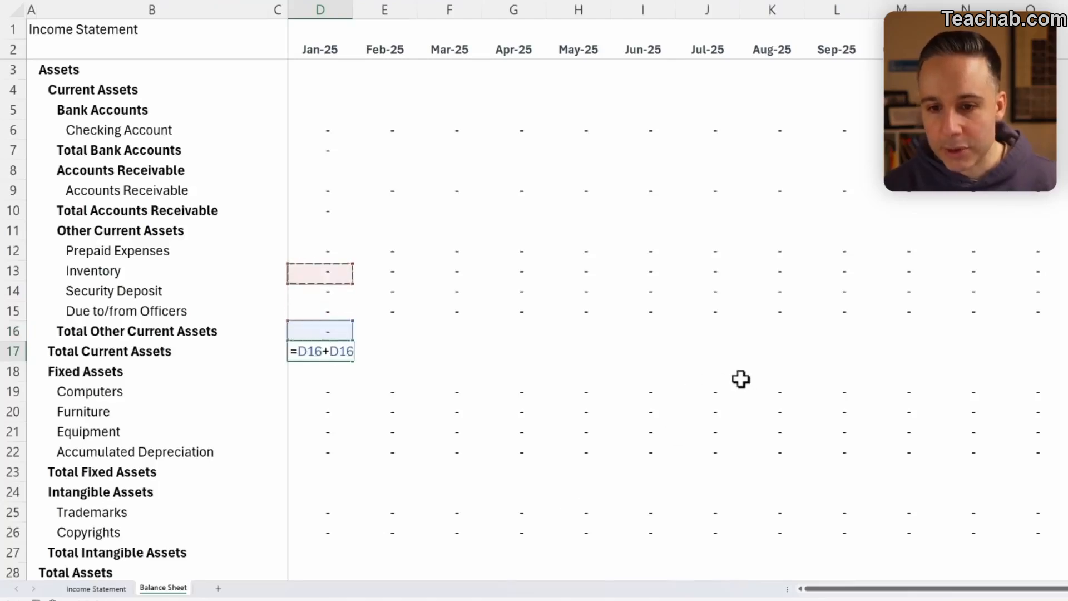
pyautogui.press('Up')
pyautogui.press('Up')
pyautogui.press('Up')
pyautogui.press('Return')
pyautogui.press('Up')
pyautogui.press('Down')
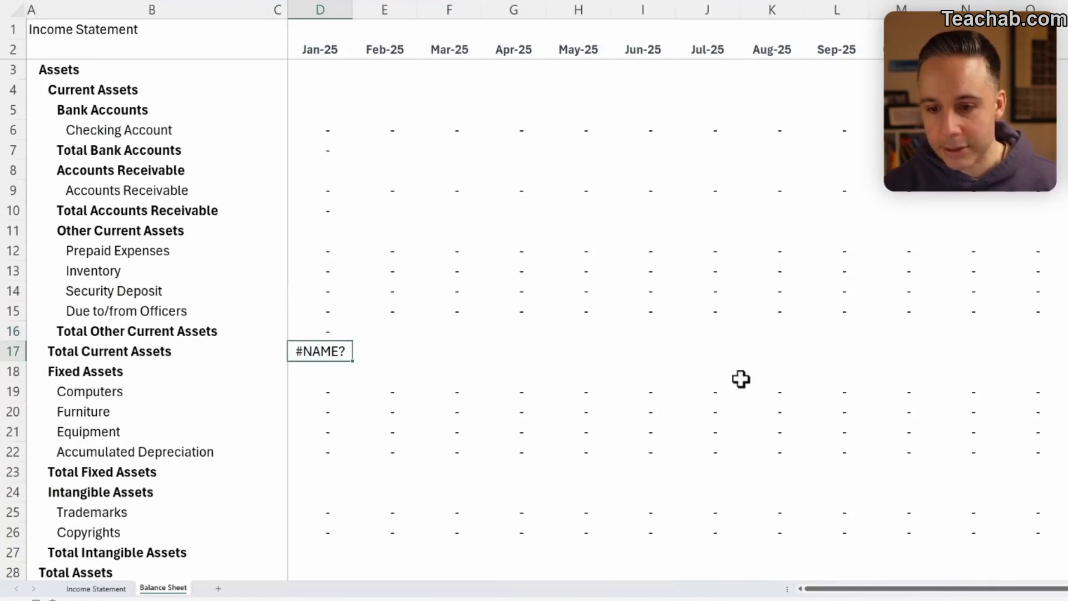
# Enter the Total Current Assets formula =D16+D10+D7 in the Jan-25 column, cell D17
pyautogui.write('=')
pyautogui.press('Up')
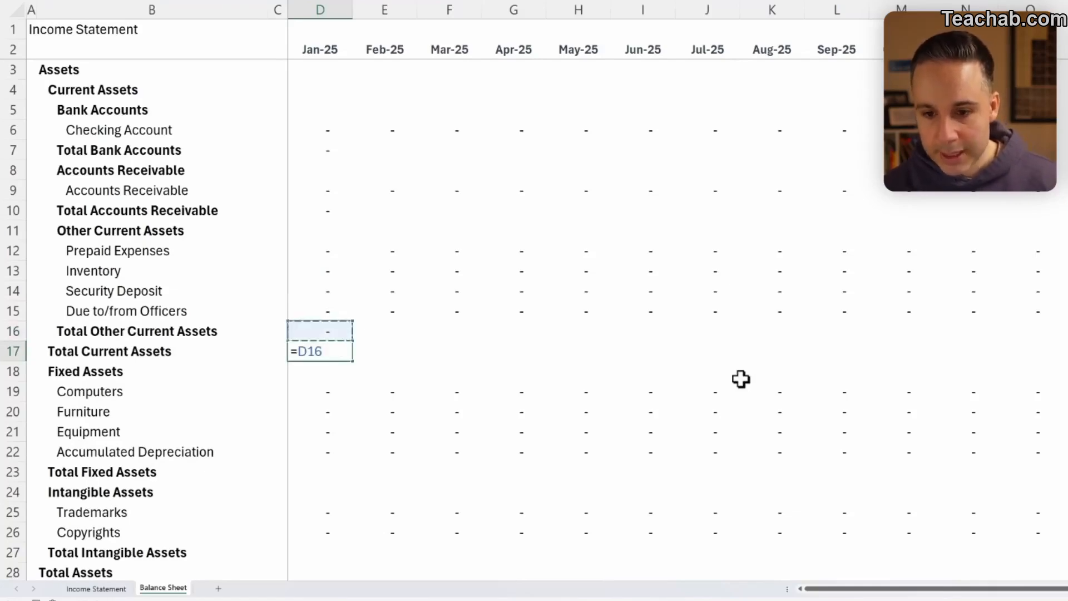
pyautogui.press('Up')
pyautogui.press('Up')
pyautogui.press('Up')
pyautogui.press('Up')
pyautogui.press('Up')
pyautogui.press('Up')
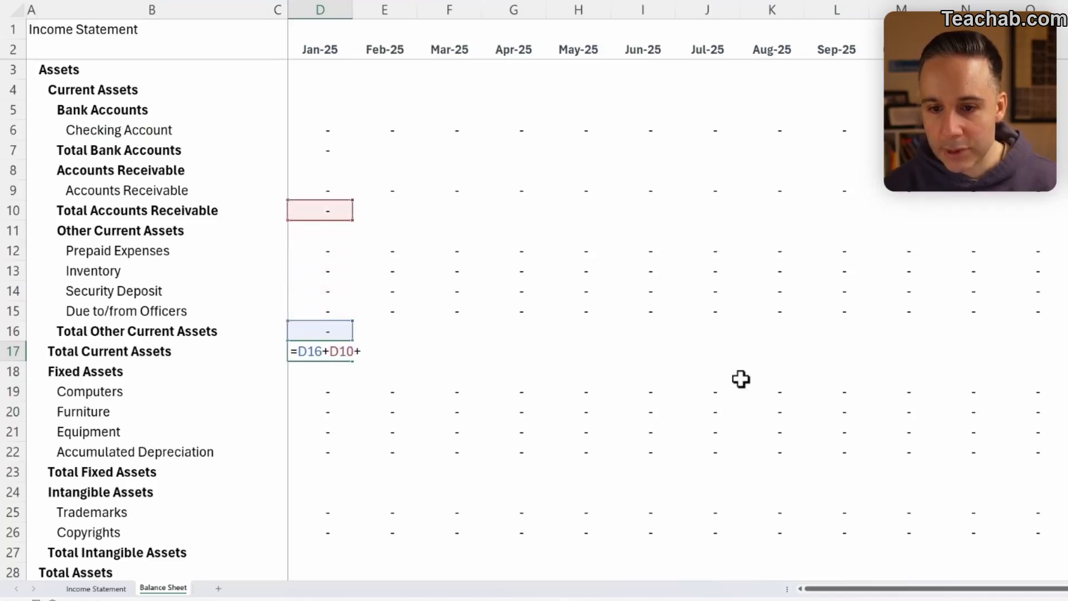
pyautogui.write('+')
pyautogui.press('Up')
pyautogui.press('Up')
pyautogui.press('Up')
pyautogui.press('Up')
pyautogui.press('Up')
pyautogui.press('Up')
pyautogui.press('Up')
pyautogui.press('Up')
pyautogui.press('Up')
pyautogui.press('Up')
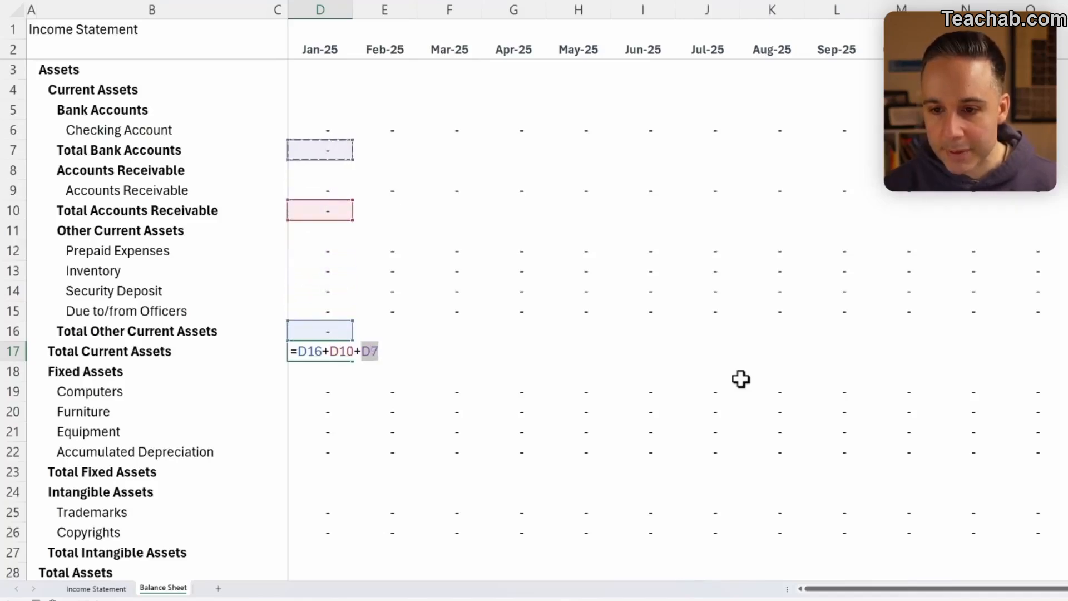
pyautogui.press('Return')
# Add an AutoSum for Total Fixed Assets in the Jan-25 column, cell D23
pyautogui.press('Down')
pyautogui.press('Down')
pyautogui.press('Down')
pyautogui.press('Down')
pyautogui.press('Down')
pyautogui.press('Down')
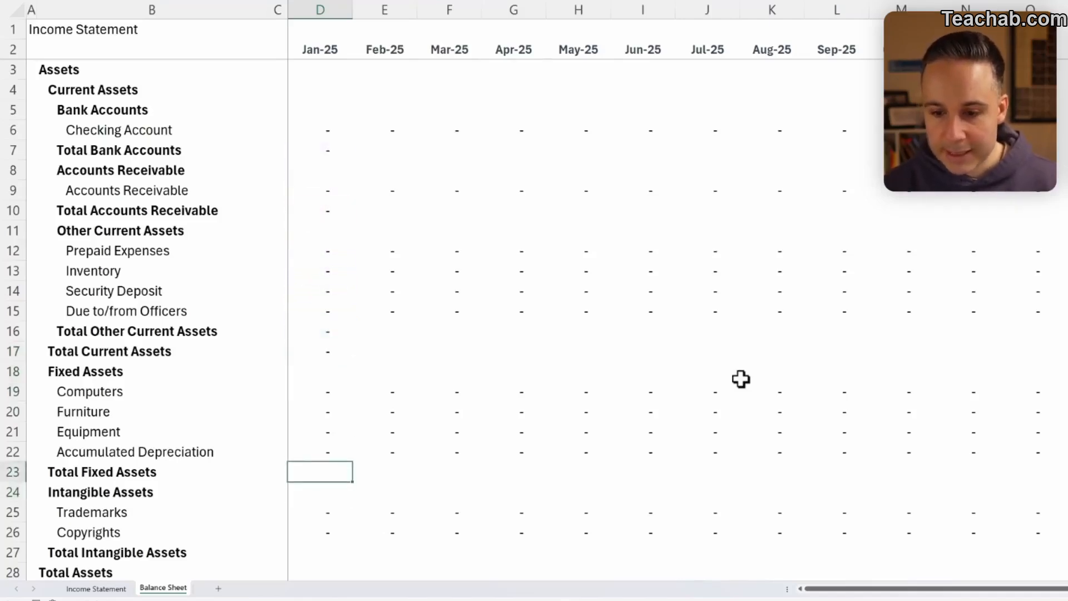
pyautogui.hotkey('alt', '=')
pyautogui.press('Return')
# Add an AutoSum of D25:D26 for Total Intangible Assets in cell D27
pyautogui.scroll(-3, 376, 377)
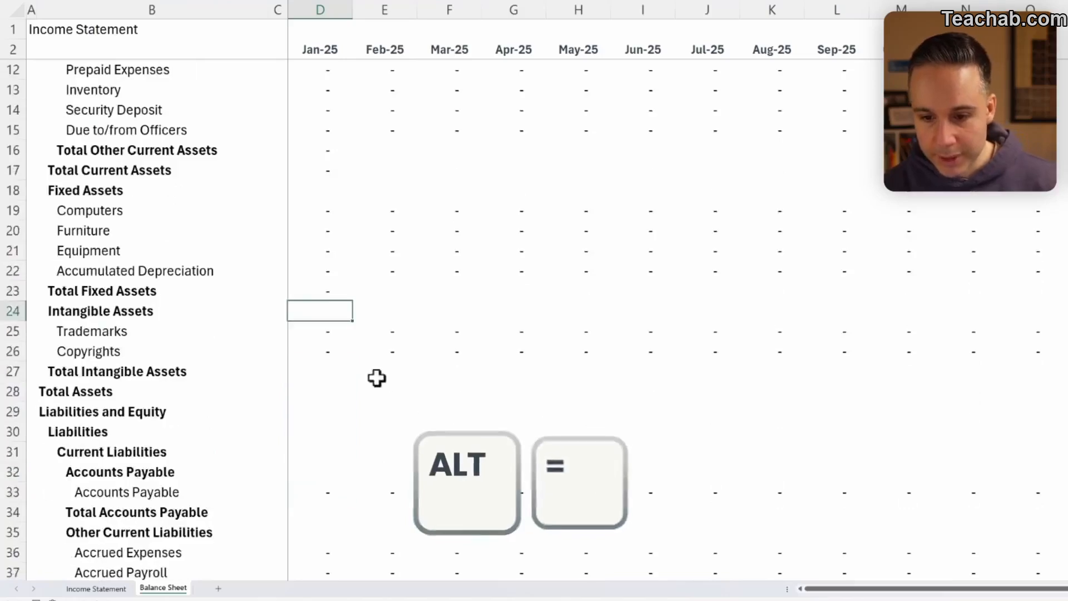
pyautogui.press('Down')
pyautogui.press('Down')
pyautogui.press('Down')
pyautogui.hotkey('alt', '=')
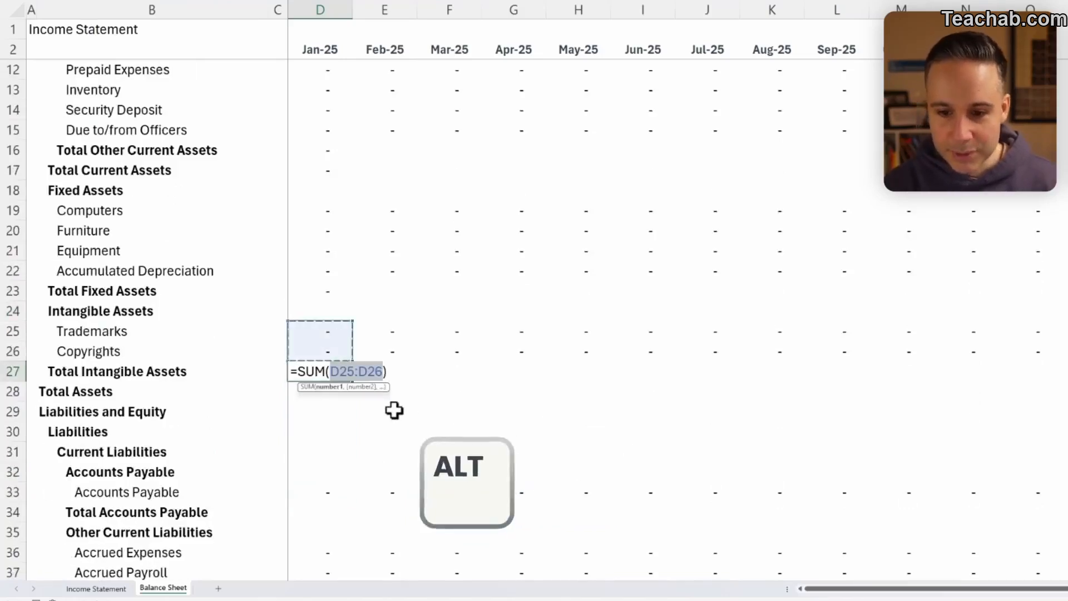
pyautogui.press('Return')
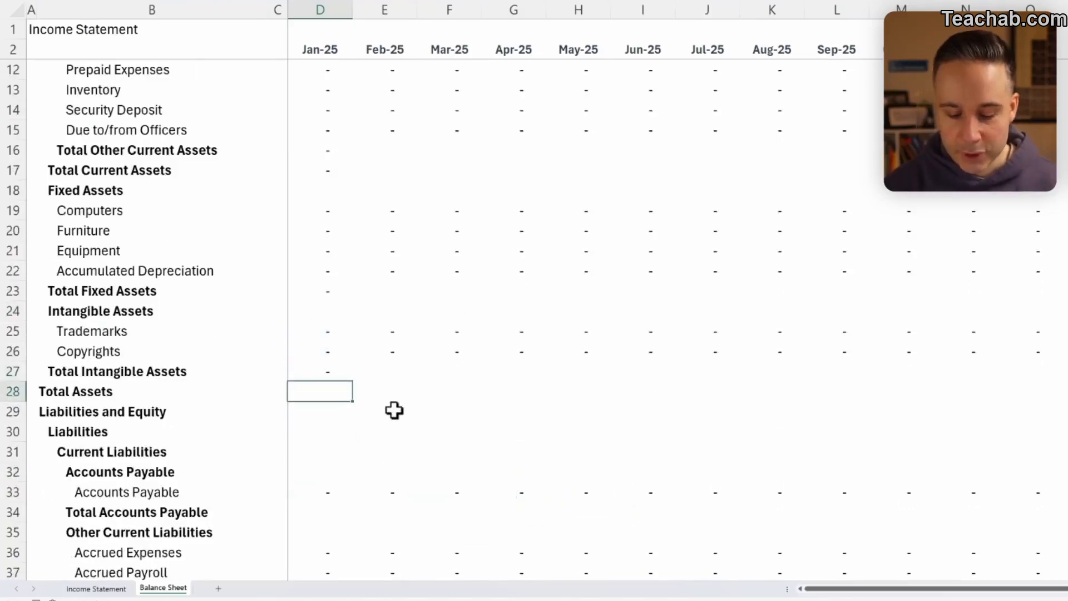
# Enter the Total Assets formula in D28, adding the intangible, fixed and current asset totals D27, D23 and D17
pyautogui.write('=')
pyautogui.press('Up')
pyautogui.write('+')
pyautogui.press('Up')
pyautogui.press('Up')
pyautogui.press('Up')
pyautogui.press('Up')
pyautogui.press('Up')
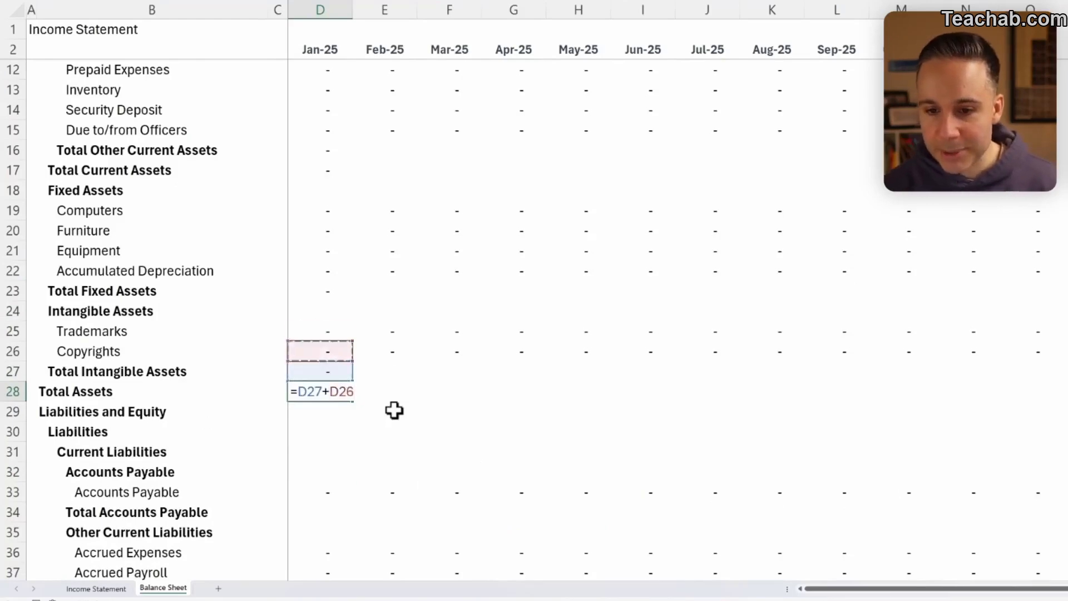
pyautogui.write('+')
pyautogui.press('Up')
pyautogui.press('Up')
pyautogui.press('Up')
pyautogui.press('Up')
pyautogui.press('Up')
pyautogui.press('Up')
pyautogui.press('Up')
pyautogui.press('Up')
pyautogui.press('Up')
pyautogui.press('Up')
pyautogui.press('Up')
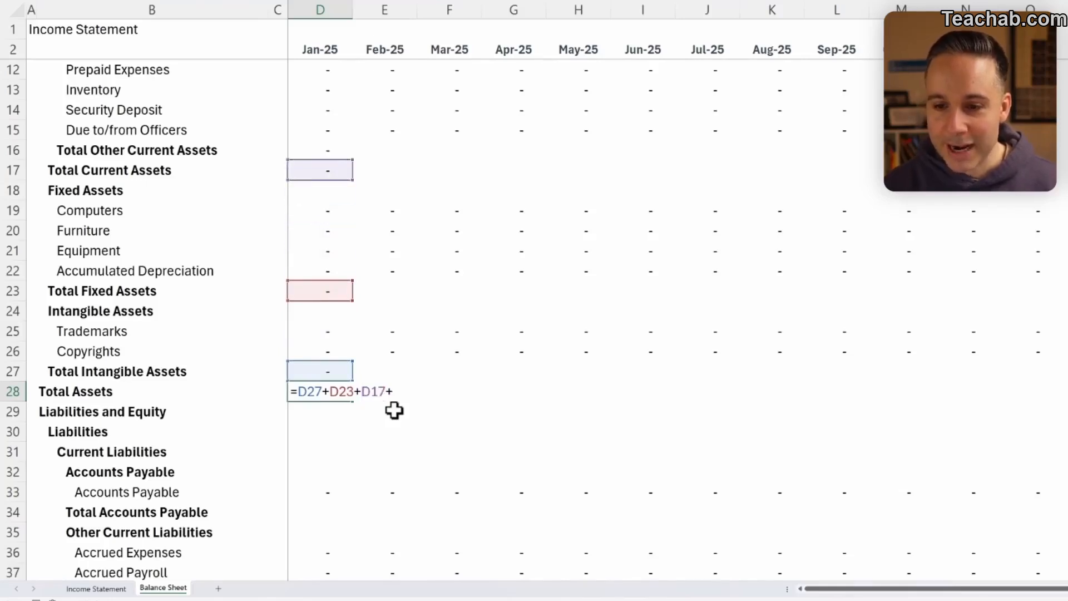
pyautogui.scroll(3, 394, 410)
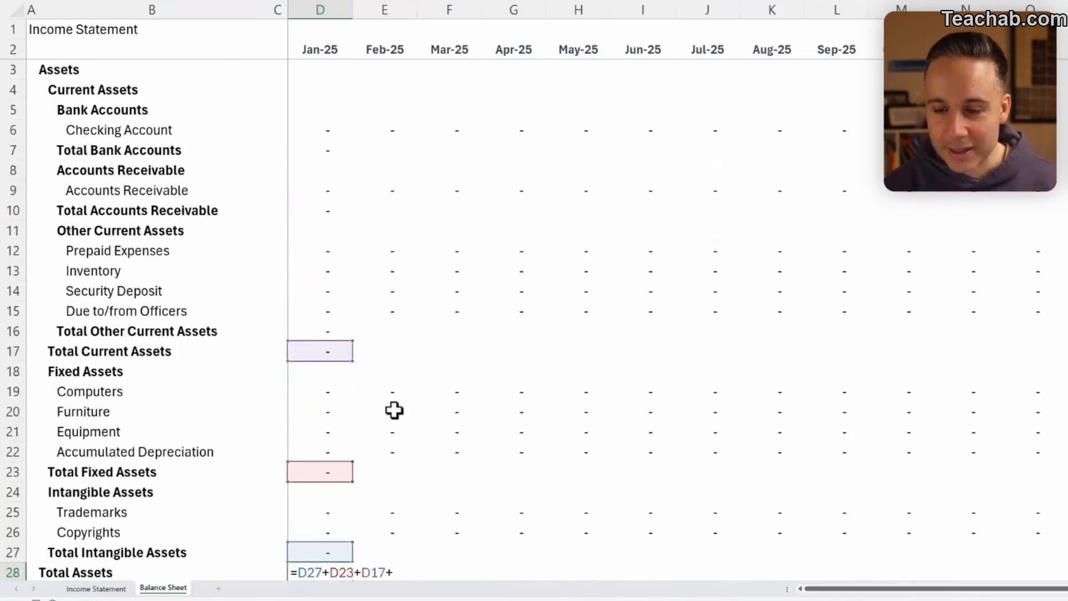
pyautogui.press('Return')
# Add an AutoSum of D33 for Total Accounts Payable in cell D34
pyautogui.scroll(-6, 393, 410)
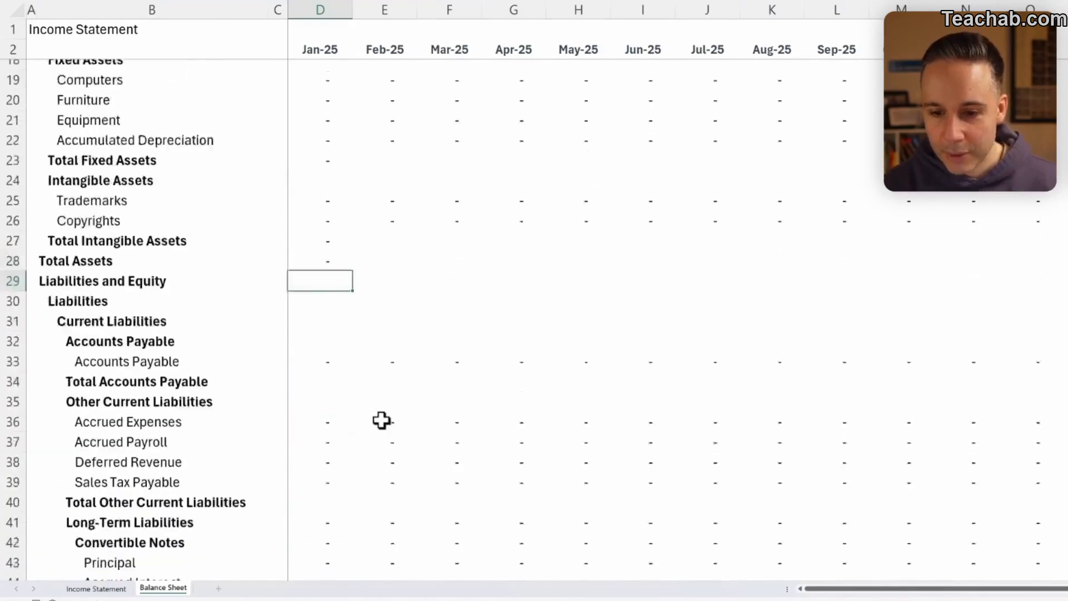
pyautogui.click(318, 352)
pyautogui.hotkey('alt', '=')
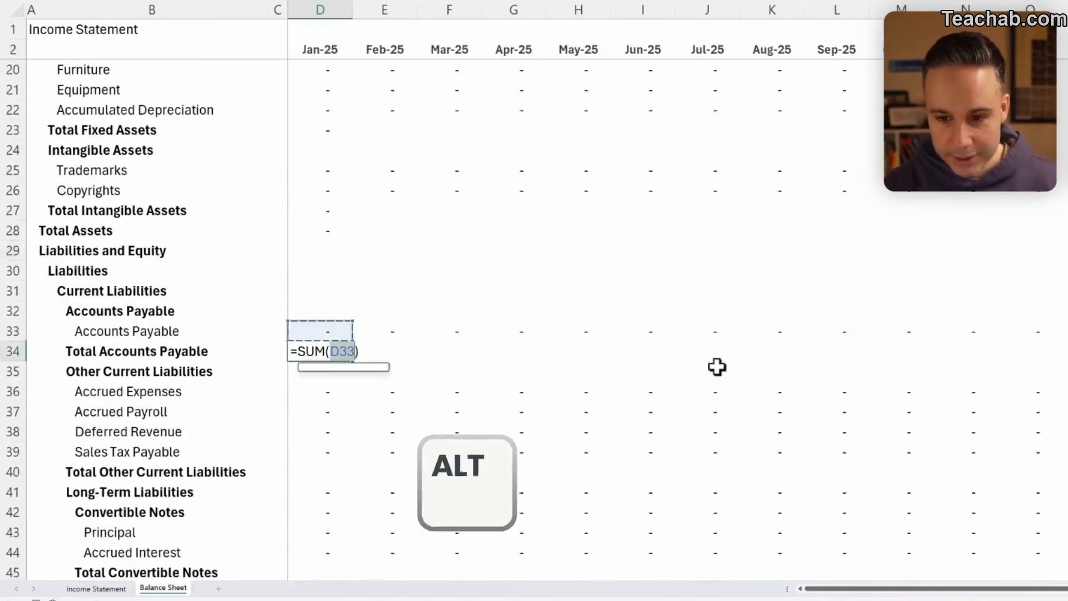
pyautogui.press('Return')
# Add an AutoSum for Total Other Current Liabilities in the Jan-25 column, cell D40
pyautogui.press('Down')
pyautogui.press('Down')
pyautogui.press('Down')
pyautogui.press('Down')
pyautogui.press('Down')
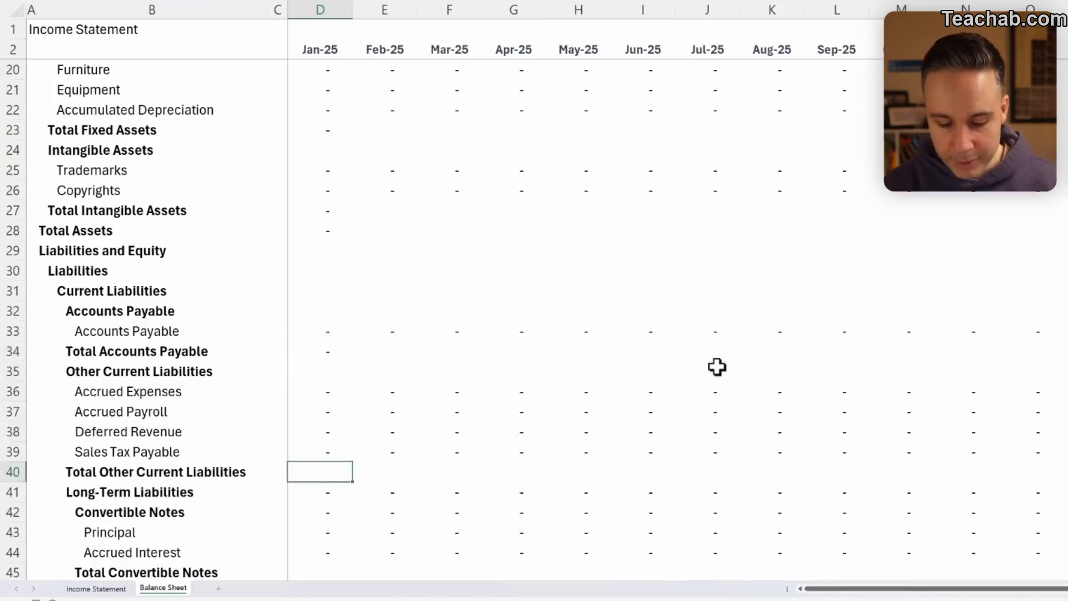
pyautogui.hotkey('alt', '=')
pyautogui.press('Return')
# Clear the placeholder values across all months in the Long-Term Liabilities heading row 41
pyautogui.scroll(-2, 597, 402)
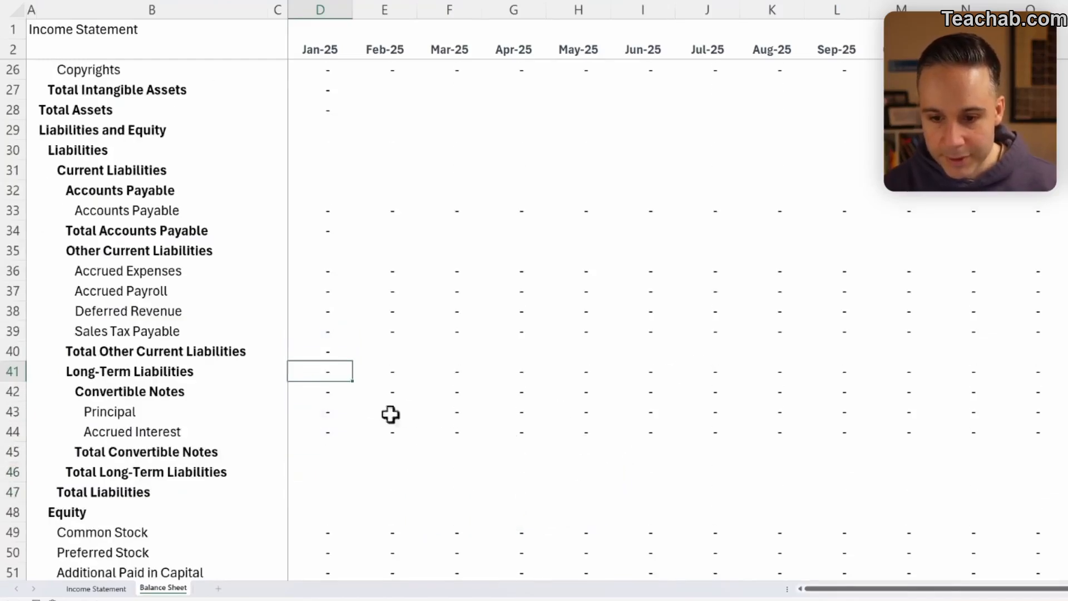
pyautogui.click(310, 447)
pyautogui.press('Up')
pyautogui.press('Up')
pyautogui.press('Up')
pyautogui.press('Up')
pyautogui.hotkey('ctrl', 'shift', 'Right')
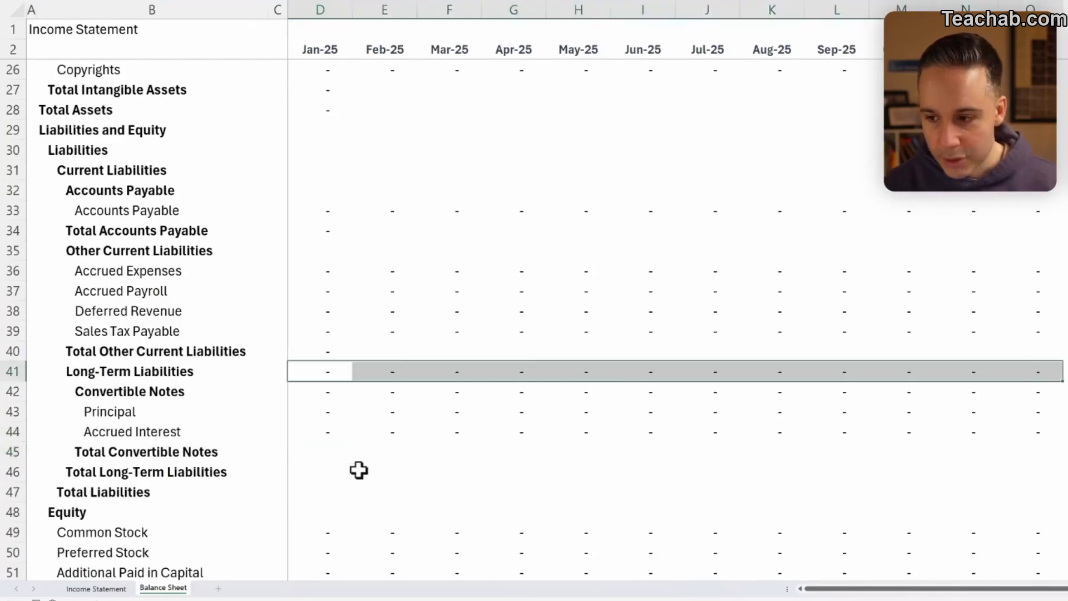
# Add an AutoSum for Total Convertible Notes in D45 and set Total Long-Term Liabilities in D46 to =D45
pyautogui.press('Down')
pyautogui.press('Down')
pyautogui.press('Down')
pyautogui.press('Down')
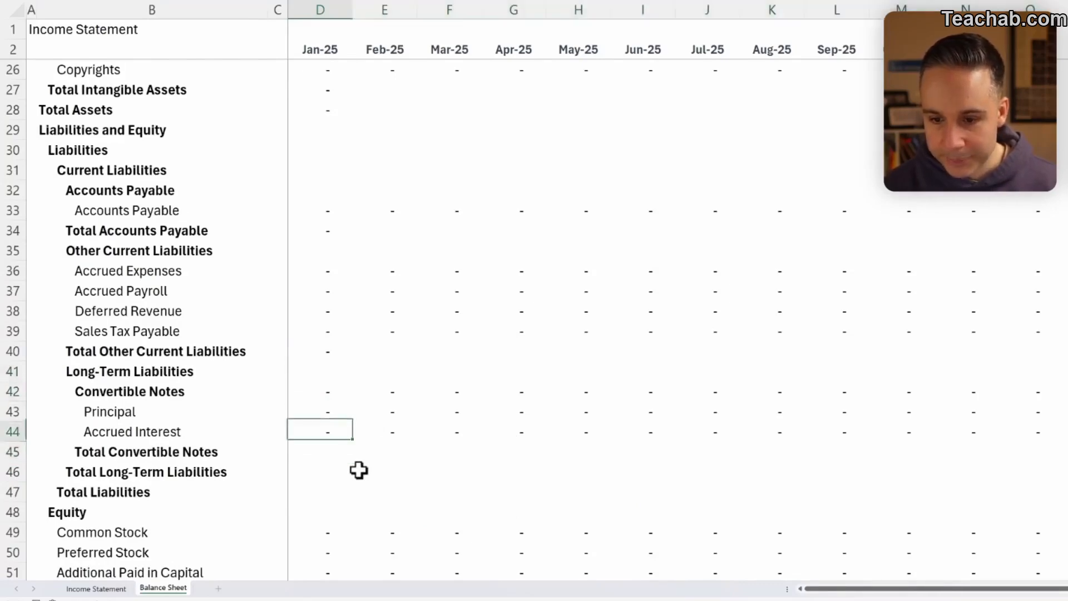
pyautogui.hotkey('alt', '=')
pyautogui.press('Return')
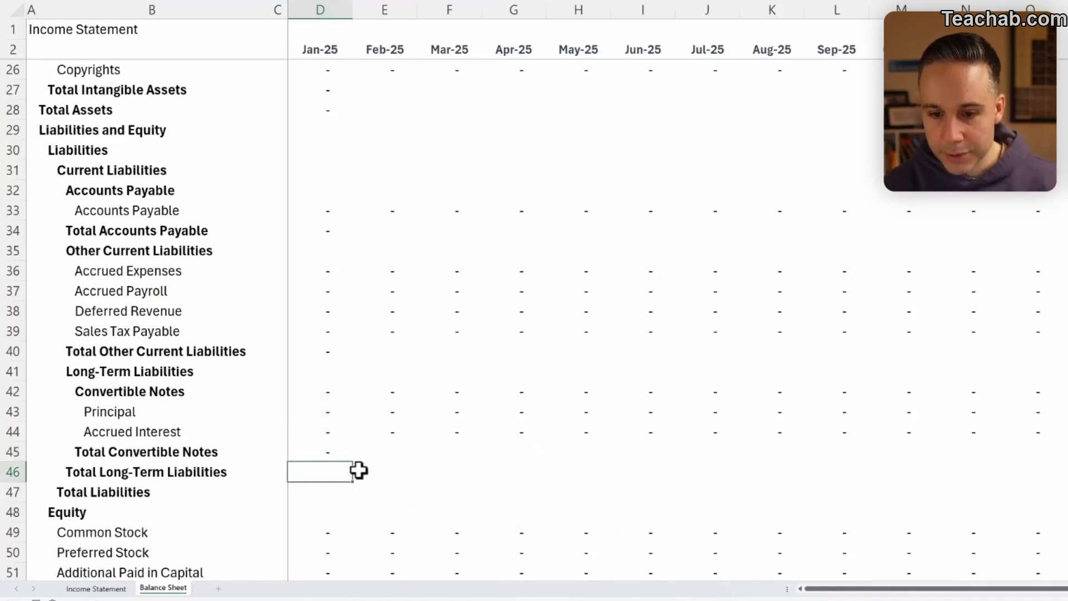
pyautogui.write('=D45')
pyautogui.press('Return')
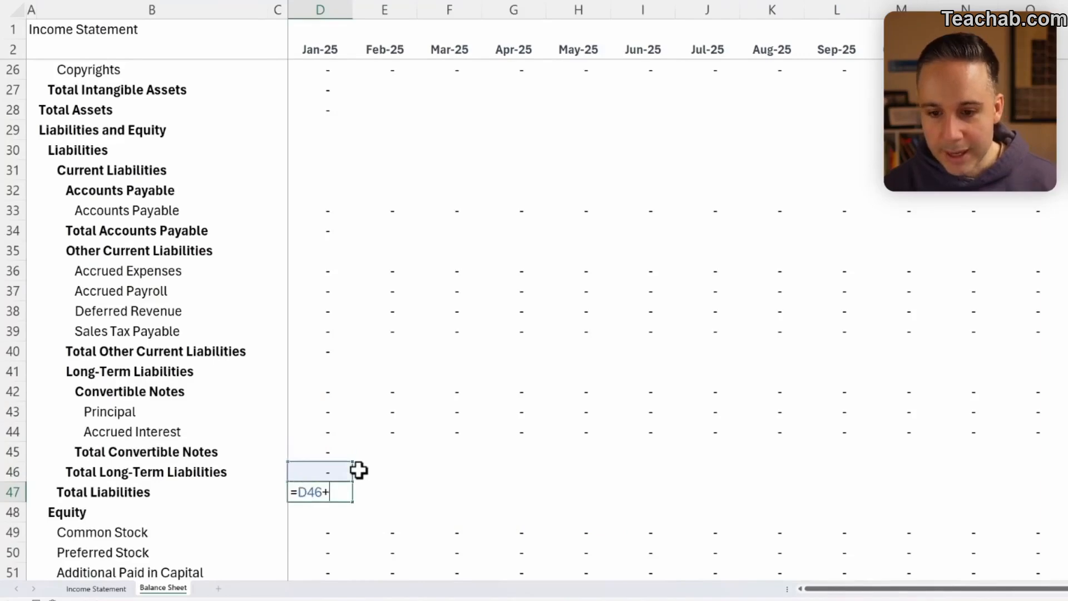
# Enter the Total Liabilities formula =D46+D40+D34 in the Jan-25 column, cell D47
pyautogui.press('Up')
pyautogui.press('Up')
pyautogui.press('Up')
pyautogui.press('Up')
pyautogui.press('Up')
pyautogui.press('Up')
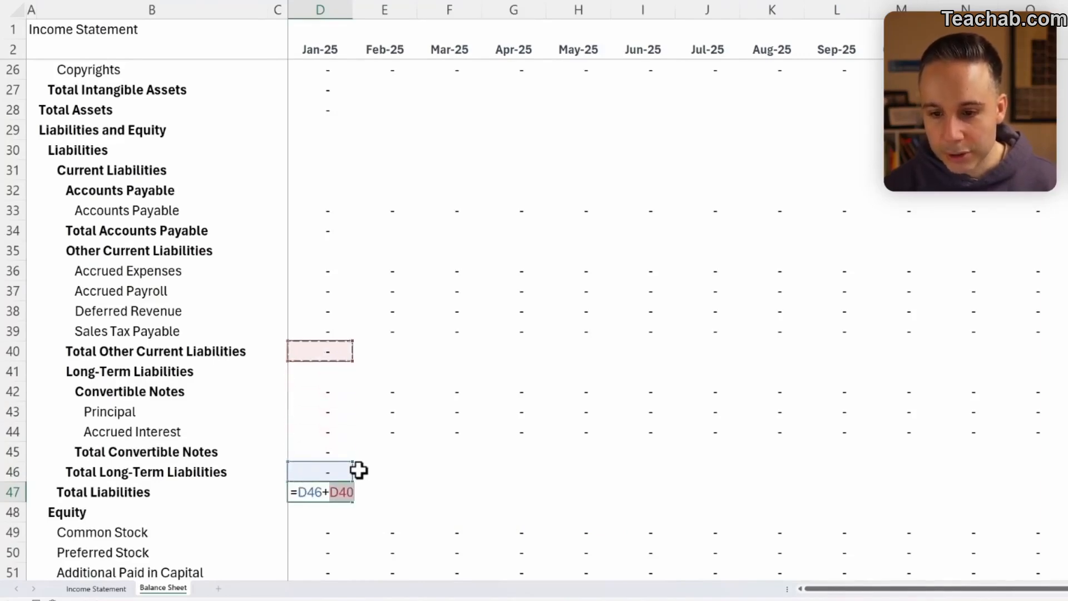
pyautogui.write('+')
pyautogui.press('Up')
pyautogui.press('Up')
pyautogui.press('Up')
pyautogui.press('Up')
pyautogui.press('Up')
pyautogui.press('Up')
pyautogui.press('Up')
pyautogui.press('Up')
pyautogui.press('Up')
pyautogui.press('Up')
pyautogui.press('Up')
pyautogui.press('Up')
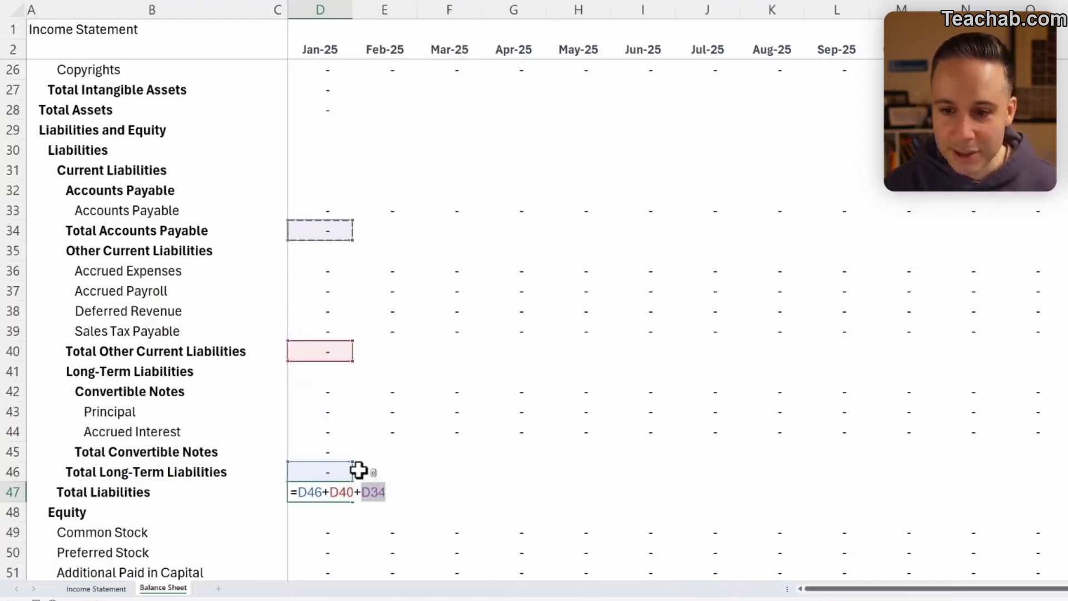
pyautogui.press('Return')
# Add an AutoSum for Total Equity in the Jan-25 column, cell D54
pyautogui.scroll(-4, 358, 470)
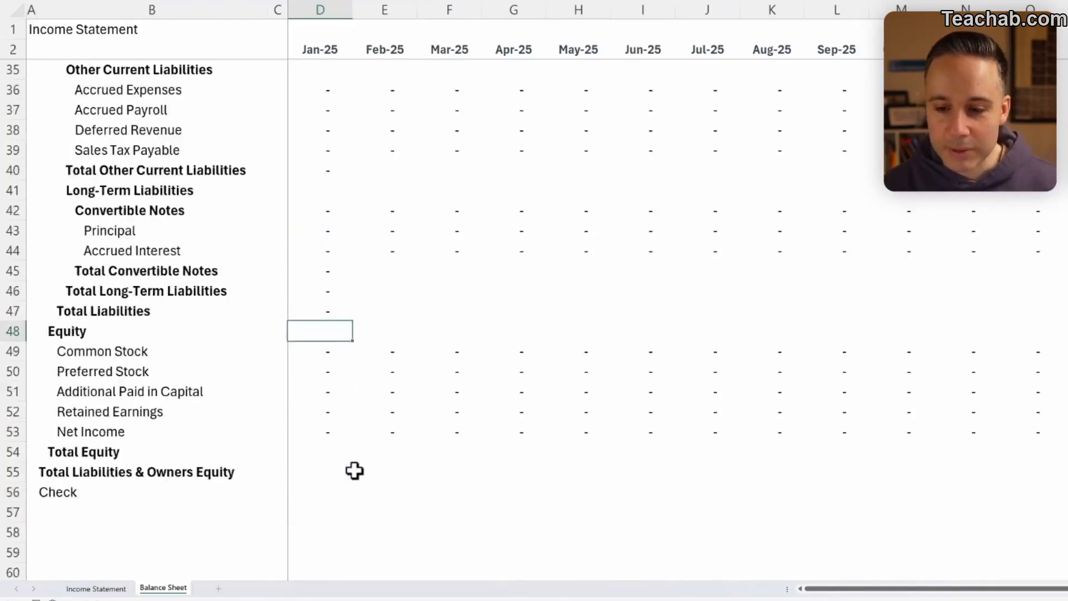
pyautogui.click(329, 391)
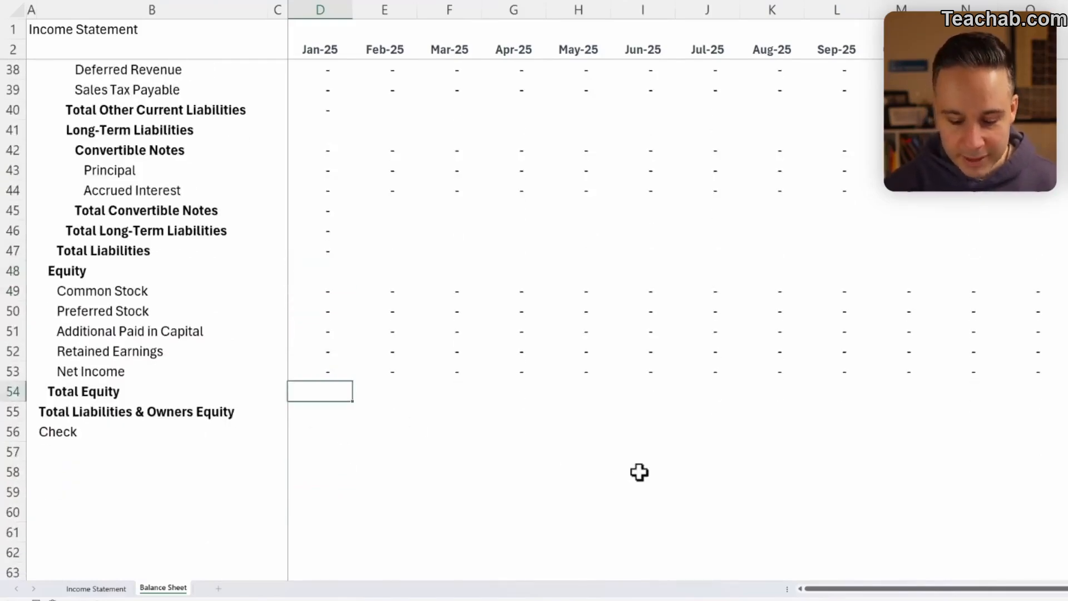
pyautogui.hotkey('alt', '=')
pyautogui.press('Return')
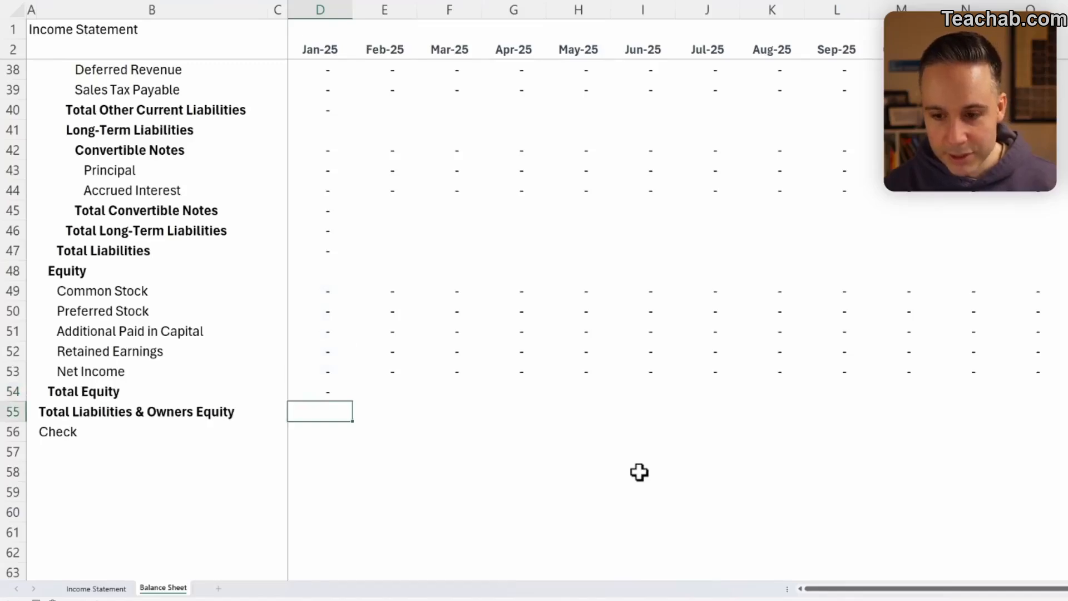
# Enter the Total Liabilities & Owners Equity formula in D55, adding Total Equity in D54 and Total Liabilities in D47
pyautogui.press('Up')
pyautogui.press('Down')
pyautogui.write('=')
pyautogui.press('Up')
pyautogui.write('+')
pyautogui.press('Up')
pyautogui.press('Up')
pyautogui.press('Up')
pyautogui.press('Up')
pyautogui.press('Up')
pyautogui.press('Up')
pyautogui.press('Up')
pyautogui.press('Up')
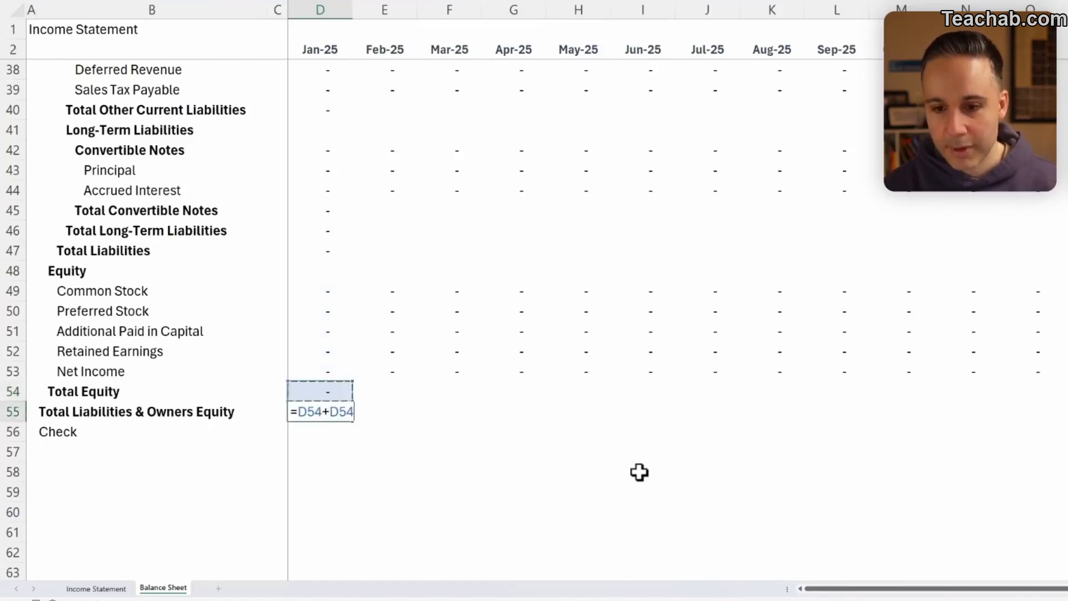
pyautogui.press('Return')
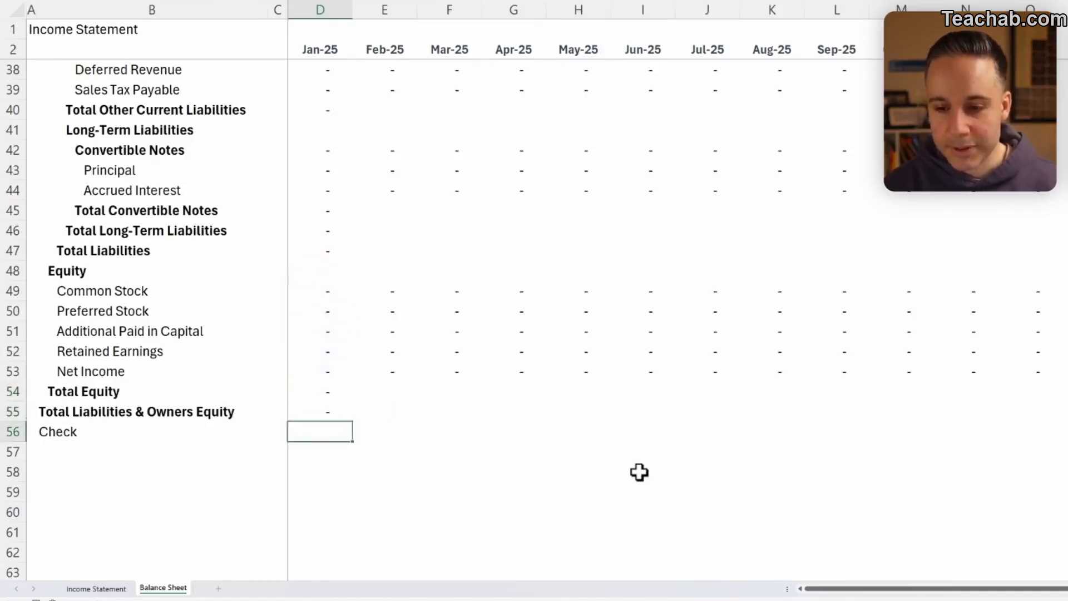
# Enter the Check formula =D28-D55 in D56, subtracting Total Liabilities & Owners Equity from Total Assets
pyautogui.press('Up')
pyautogui.press('Down')
pyautogui.scroll(12, 343, 155)
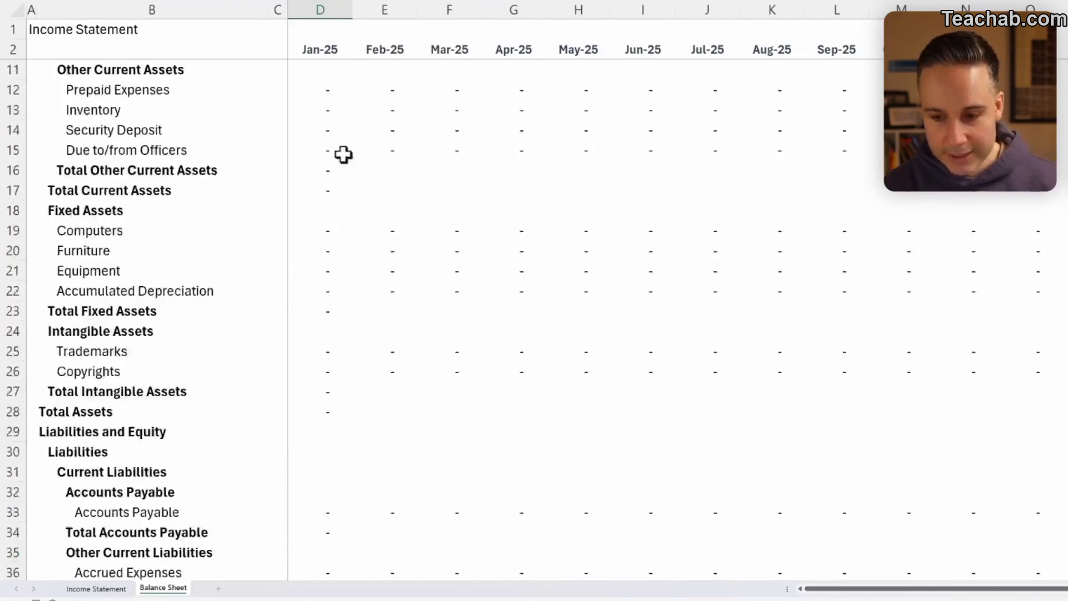
pyautogui.scroll(-2, 324, 503)
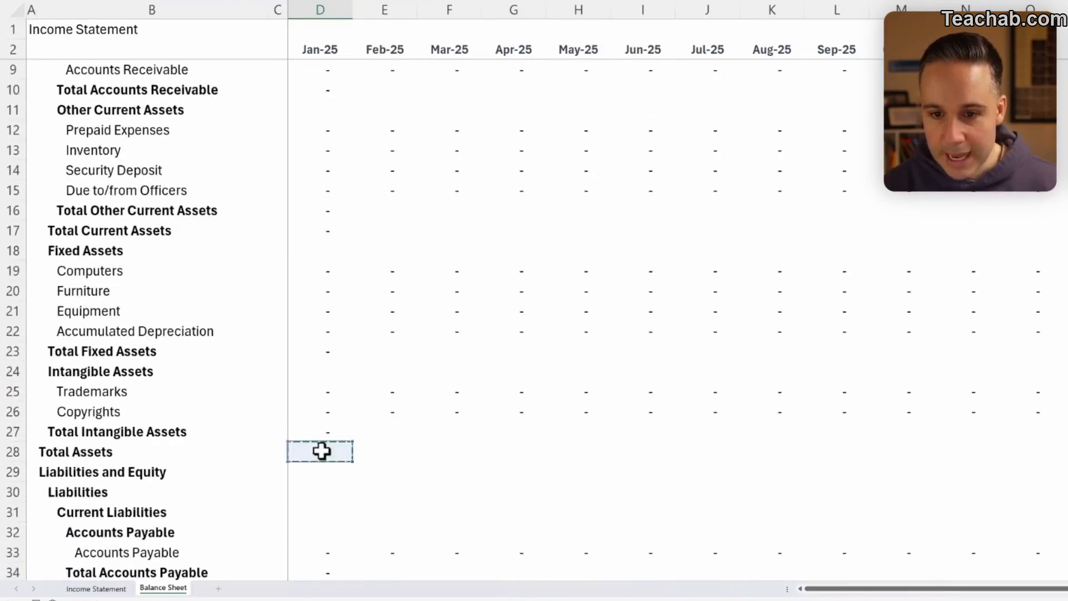
pyautogui.press('BackSpace')
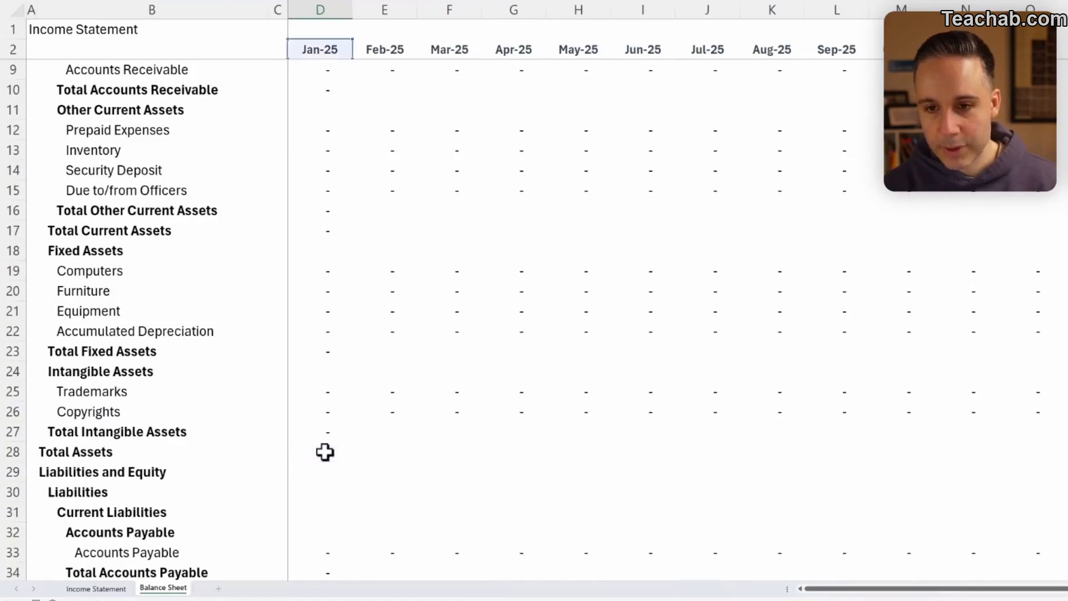
pyautogui.write('8')
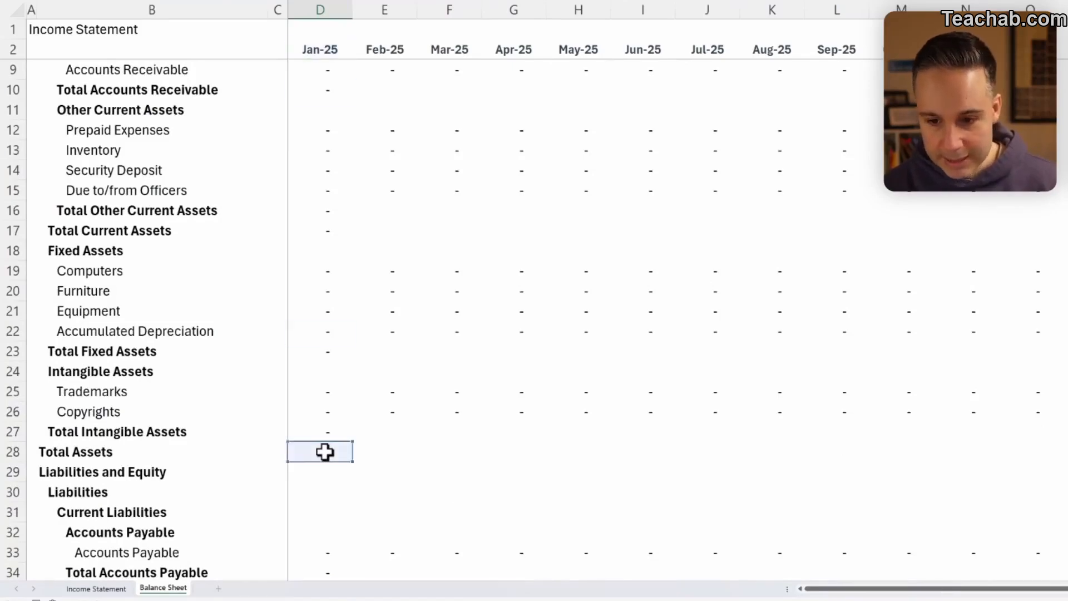
pyautogui.write('-')
pyautogui.scroll(-15, 325, 452)
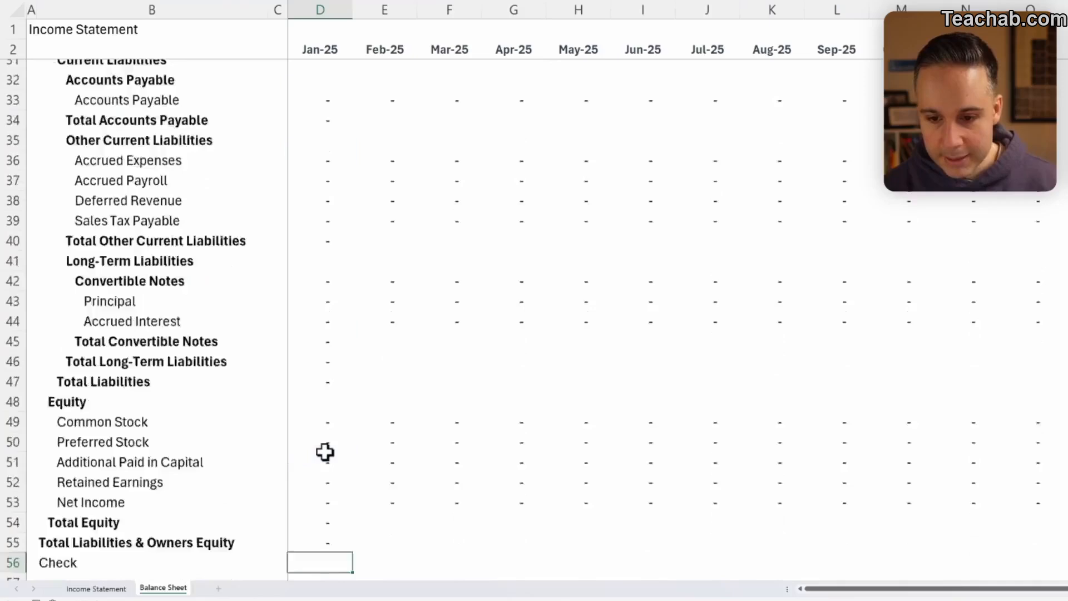
pyautogui.click(316, 90)
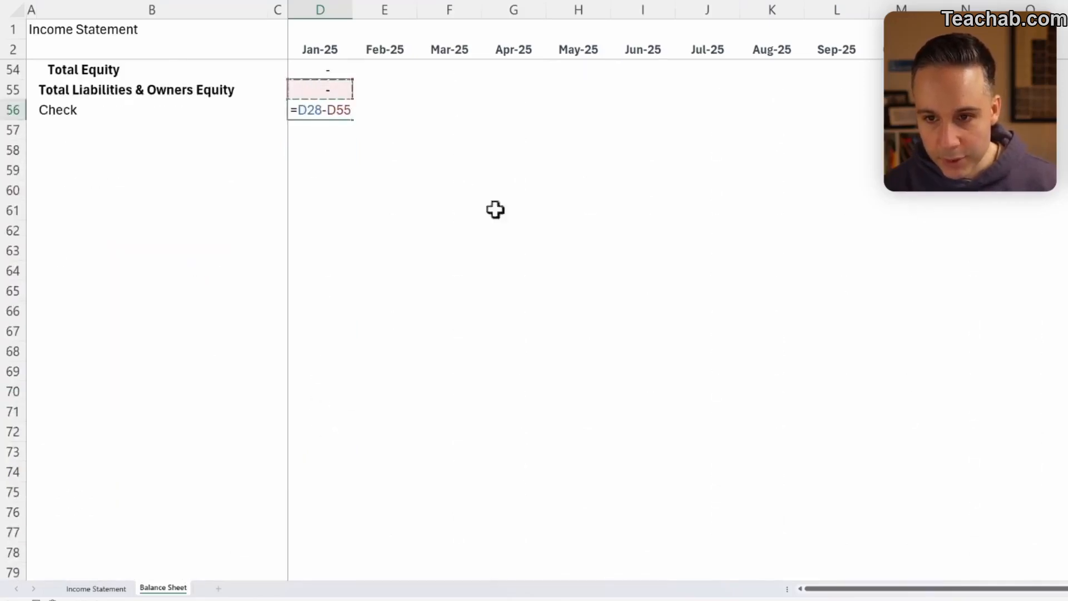
pyautogui.press('Return')
pyautogui.hotkey('shift', 'Return')
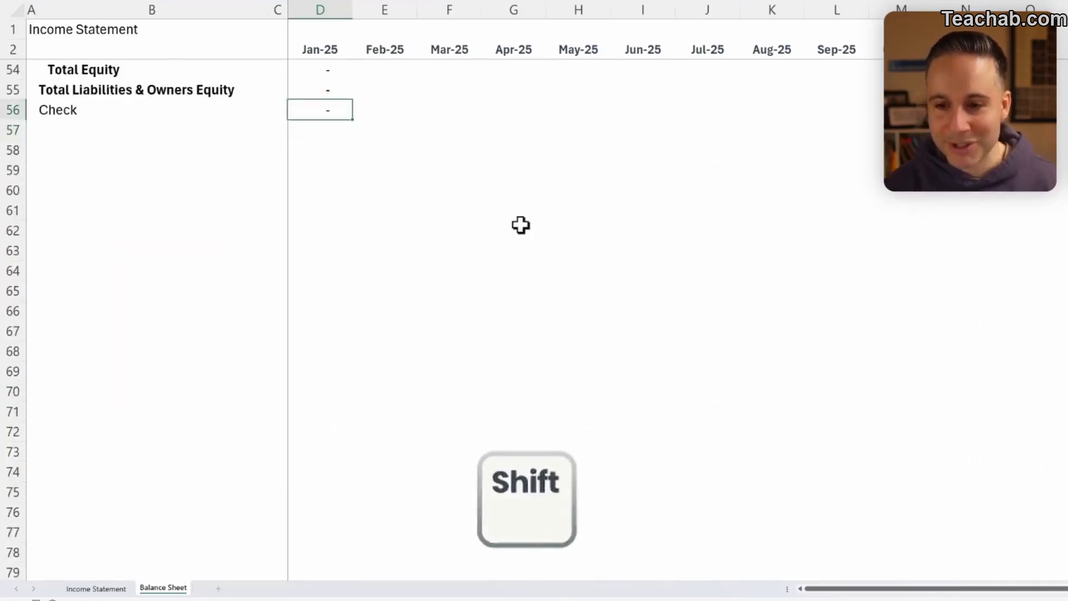
# Copy the Jan-25 column D6:D56 and paste it across all months through Dec-25, filling D6:O56
pyautogui.scroll(17, 521, 225)
pyautogui.keyDown('shift'); pyautogui.click(319, 131); pyautogui.keyUp('shift')
pyautogui.hotkey('ctrl', 'c')
pyautogui.hotkey('ctrl', 'shift', 'Right')
pyautogui.press('Left')
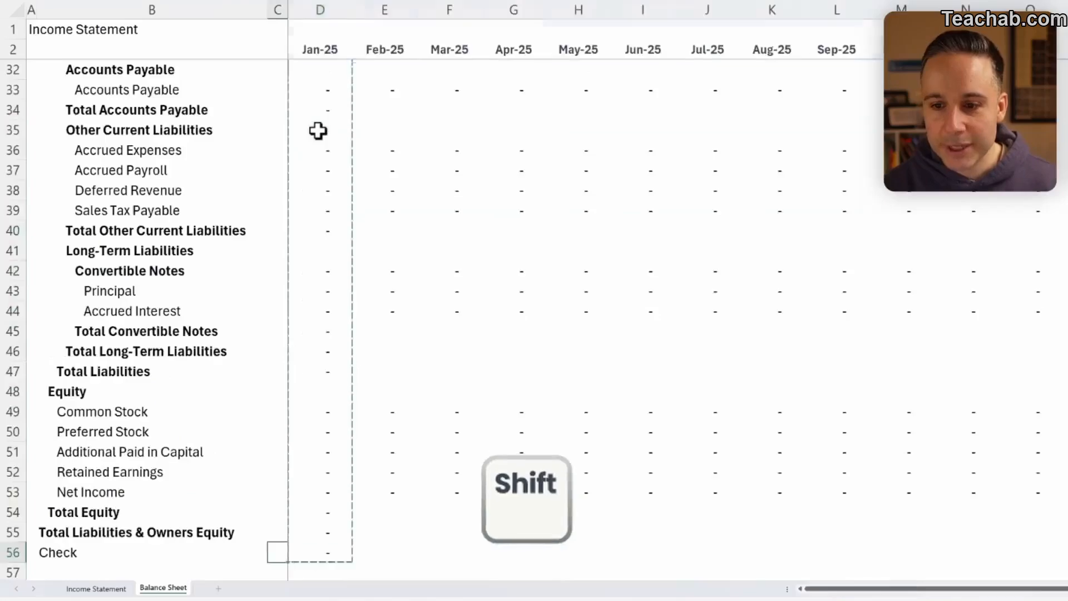
pyautogui.press('Right')
pyautogui.hotkey('shift', 'Right')
pyautogui.hotkey('shift', 'Right')
pyautogui.hotkey('shift', 'Right')
pyautogui.hotkey('shift', 'Right')
pyautogui.hotkey('shift', 'Right')
pyautogui.hotkey('shift', 'Right')
pyautogui.hotkey('shift', 'Right')
pyautogui.hotkey('shift', 'Right')
pyautogui.hotkey('shift', 'Right')
pyautogui.hotkey('shift', 'Right')
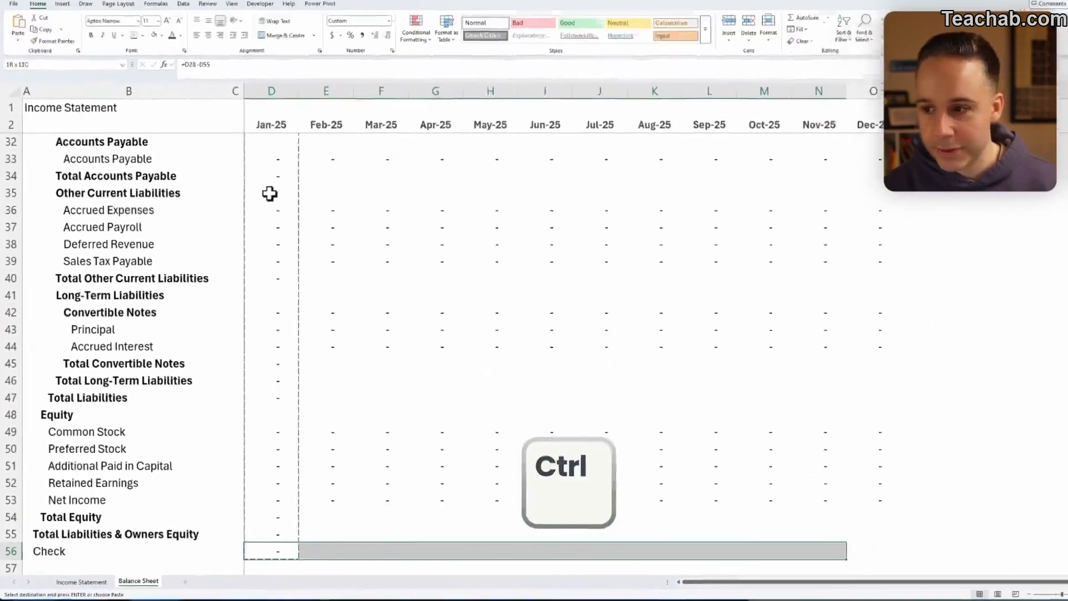
pyautogui.hotkey('ctrl', 'shift', 'Up')
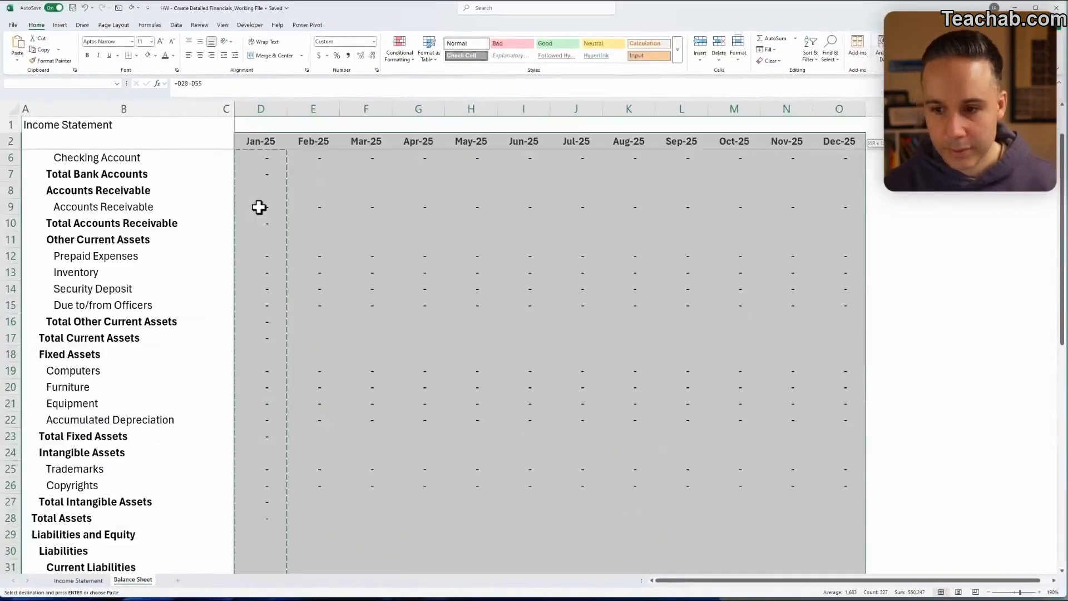
pyautogui.hotkey('ctrl', 'v')
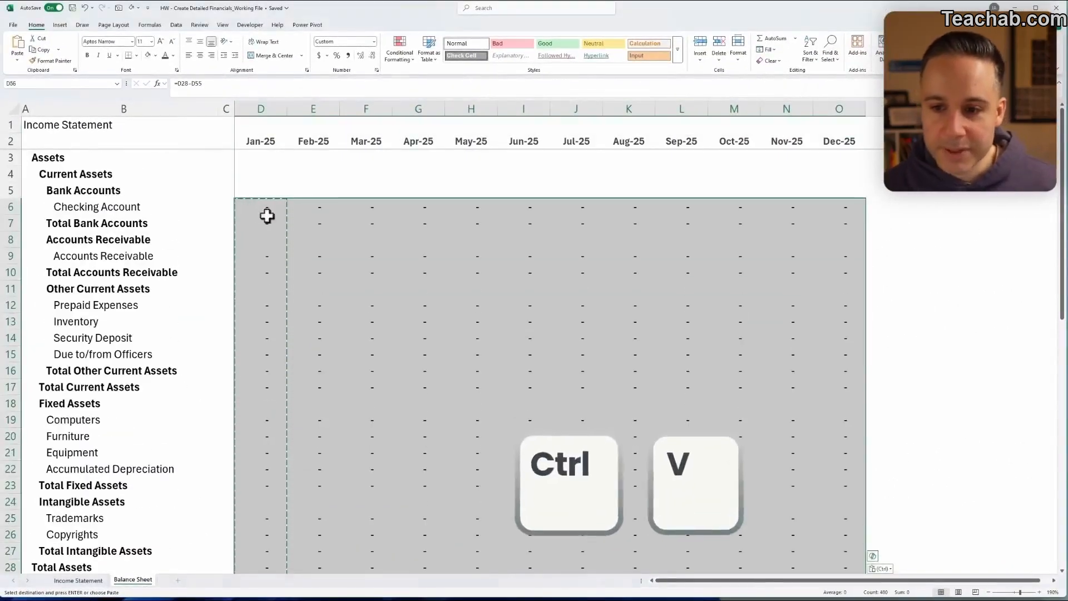
# Select only the formula cells within D6:O56 using Go To Special and make them bold
pyautogui.click(267, 216)
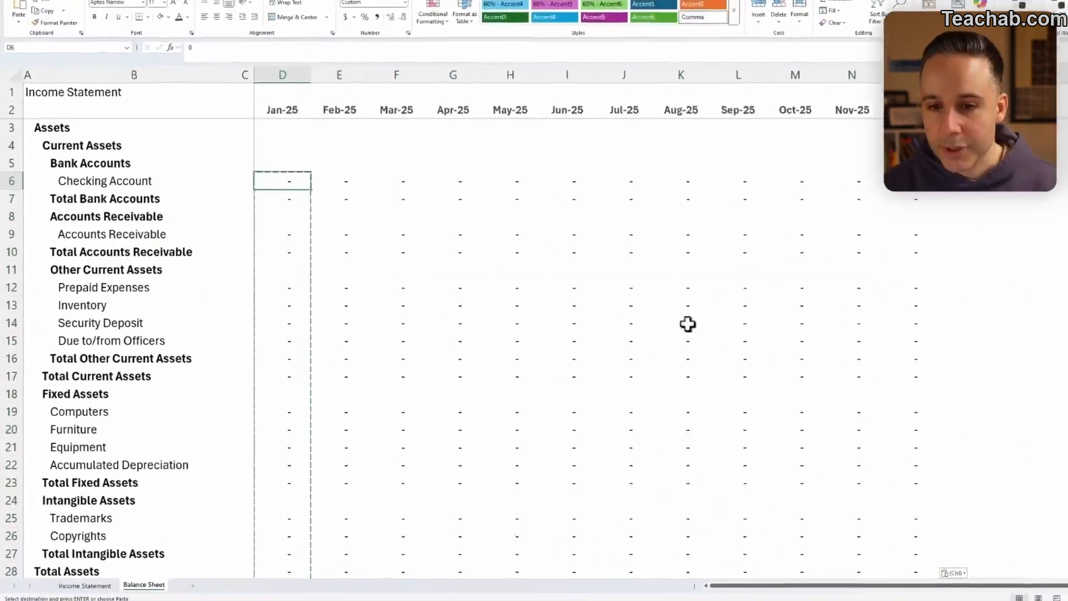
pyautogui.scroll(-9, 760, 403)
pyautogui.scroll(-7, 929, 393)
pyautogui.scroll(3, 990, 360)
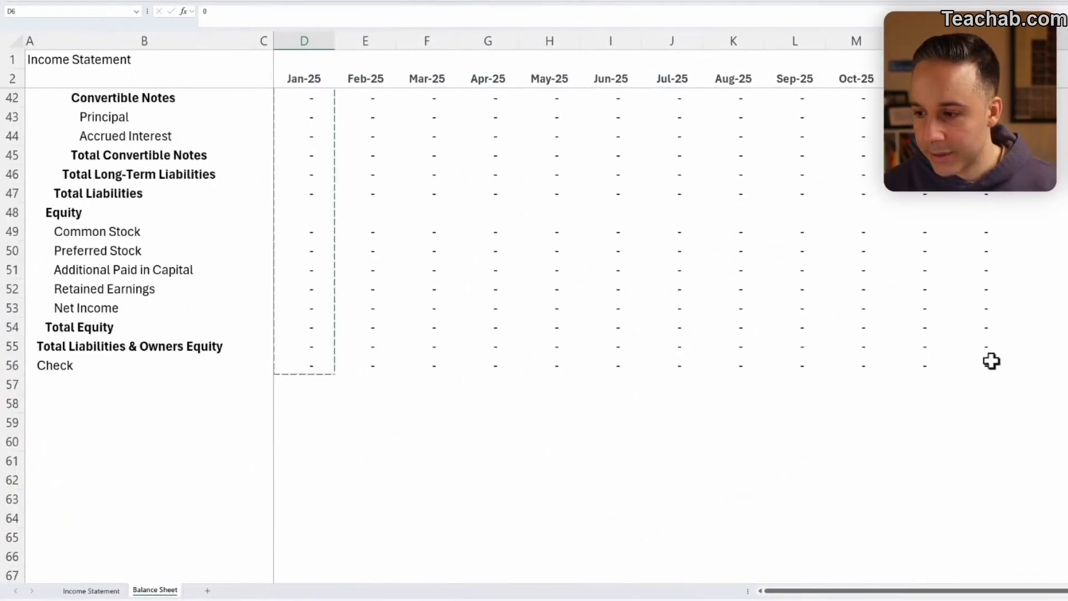
pyautogui.keyDown('shift'); pyautogui.click(985, 362); pyautogui.keyUp('shift')
pyautogui.scroll(14, 986, 362)
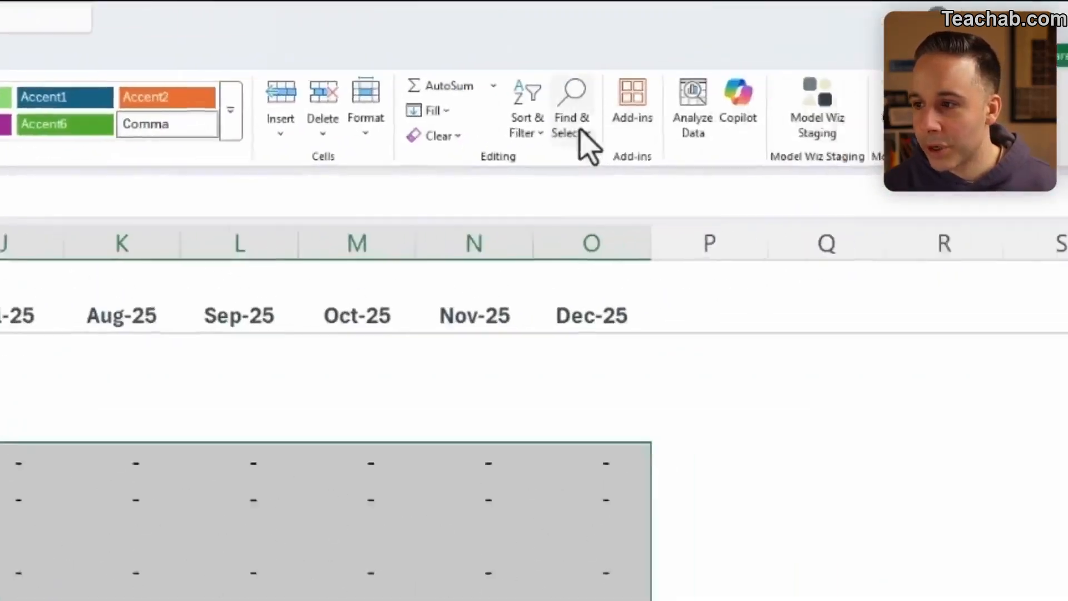
pyautogui.click(578, 142)
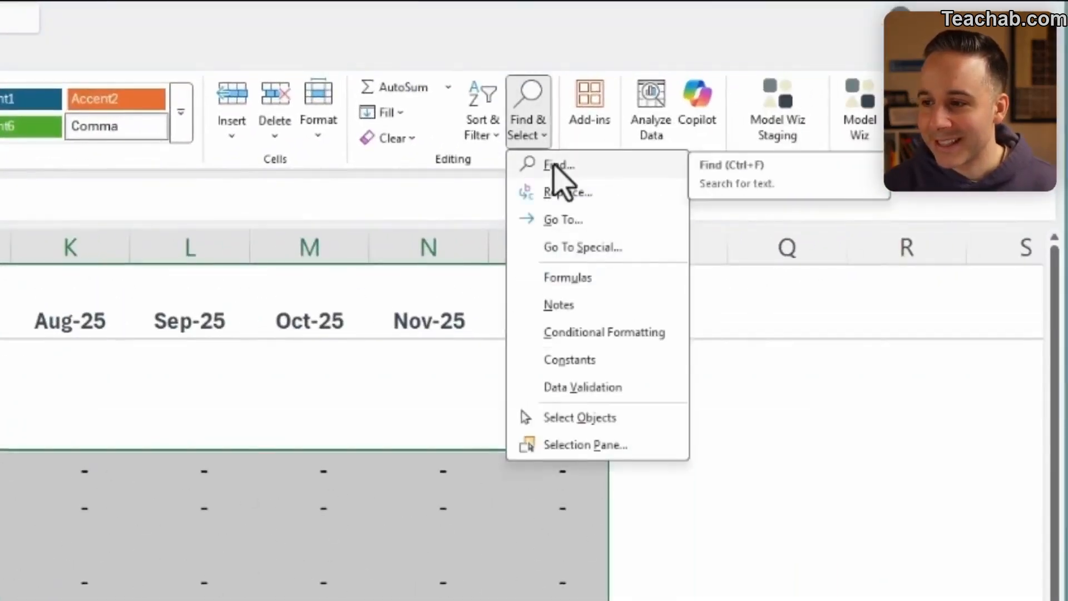
pyautogui.click(594, 246)
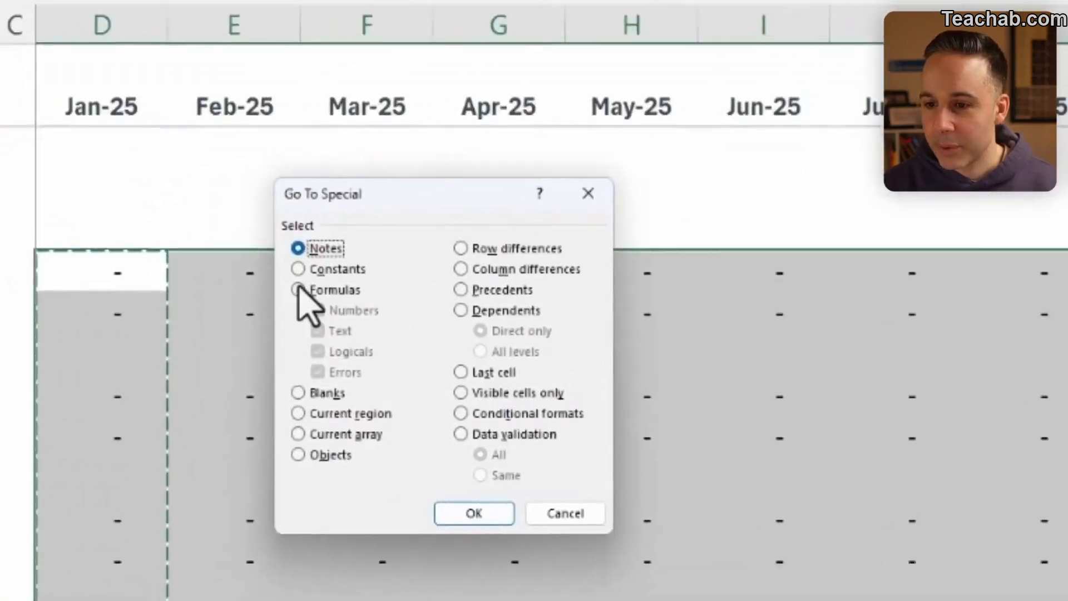
pyautogui.click(298, 289)
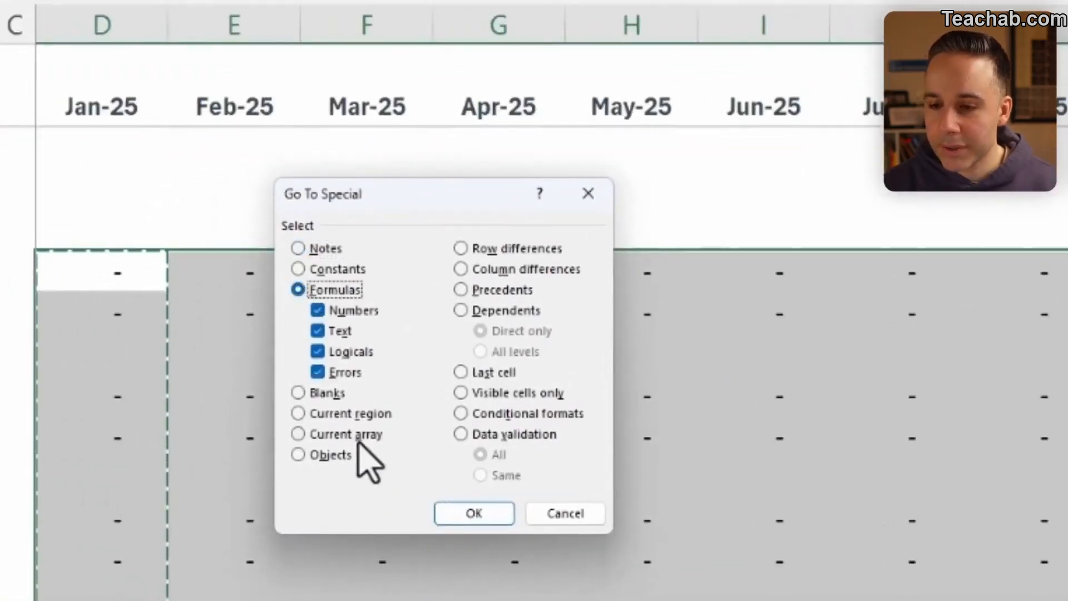
pyautogui.click(472, 512)
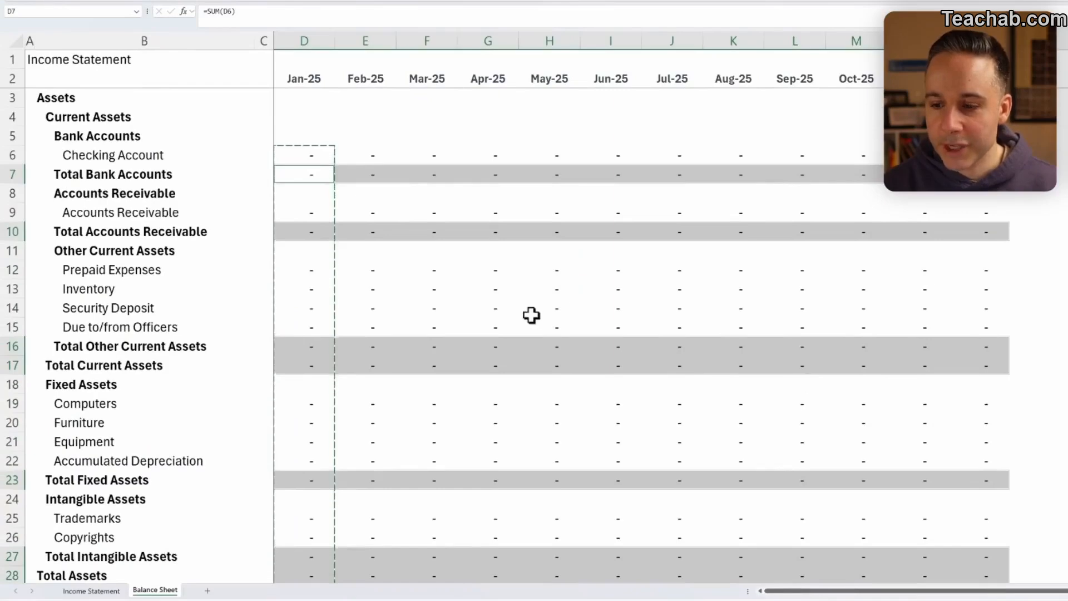
pyautogui.scroll(-12, 531, 315)
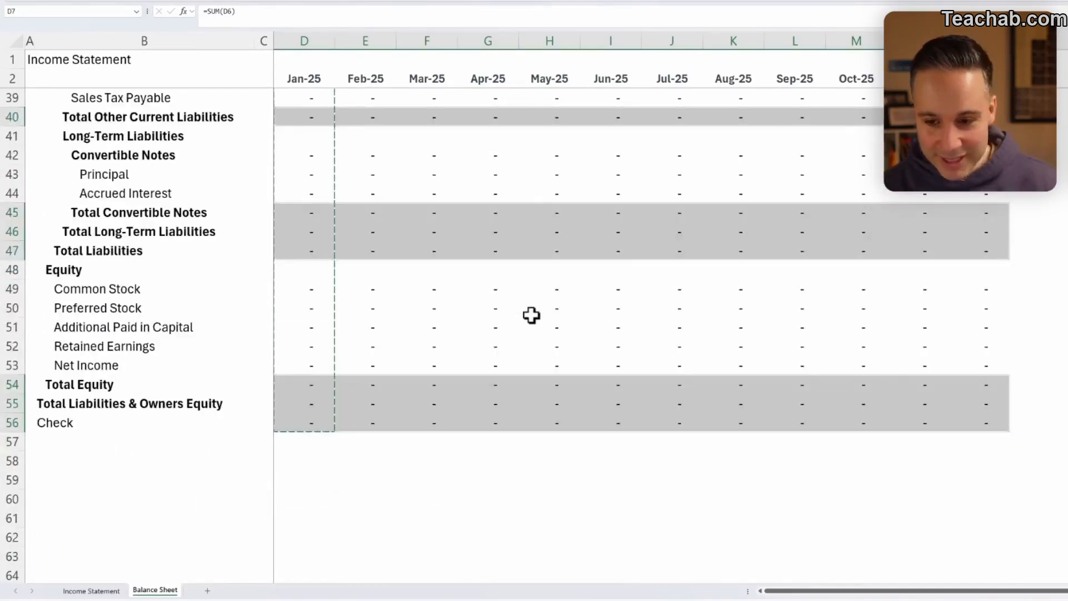
pyautogui.scroll(12, 531, 315)
pyautogui.click(433, 281)
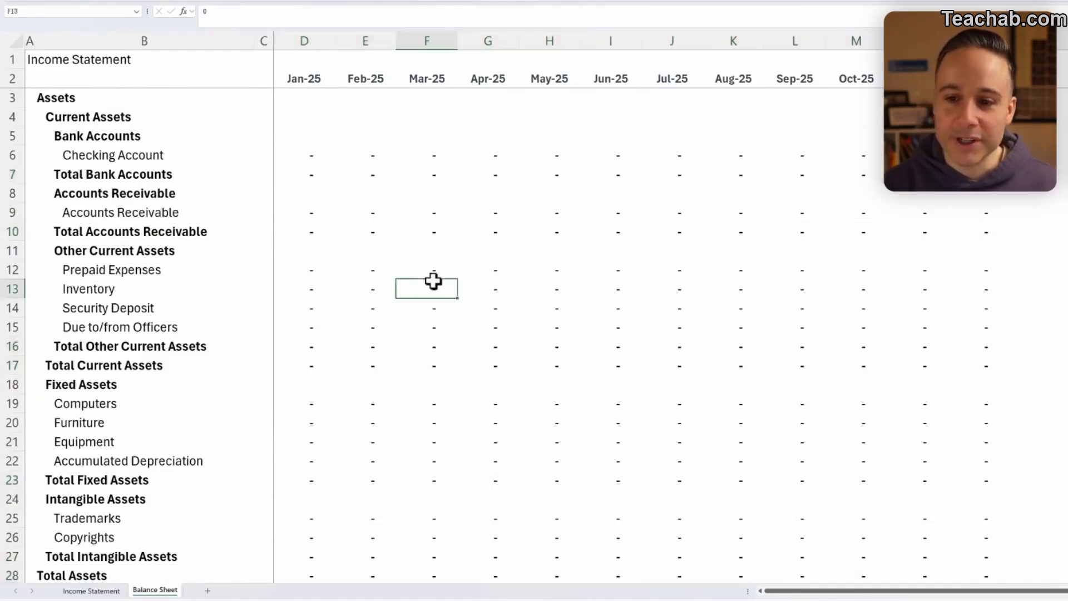
# Insert a blank row above the Check row, below Total Liabilities & Owners Equity
pyautogui.scroll(-14, 369, 300)
pyautogui.click(297, 304)
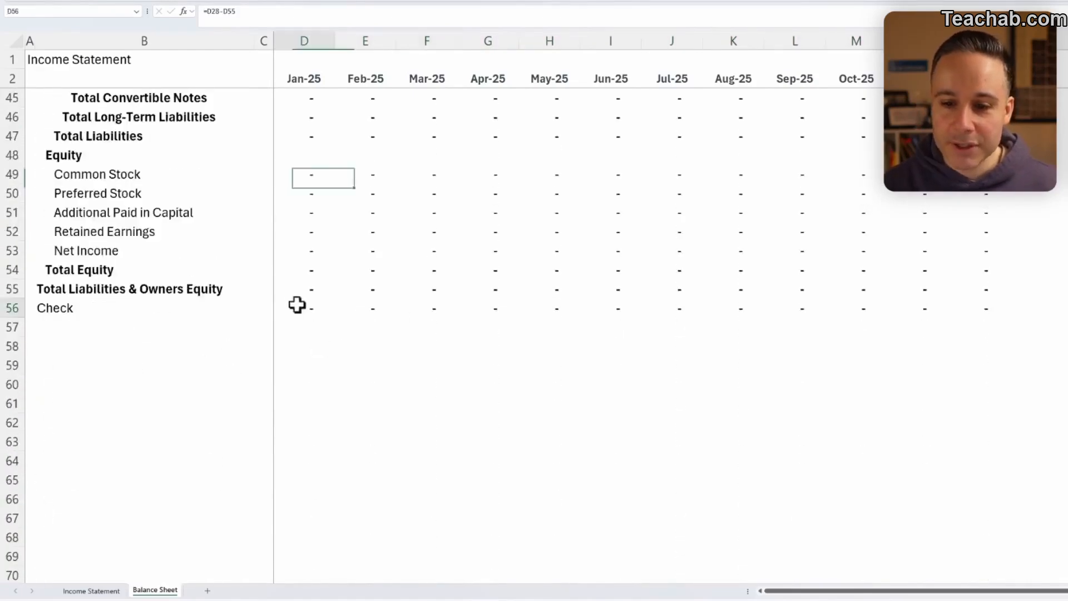
pyautogui.hotkey('shift', 'space')
pyautogui.hotkey('ctrl', 'shift', '+')
# Set the font color of the Check values in D57:O57 to standard red, and return to cell A1
pyautogui.click(329, 320)
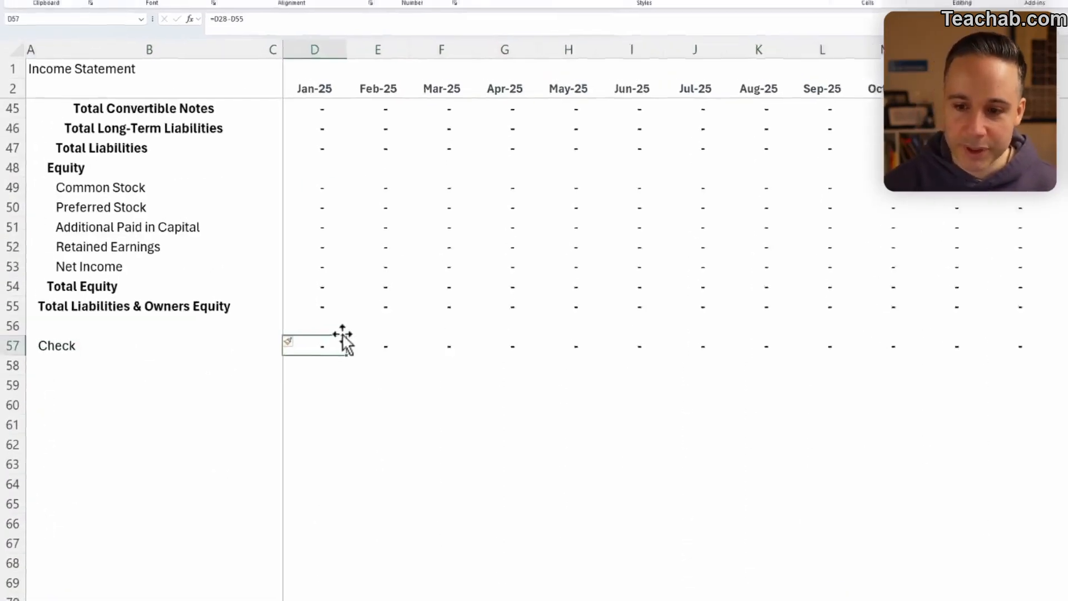
pyautogui.hotkey('ctrl', 'shift', 'Right')
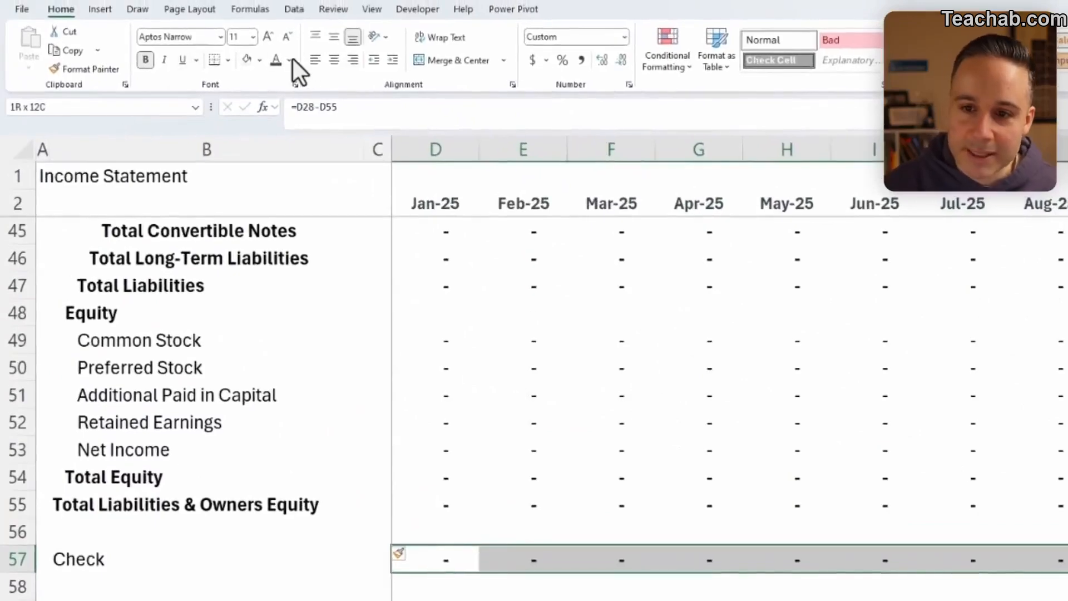
pyautogui.click(292, 60)
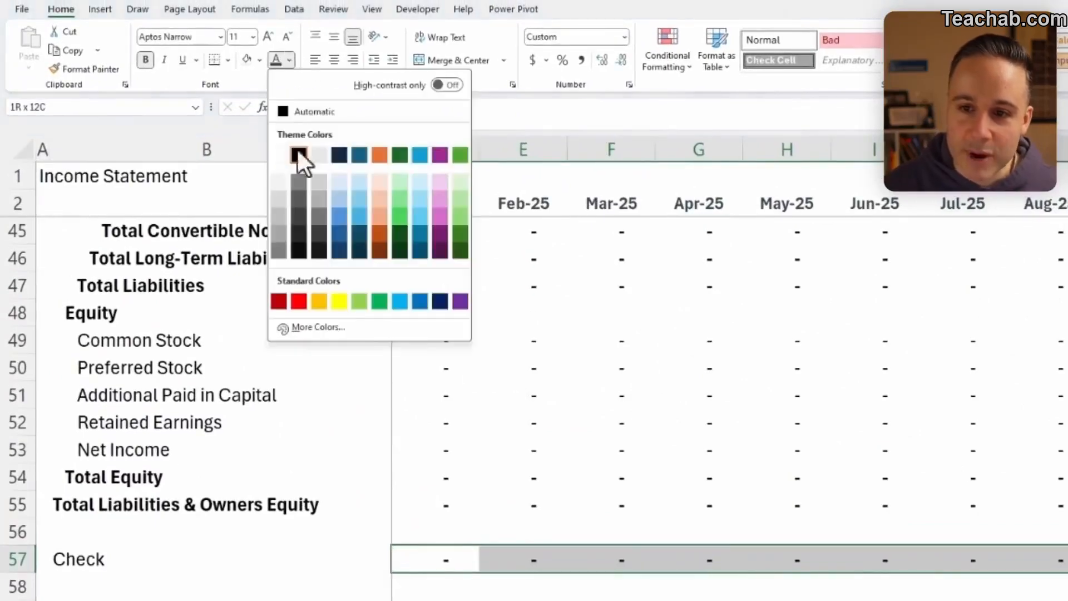
pyautogui.click(300, 299)
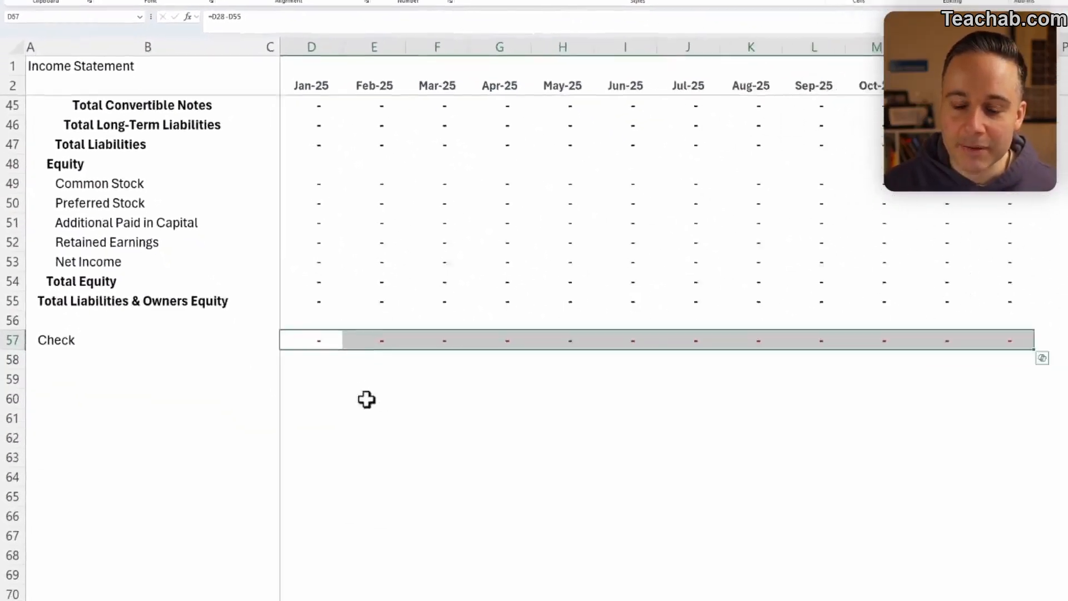
pyautogui.click(479, 584)
pyautogui.click(419, 509)
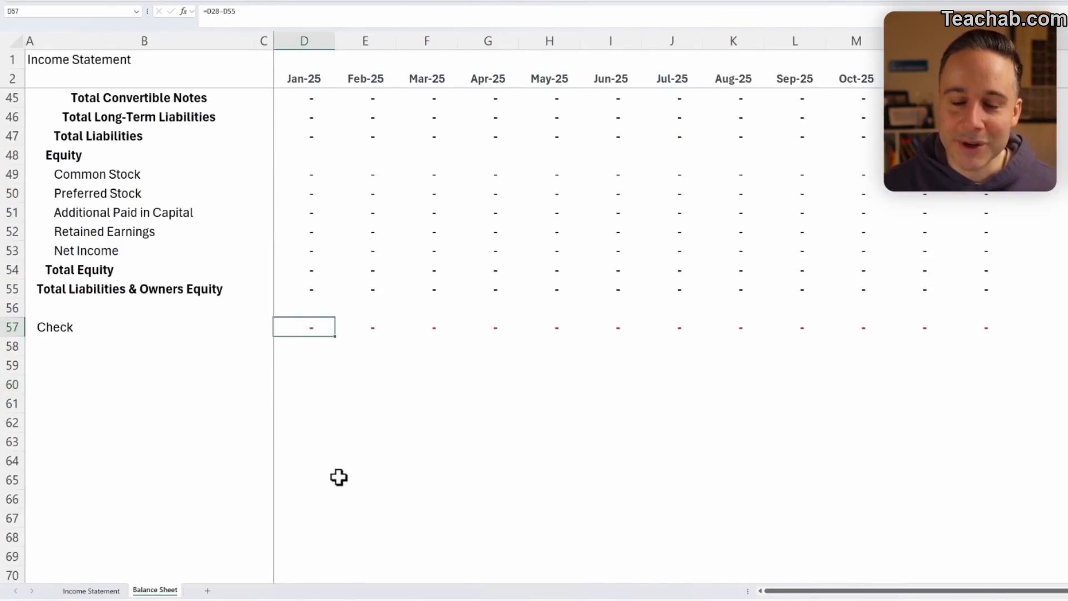
pyautogui.scroll(14, 339, 476)
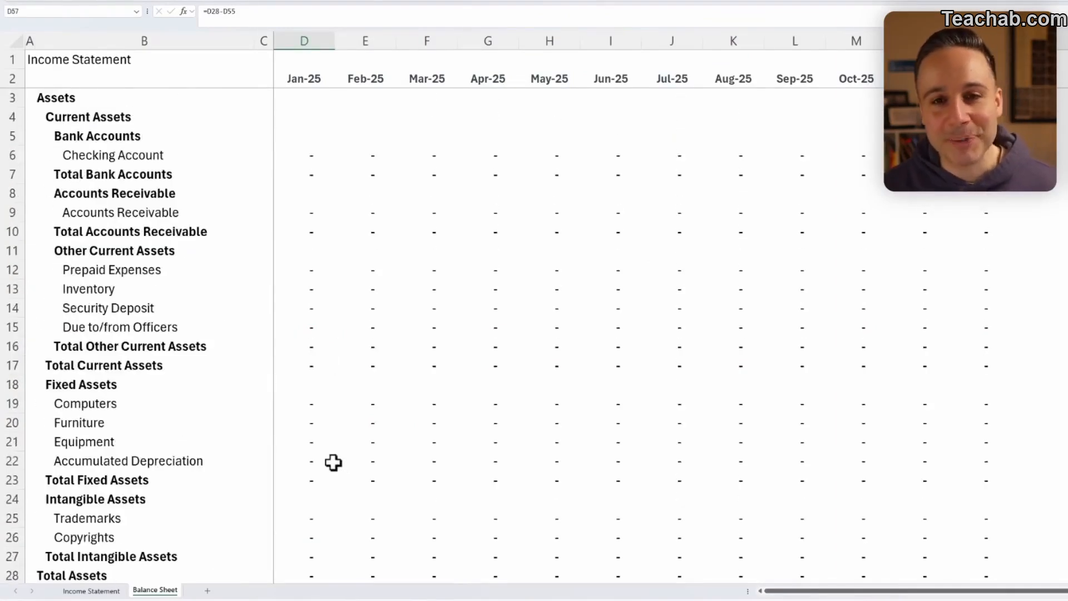
pyautogui.hotkey('ctrl', 'Home')
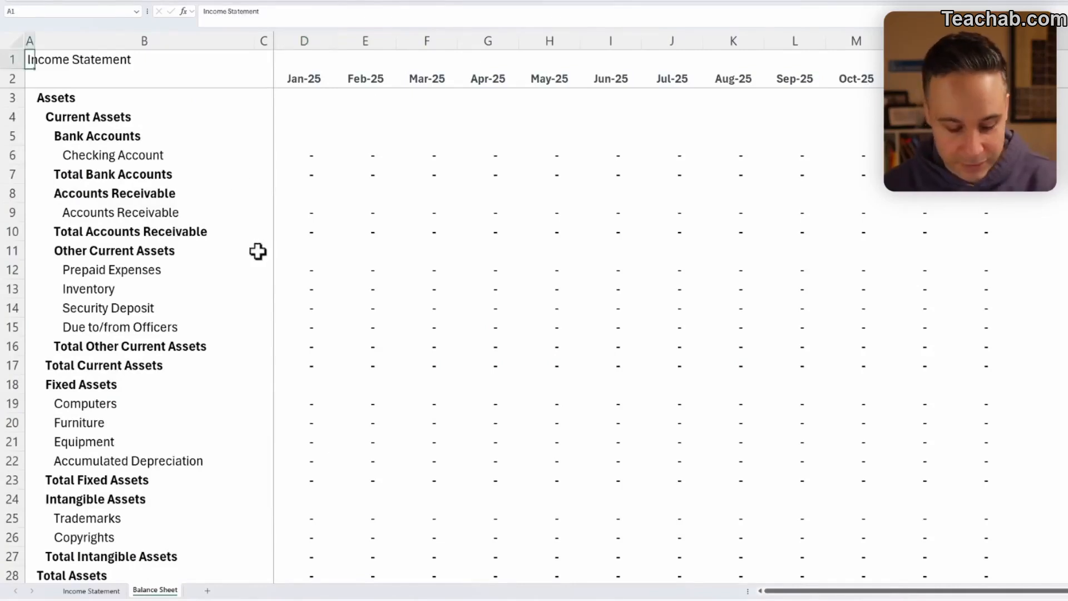